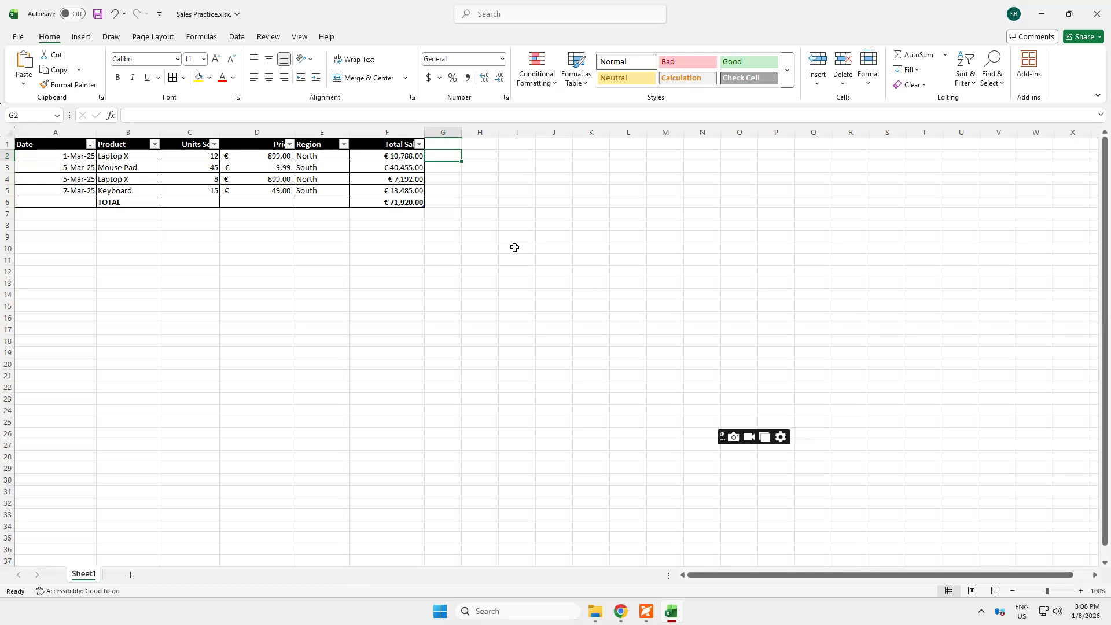
Start an IF formula in G2 that tests whether the row's Total Sales is greater than 5000
{"action": "type", "text": "="}
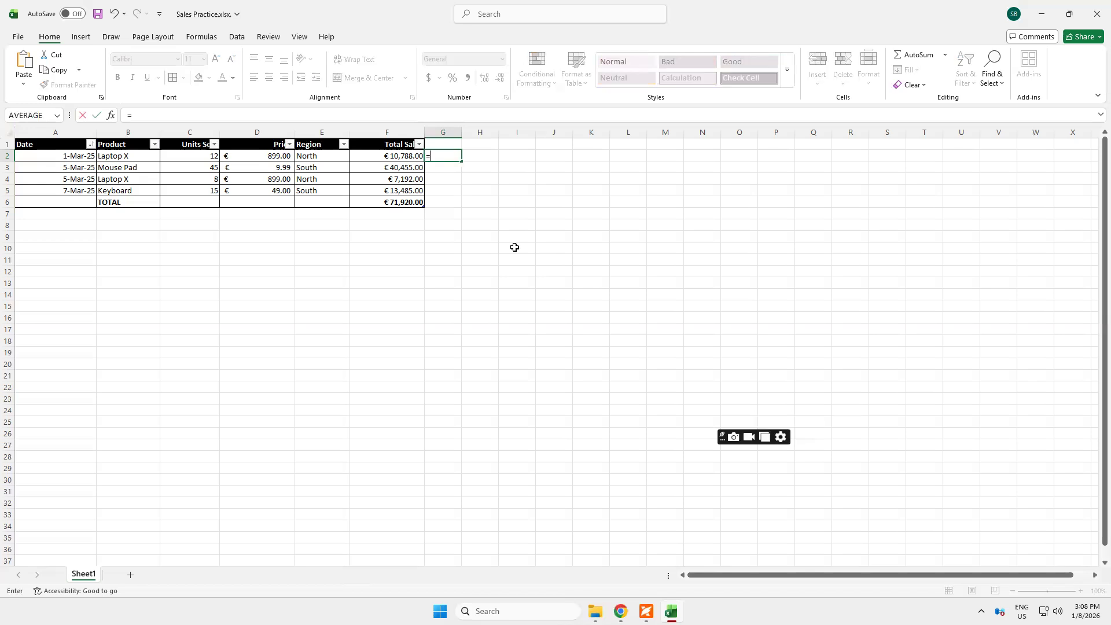
{"action": "type", "text": "IF"}
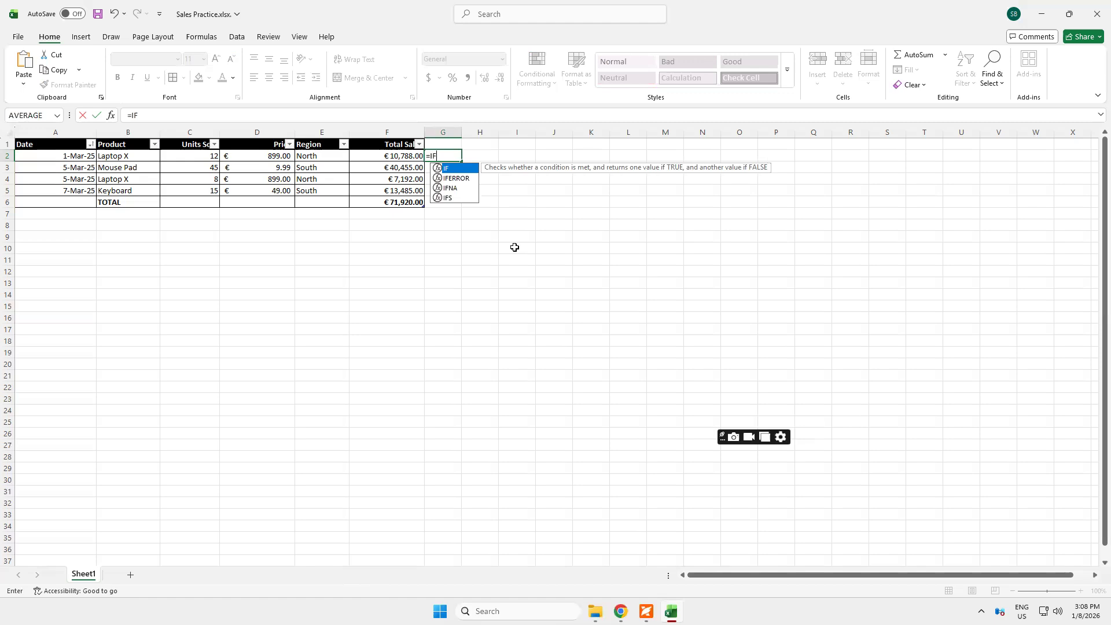
{"action": "type", "text": "("}
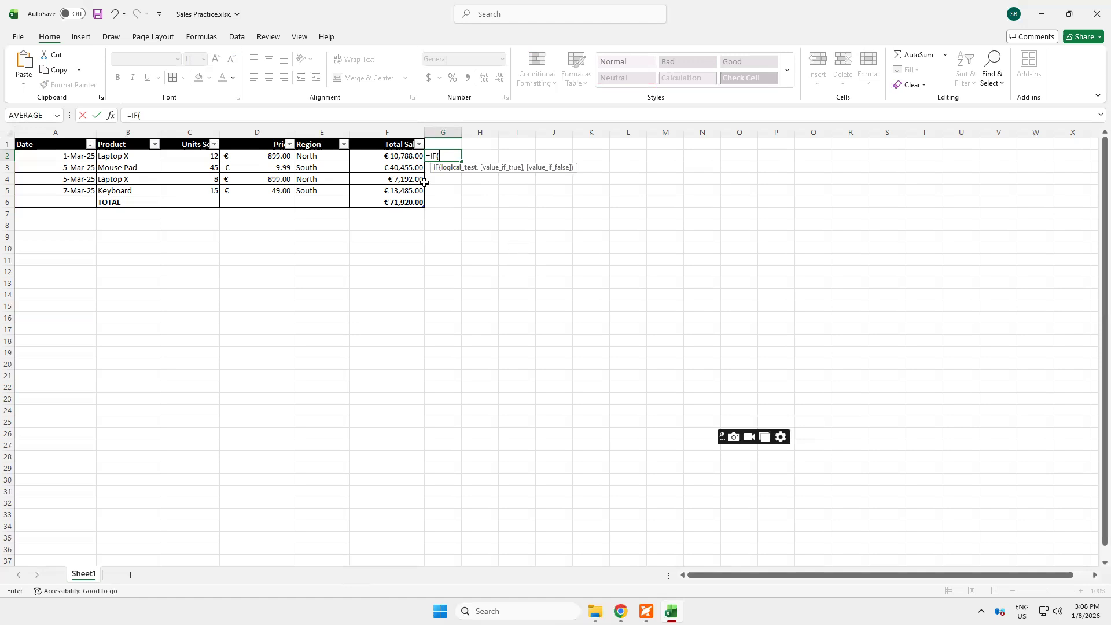
{"action": "left_click", "coordinate": [397, 155]}
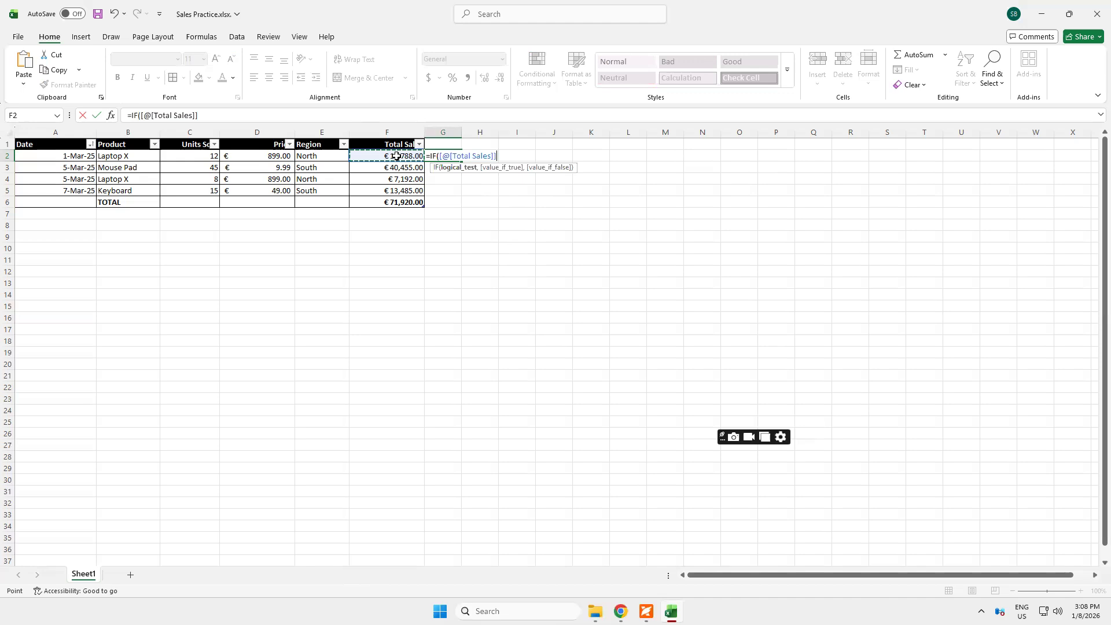
{"action": "type", "text": ">5000"}
{"action": "type", "text": ",hIGH"}
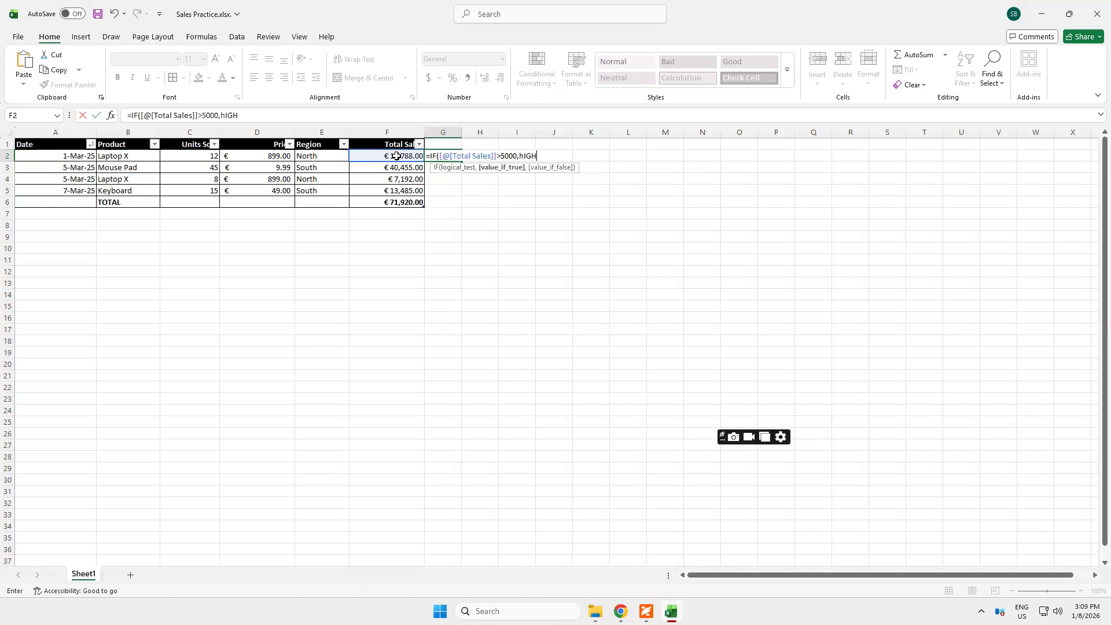
Add "High" in quotation marks as the IF formula's value if true, followed by a comma
{"action": "key", "text": "BackSpace"}
{"action": "key", "text": "BackSpace"}
{"action": "key", "text": "BackSpace"}
{"action": "key", "text": "BackSpace"}
{"action": "type", "text": "H"}
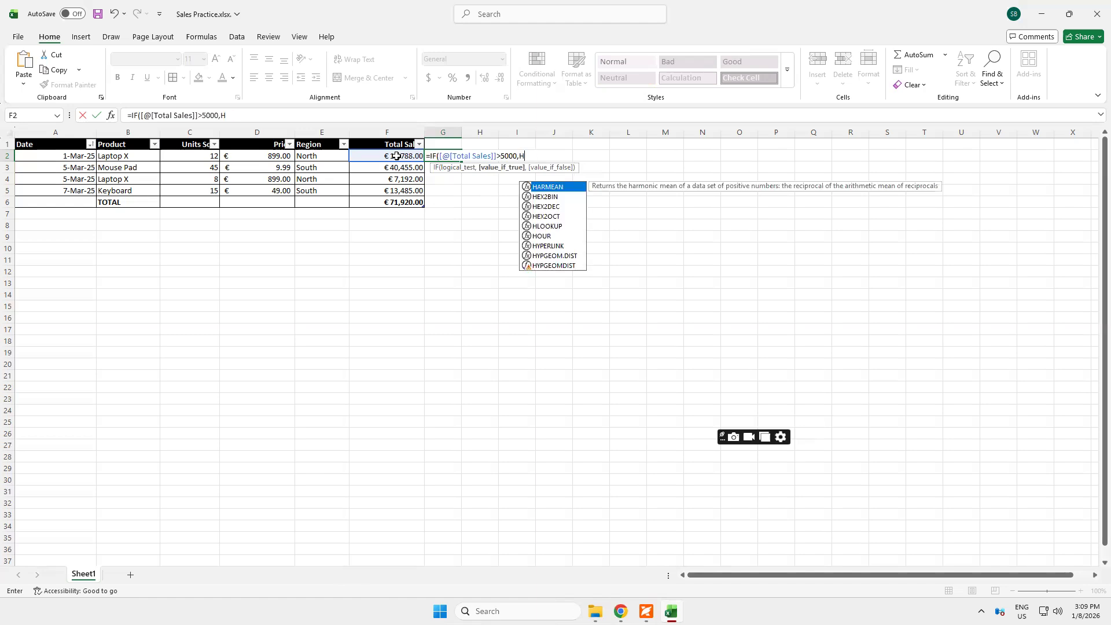
{"action": "key", "text": "Escape"}
{"action": "type", "text": "igh"}
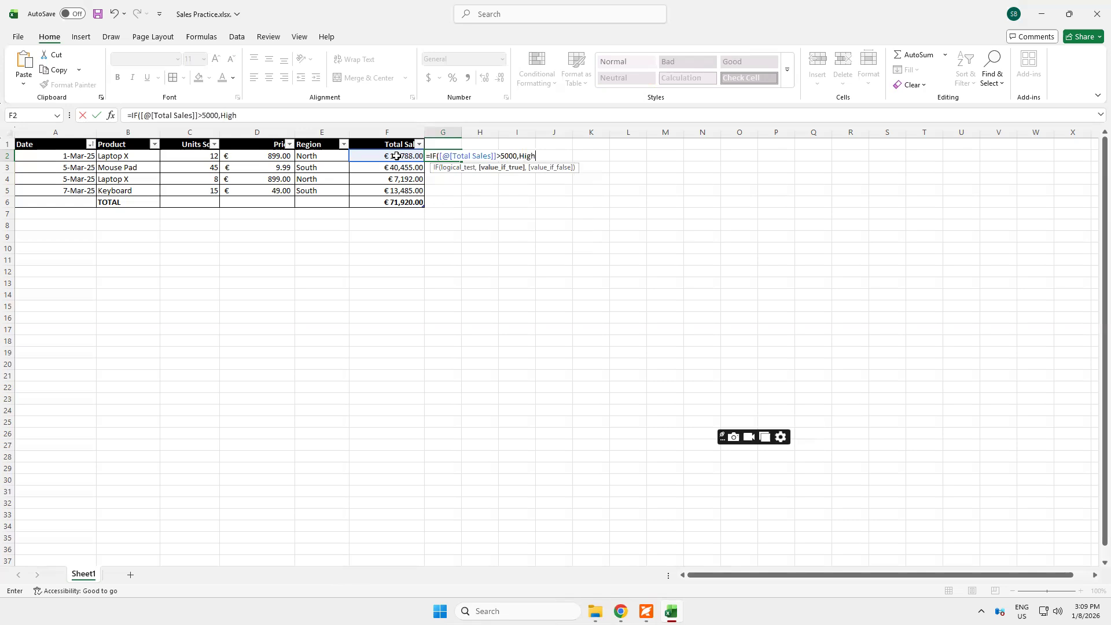
{"action": "type", "text": "\""}
{"action": "left_click", "coordinate": [521, 155]}
{"action": "type", "text": "\","}
{"action": "key", "text": "BackSpace"}
{"action": "type", "text": ","}
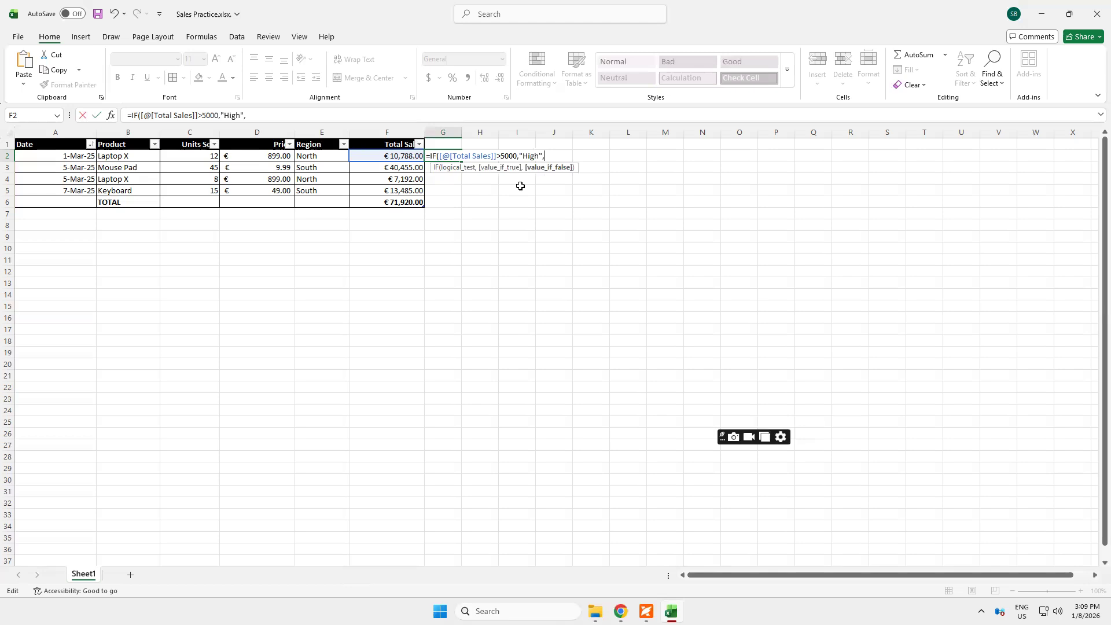
{"action": "type", "text": "\"Low\")"}
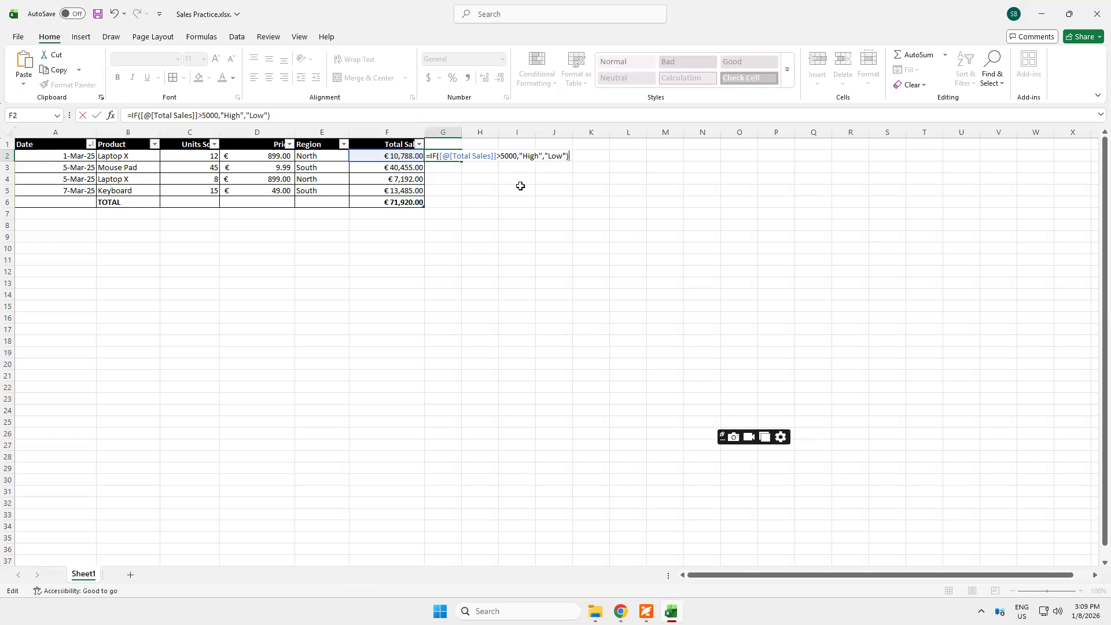
Complete the IF formula in G2 with "Low" as the value if false and enter it
{"action": "key", "text": "Return"}
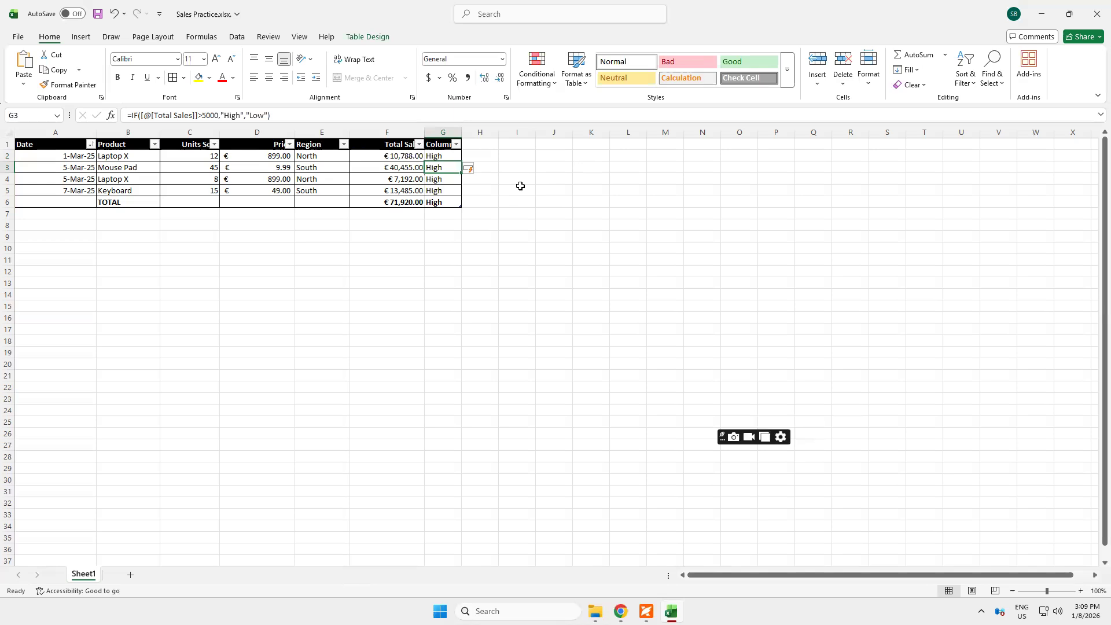
Re-enter the Total Sales formula in F2 as Units Sold times Price and fill it down through F5
{"action": "left_click", "coordinate": [377, 157]}
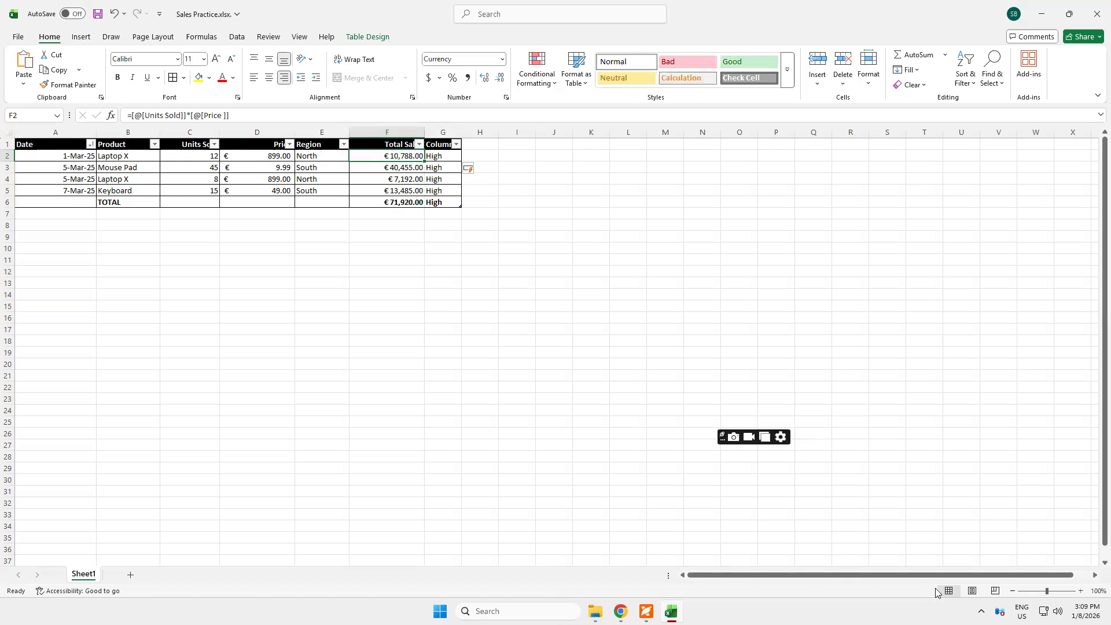
{"action": "type", "text": "="}
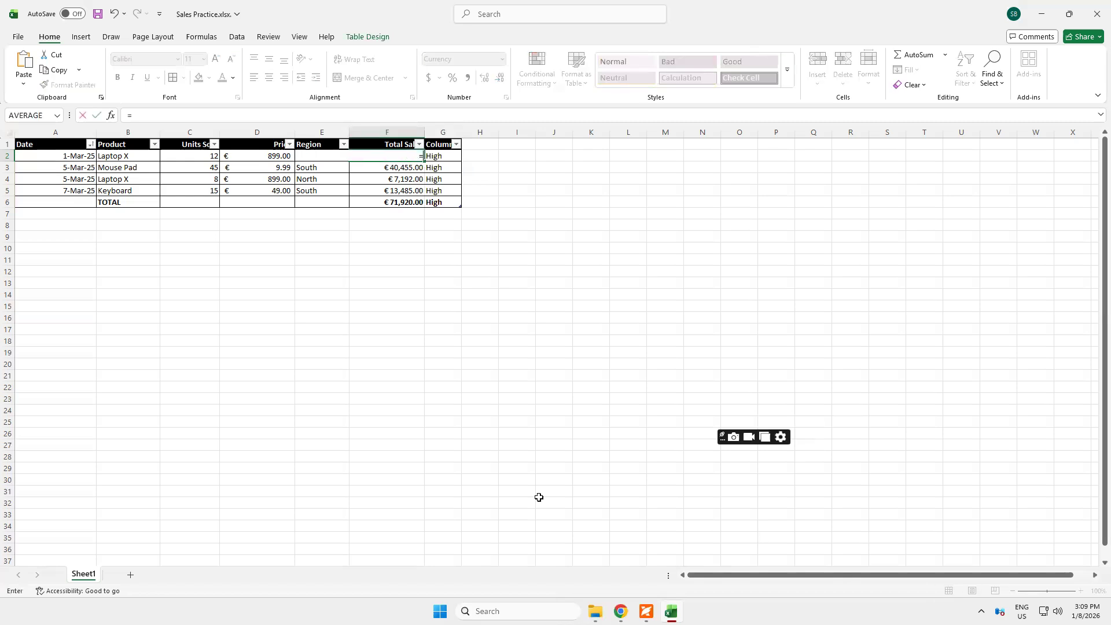
{"action": "left_click", "coordinate": [199, 157]}
{"action": "type", "text": "*"}
{"action": "left_click", "coordinate": [274, 157]}
{"action": "key", "text": "Return"}
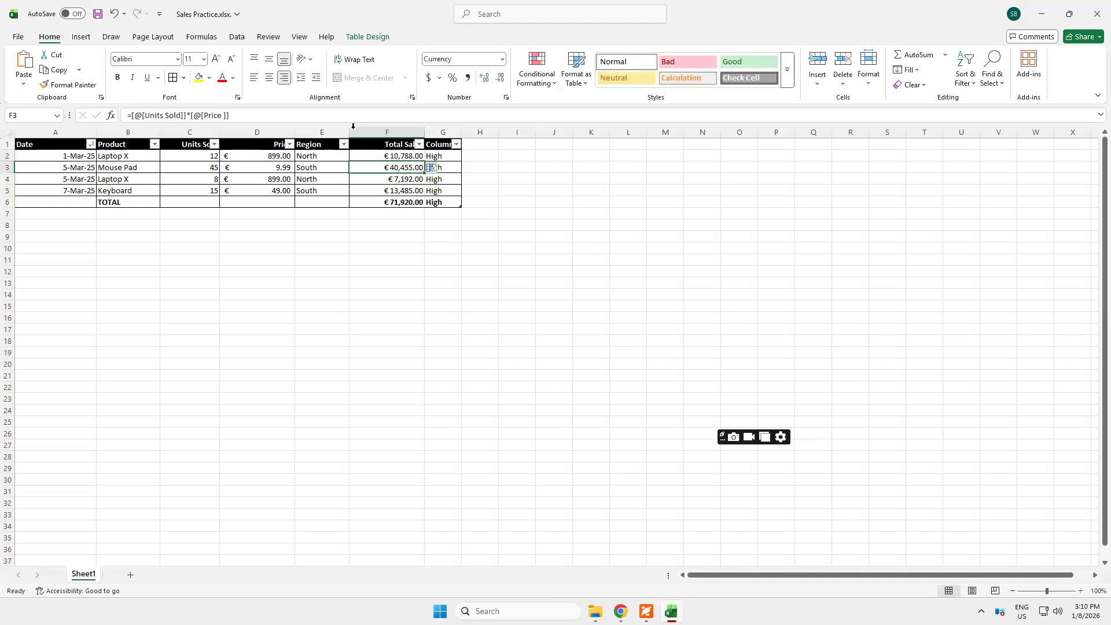
{"action": "left_click", "coordinate": [390, 157]}
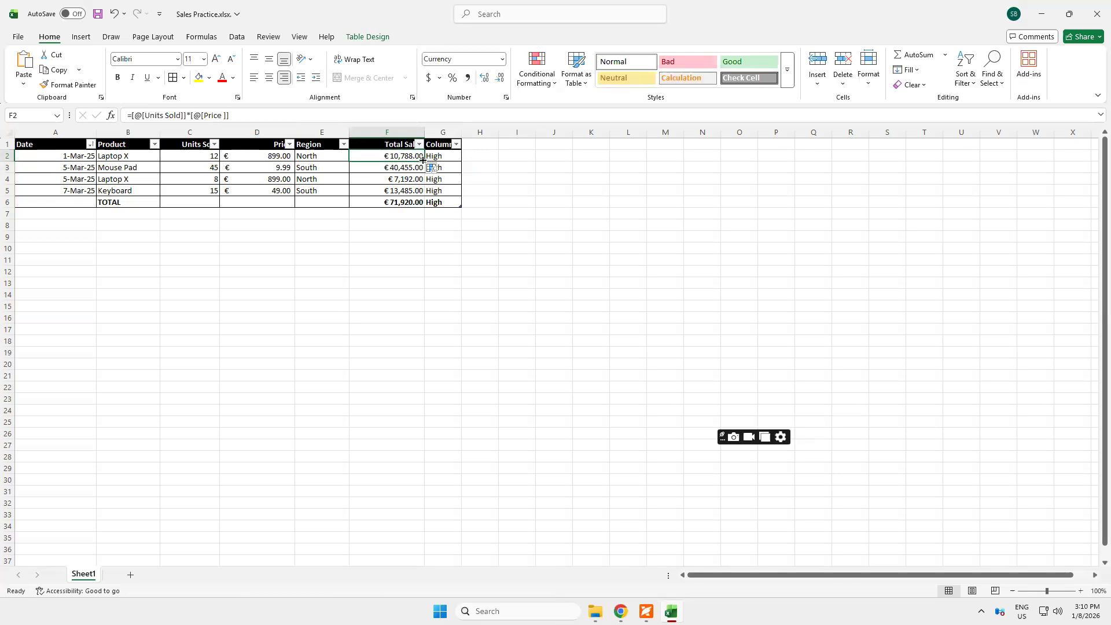
{"action": "left_click_drag", "start_coordinate": [425, 161], "coordinate": [421, 202]}
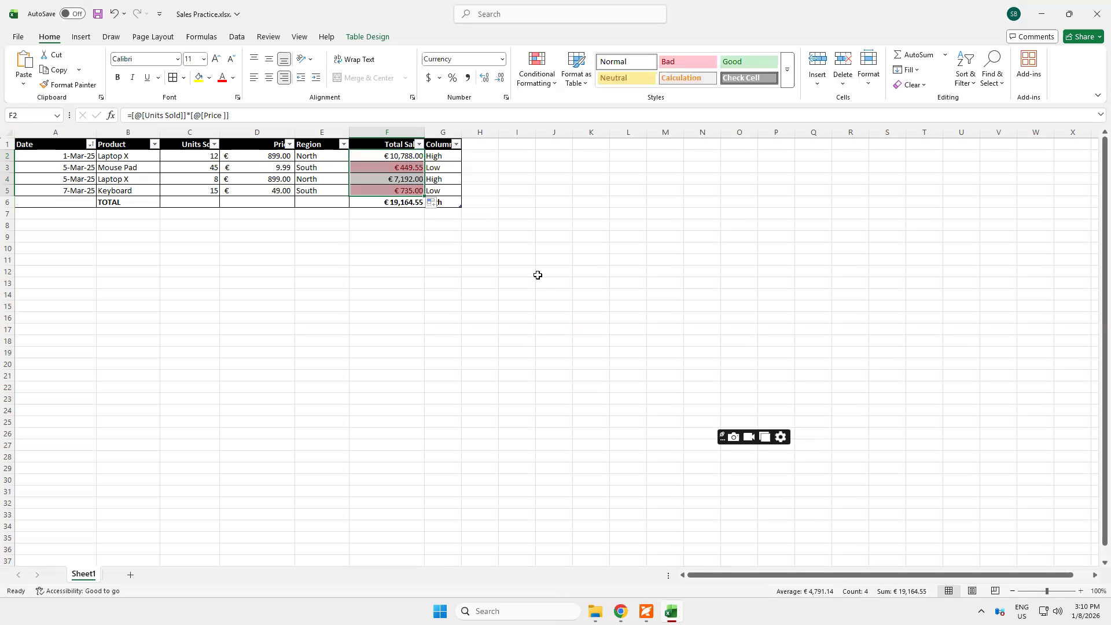
Clear cells G3:G5 and fill the IF formula from G2 back down through G5
{"action": "left_click", "coordinate": [433, 158]}
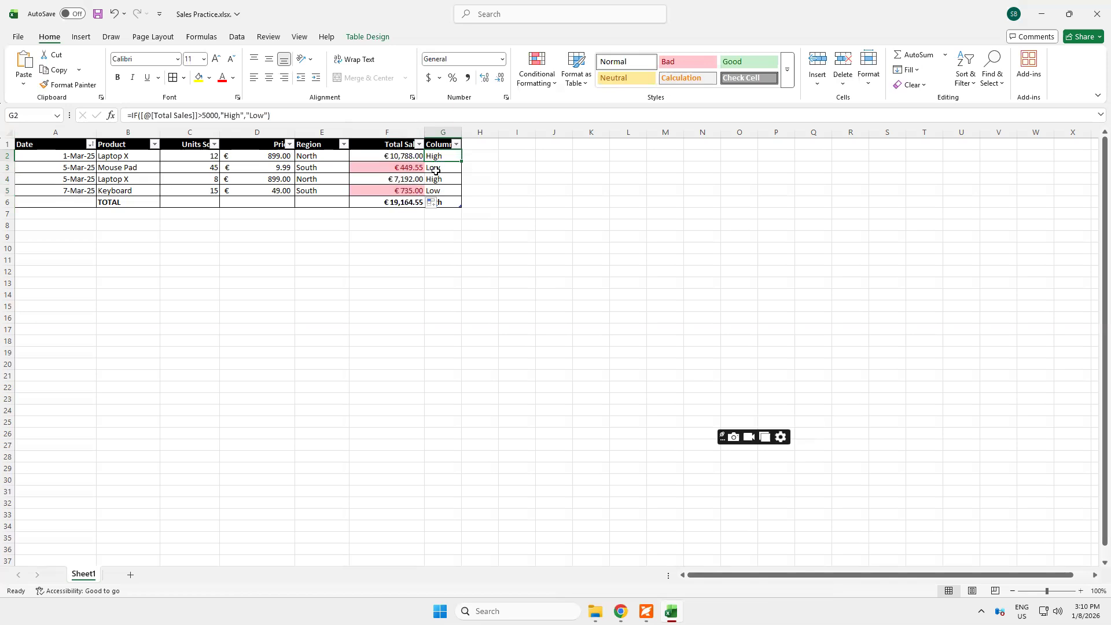
{"action": "left_click_drag", "start_coordinate": [439, 168], "coordinate": [440, 192]}
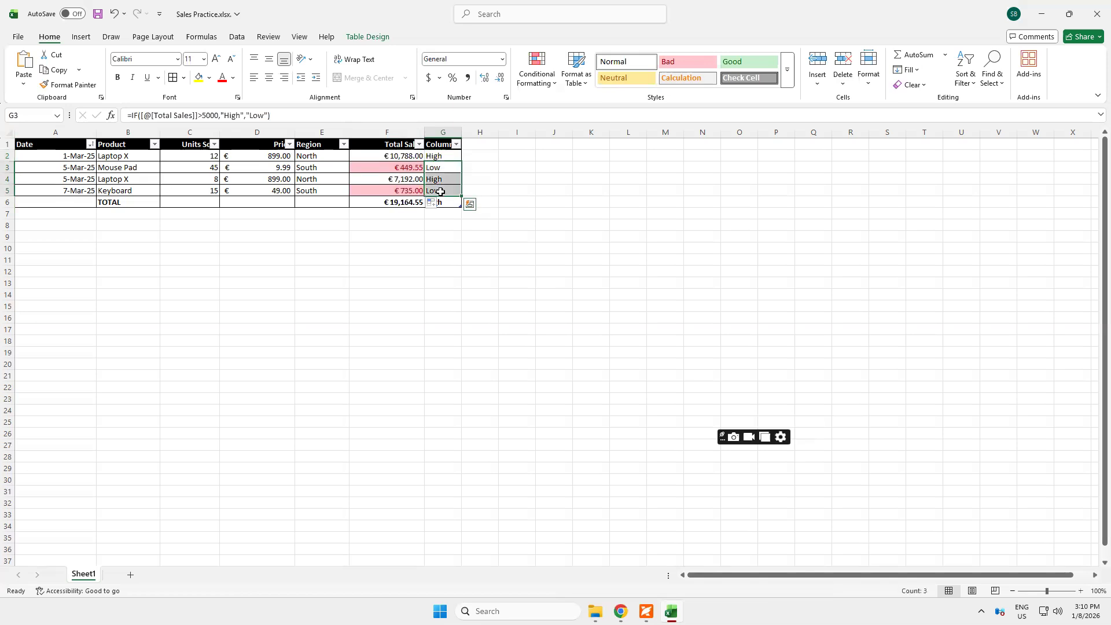
{"action": "key", "text": "Delete"}
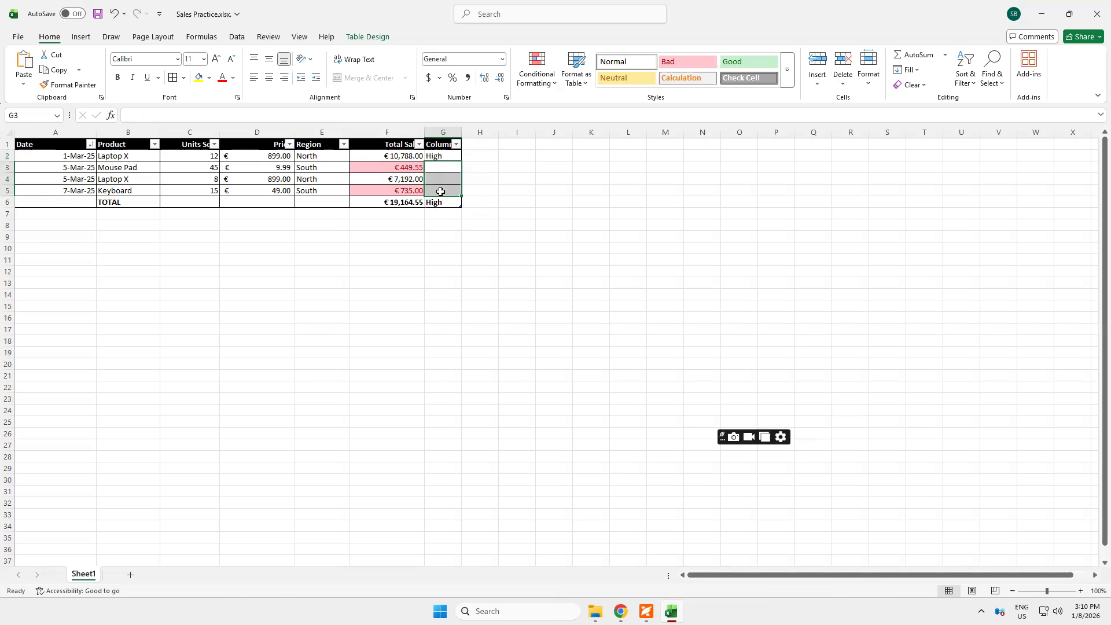
{"action": "left_click", "coordinate": [447, 154]}
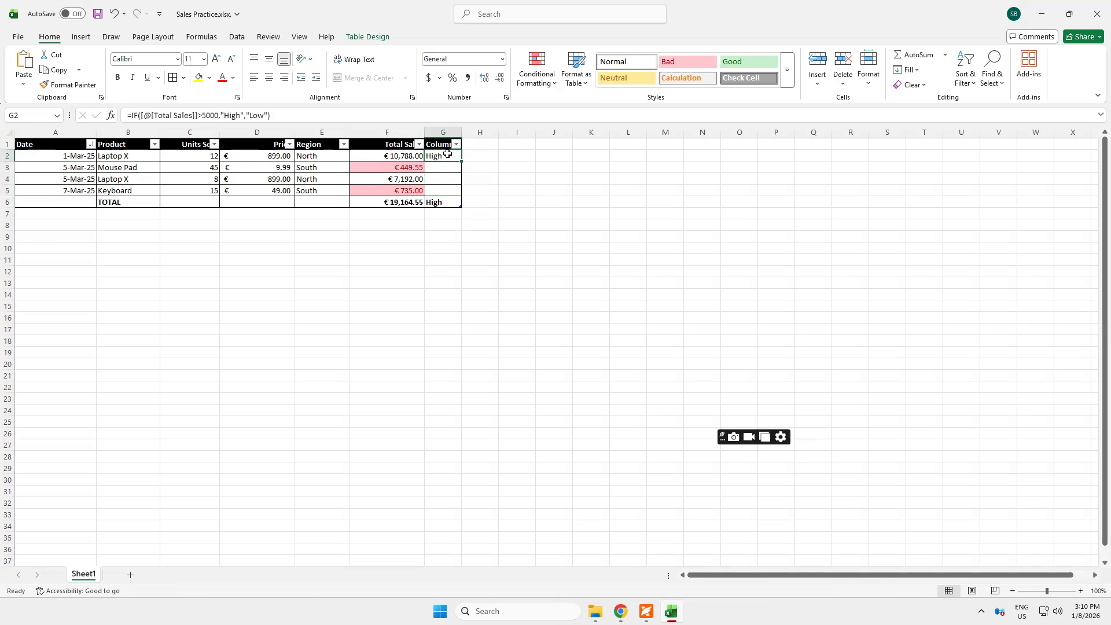
{"action": "left_click_drag", "start_coordinate": [462, 162], "coordinate": [453, 197]}
{"action": "left_click_drag", "start_coordinate": [486, 327], "coordinate": [485, 325]}
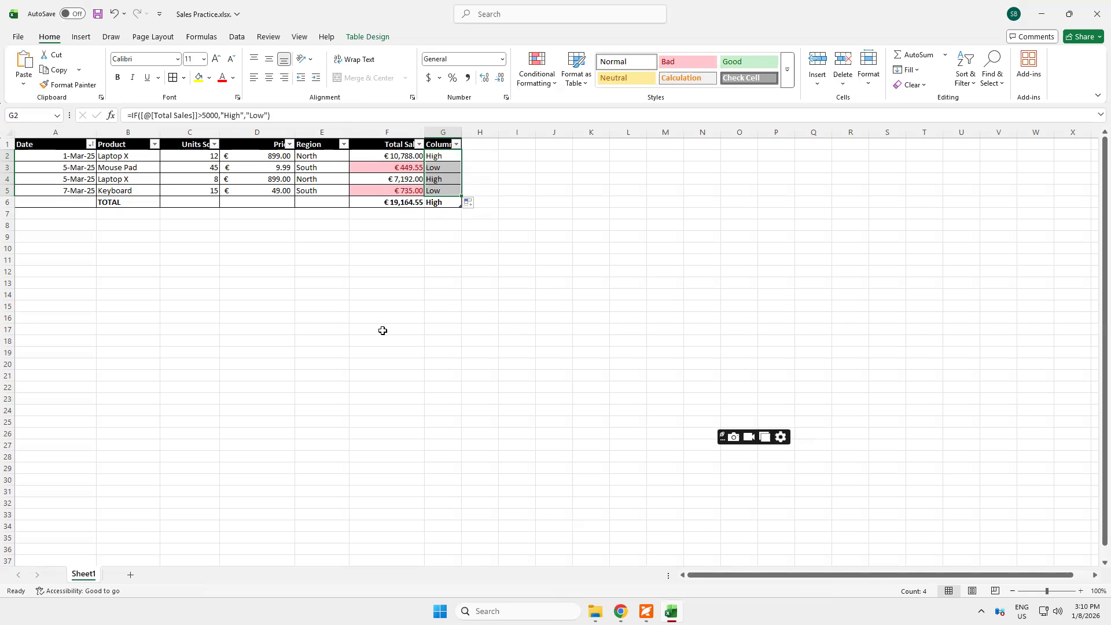
Filter column G to show only the High rows, and undo the filter after viewing them
{"action": "left_click", "coordinate": [456, 144]}
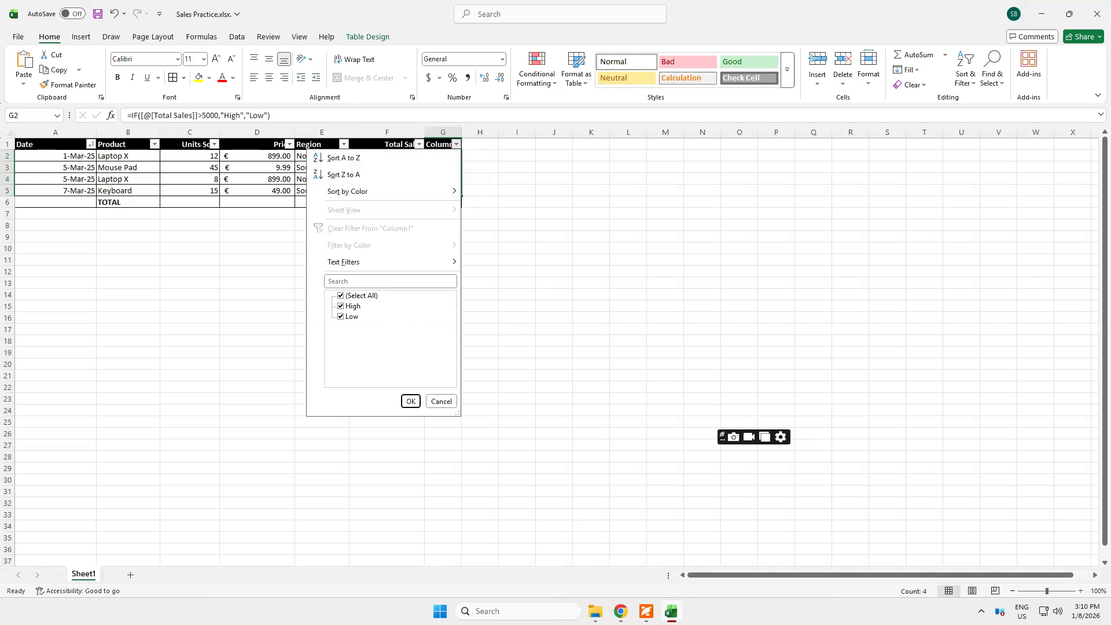
{"action": "mouse_move", "coordinate": [889, 6]}
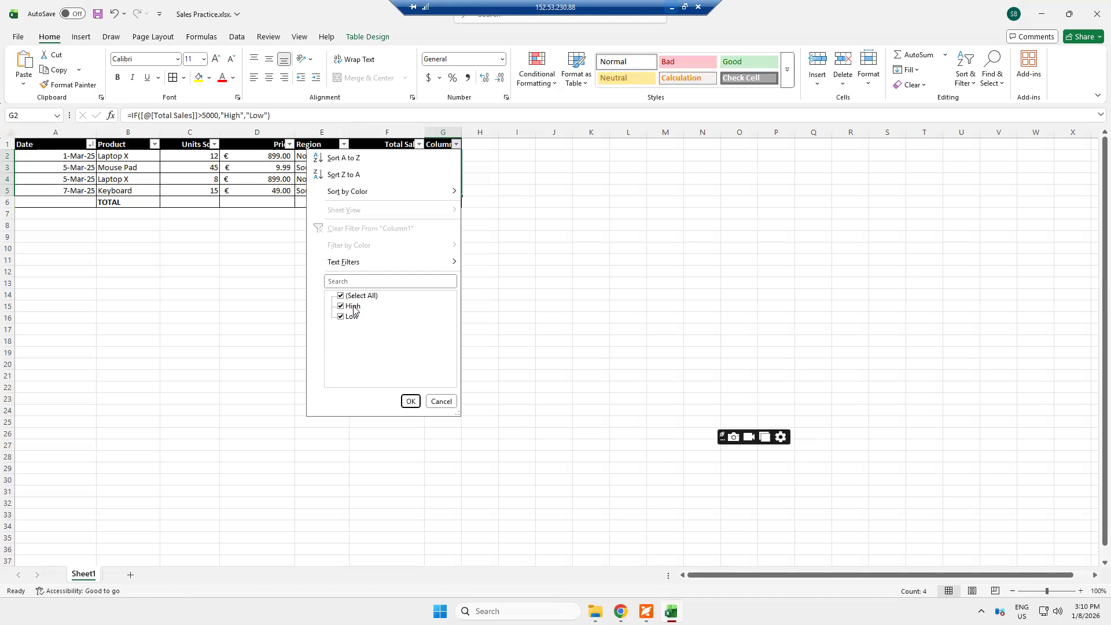
{"action": "left_click", "coordinate": [341, 297]}
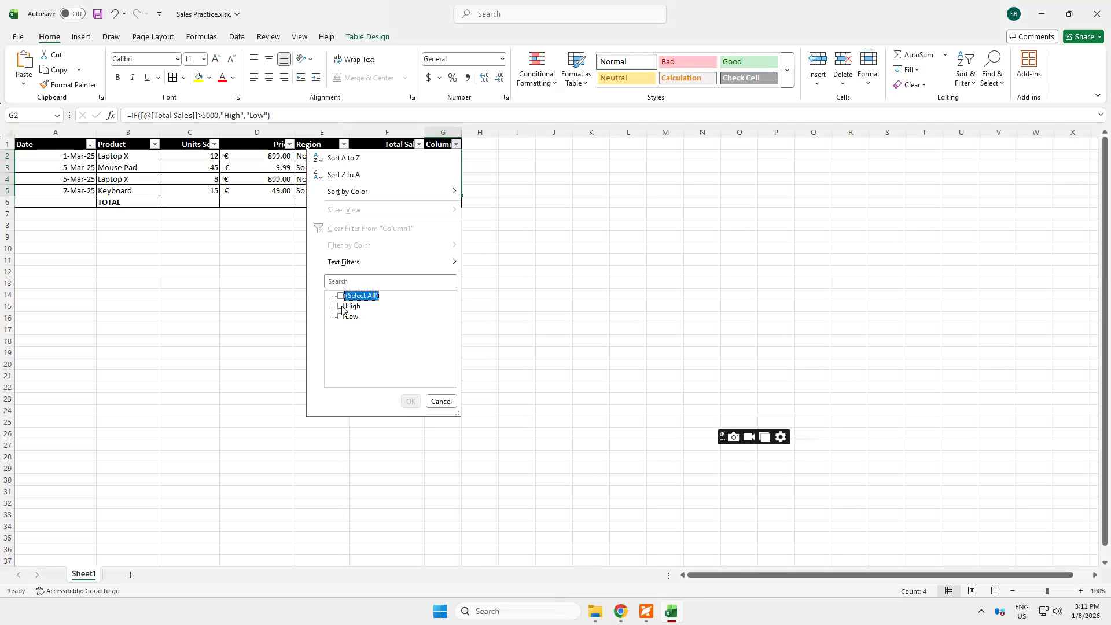
{"action": "left_click", "coordinate": [341, 308]}
{"action": "left_click", "coordinate": [411, 401]}
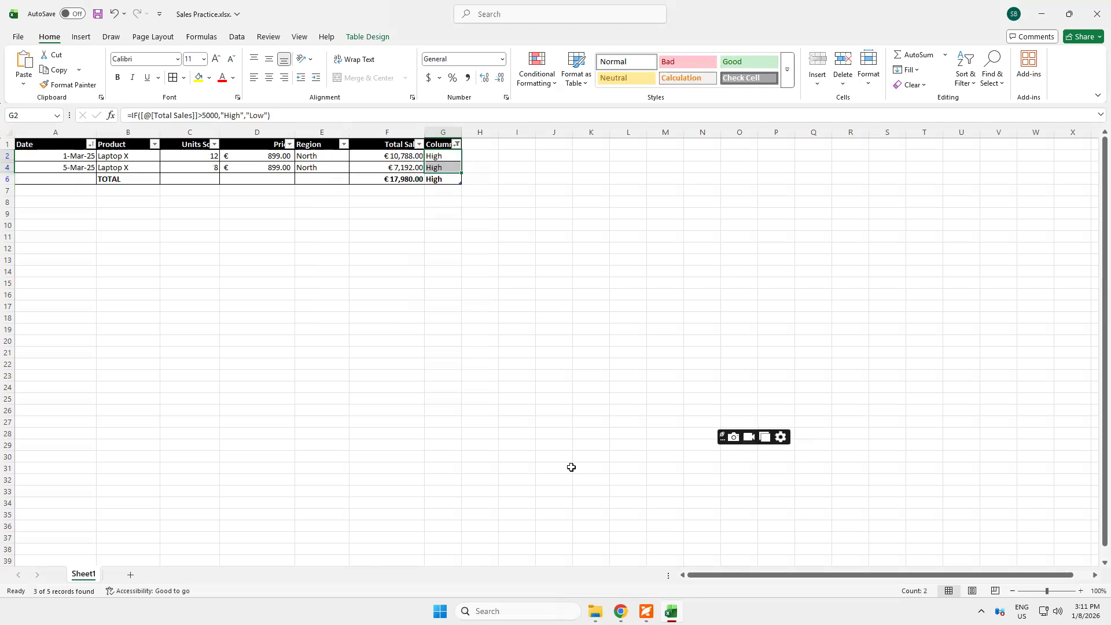
{"action": "left_click", "coordinate": [437, 157]}
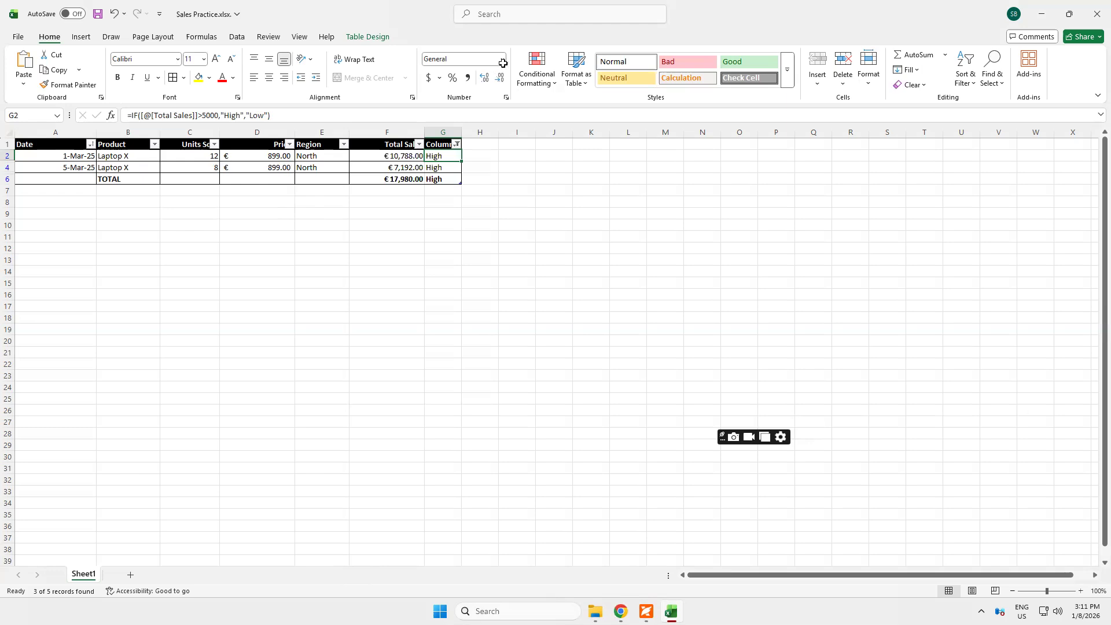
{"action": "left_click", "coordinate": [114, 14]}
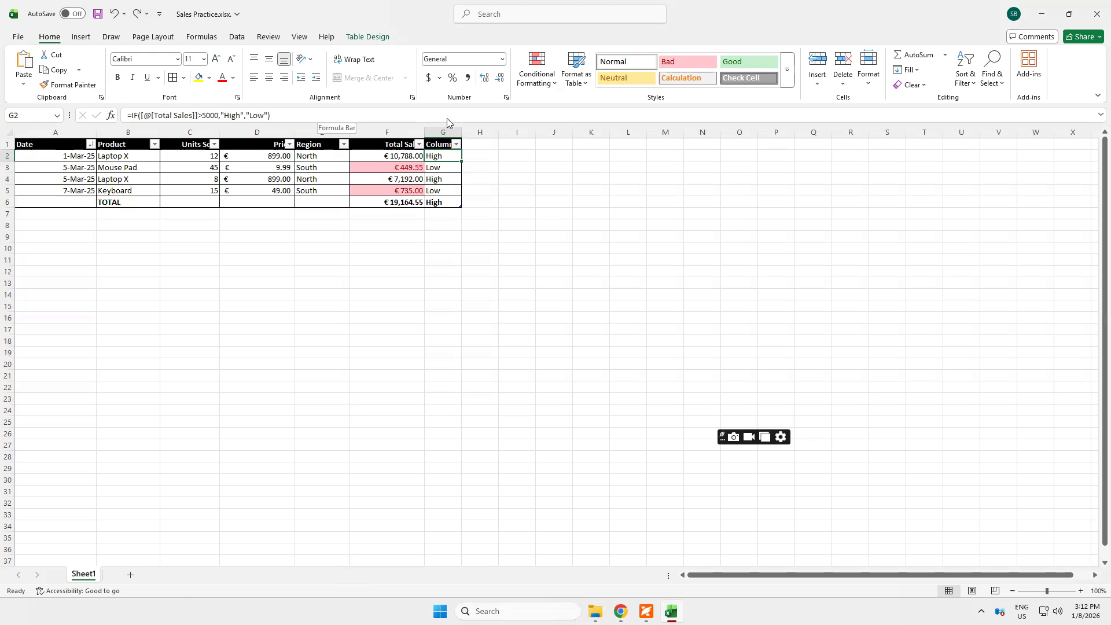
Filter column G to show only the Low rows, and undo the filter after viewing them
{"action": "left_click", "coordinate": [456, 144]}
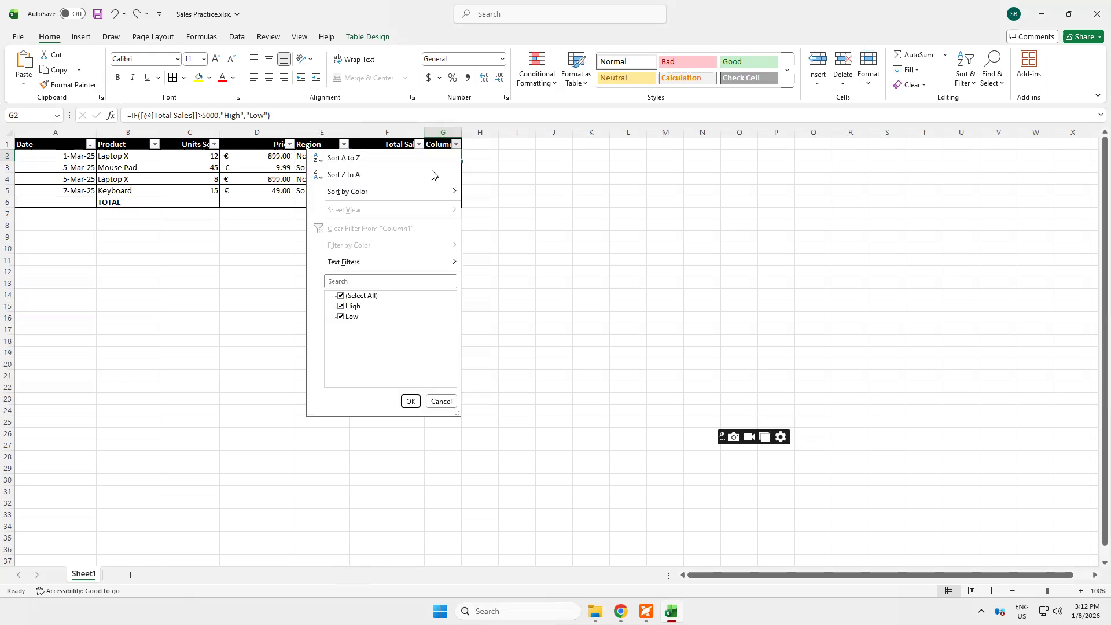
{"action": "left_click", "coordinate": [341, 296]}
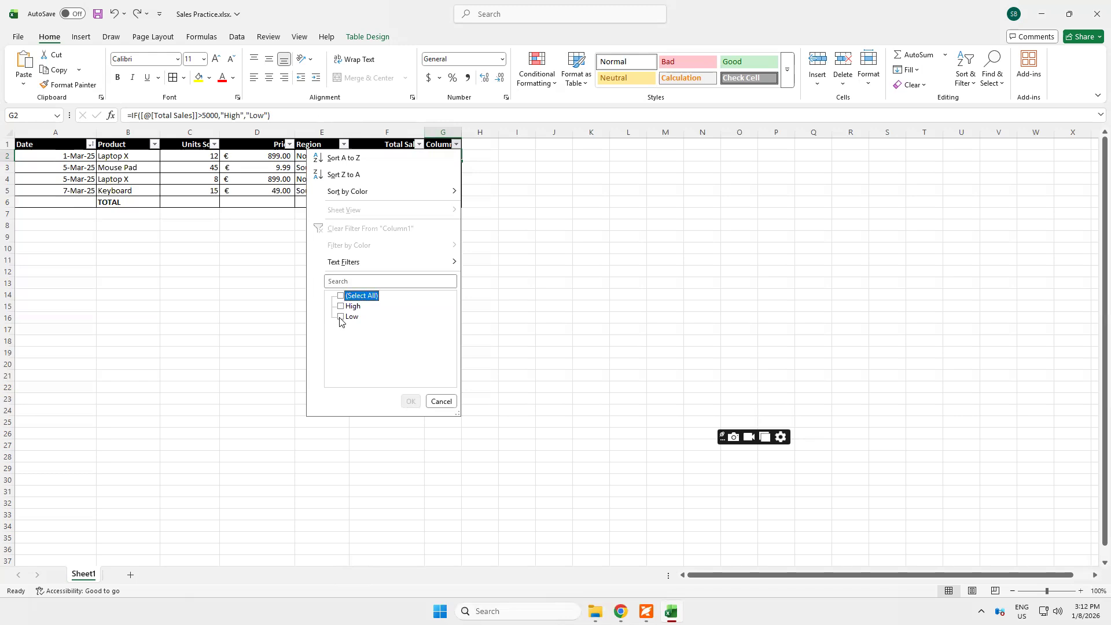
{"action": "left_click", "coordinate": [341, 317]}
{"action": "left_click", "coordinate": [405, 401]}
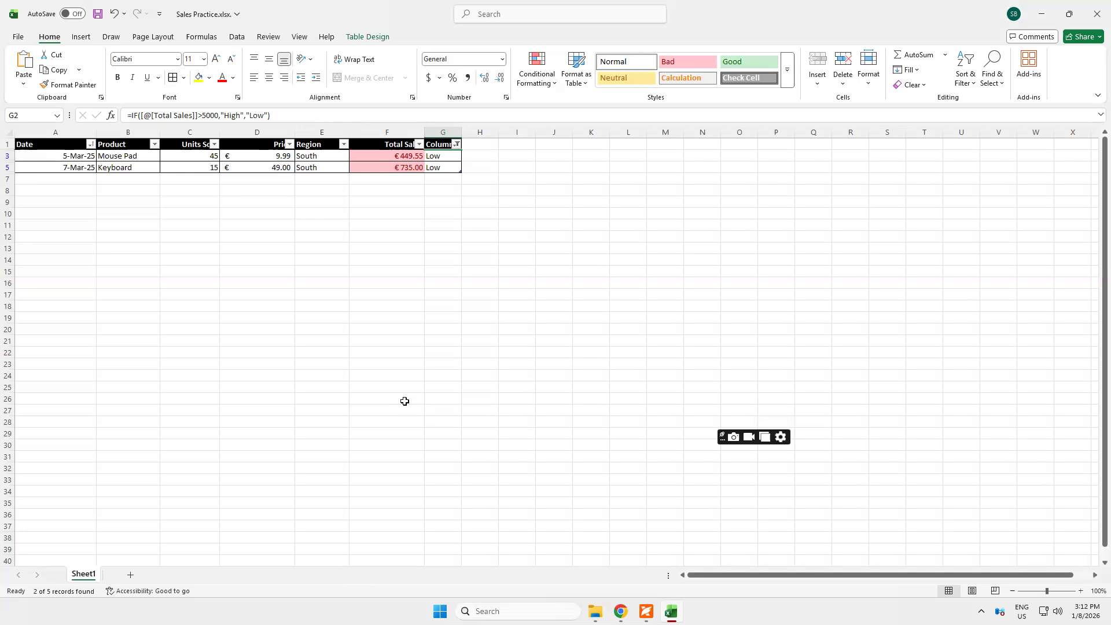
{"action": "left_click", "coordinate": [115, 12]}
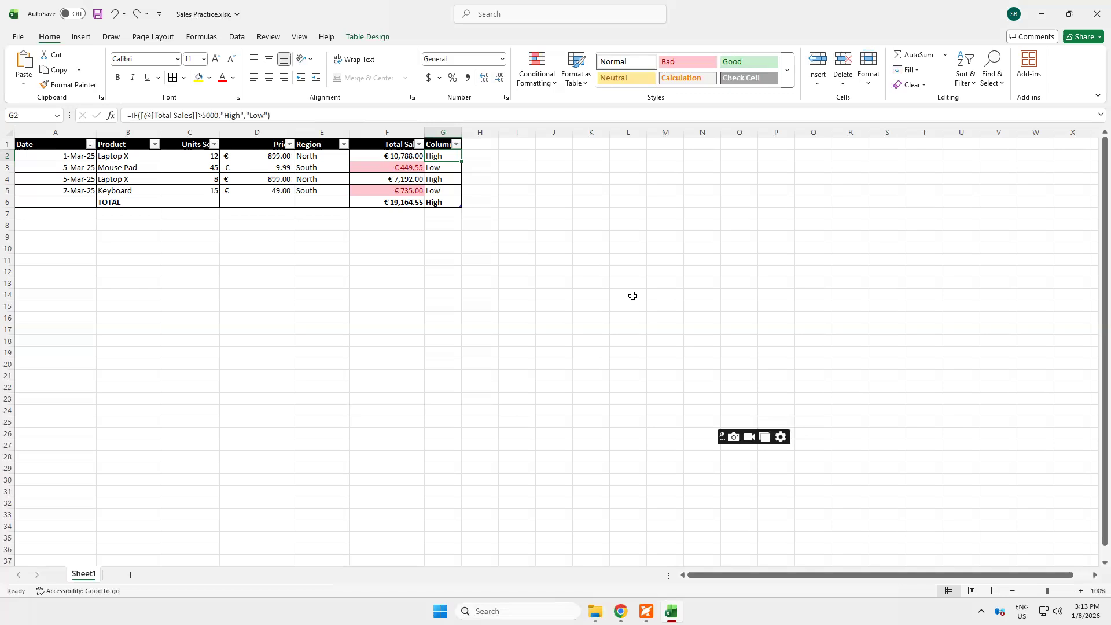
Enter a formula in H2 that multiplies the row's Total Sales by 0.05
{"action": "left_click", "coordinate": [473, 157]}
{"action": "type", "text": "="}
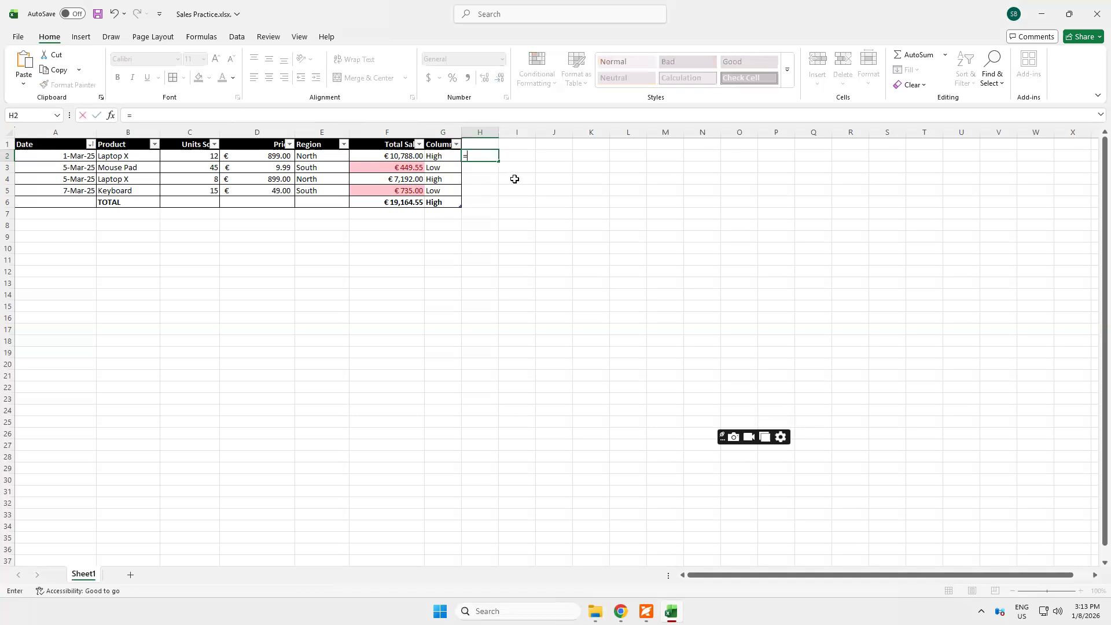
{"action": "left_click", "coordinate": [382, 156]}
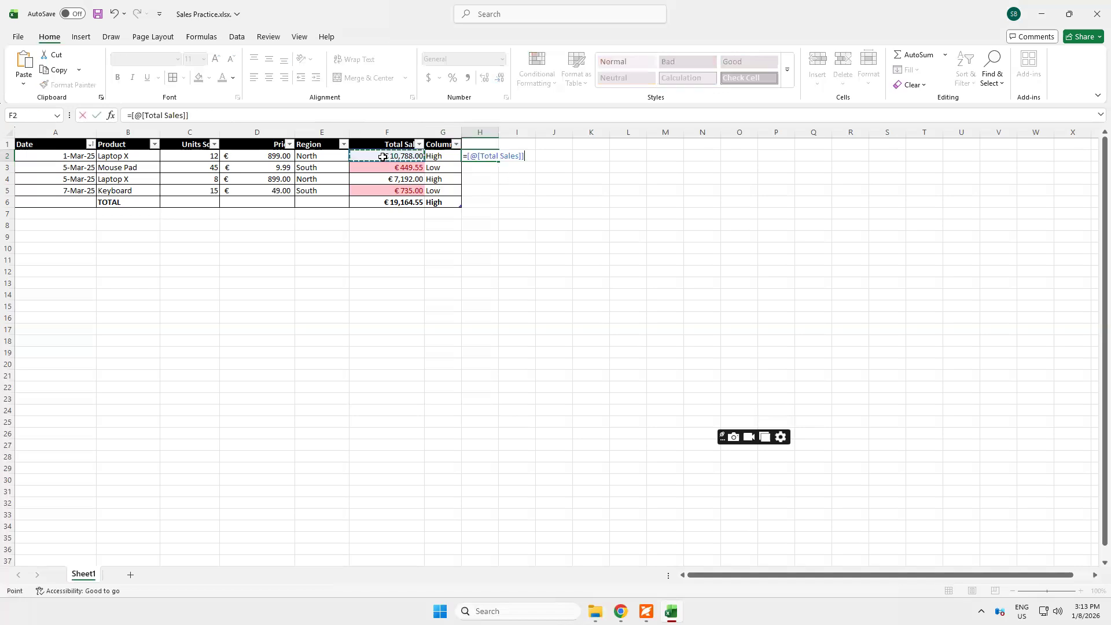
{"action": "type", "text": "*0.05"}
{"action": "key", "text": "Return"}
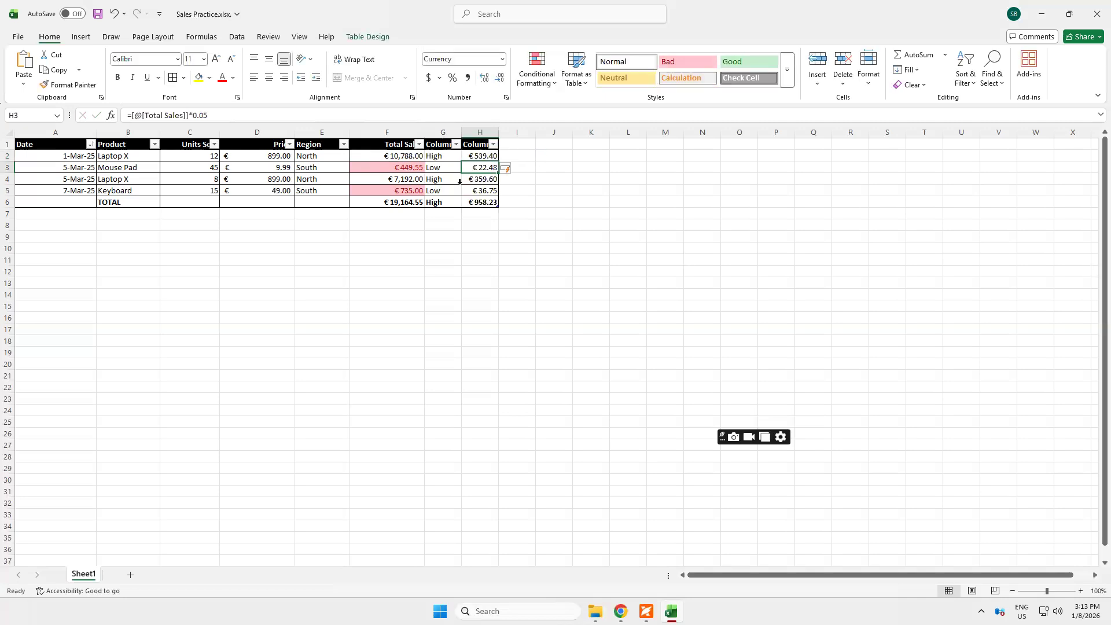
Clear the 5% formulas from H2:H6 and select H2
{"action": "left_click", "coordinate": [475, 155]}
{"action": "key", "text": "Delete"}
{"action": "left_click", "coordinate": [480, 169]}
{"action": "key", "text": "shift+Down"}
{"action": "key", "text": "shift+Down"}
{"action": "key", "text": "shift+Down"}
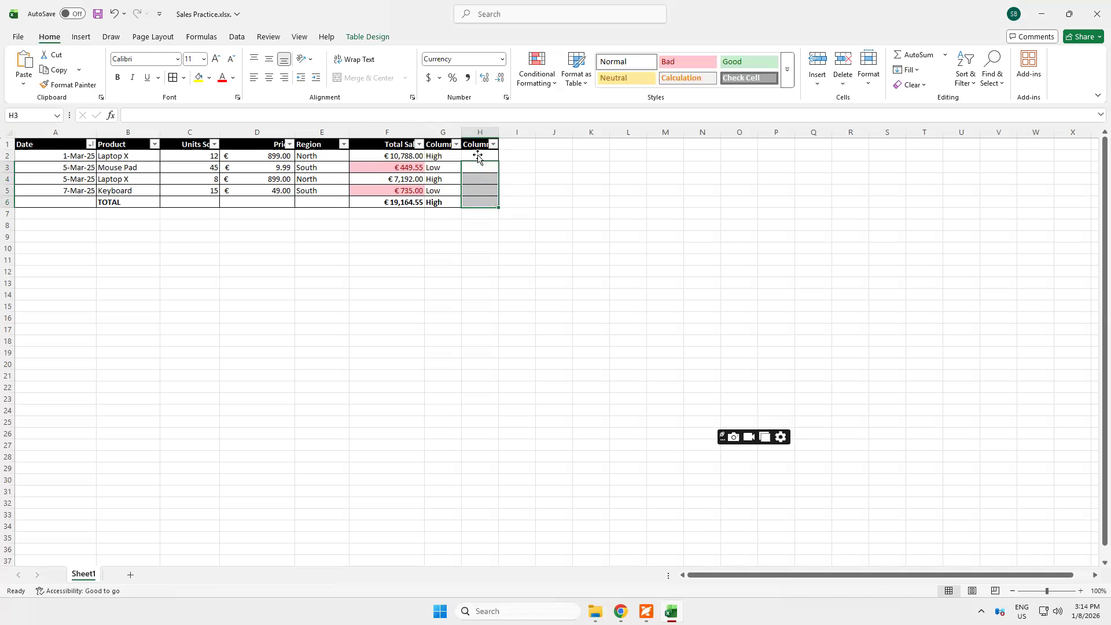
{"action": "left_click", "coordinate": [478, 155]}
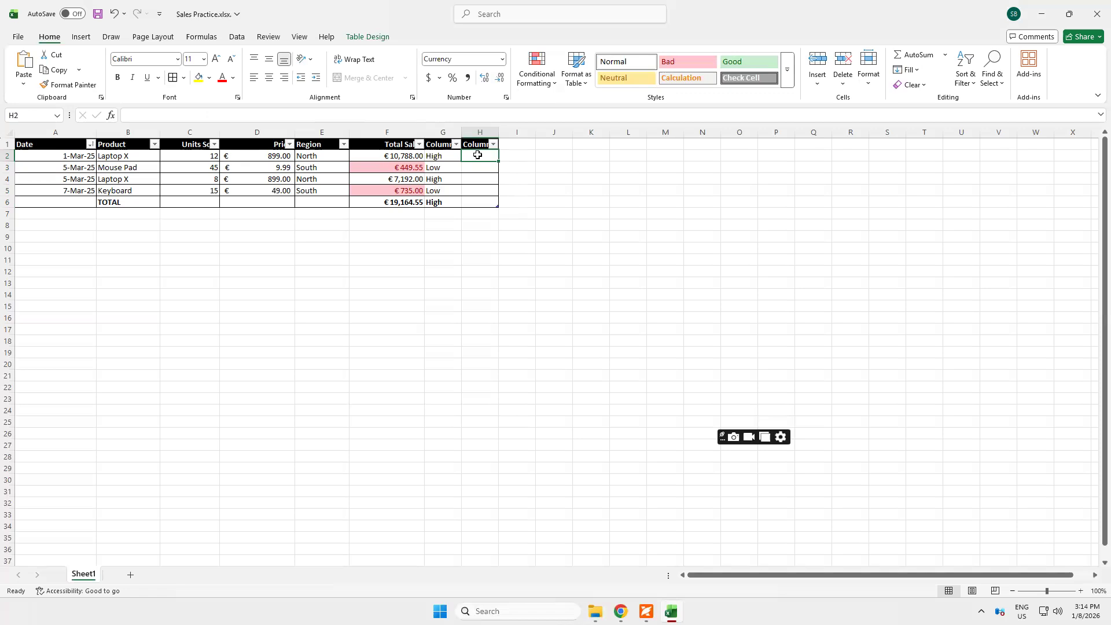
Enter an IF formula in H2 that returns Total Sales times 0.05 when Total Sales exceeds 5000, otherwise Total Sales times 0.02
{"action": "type", "text": "="}
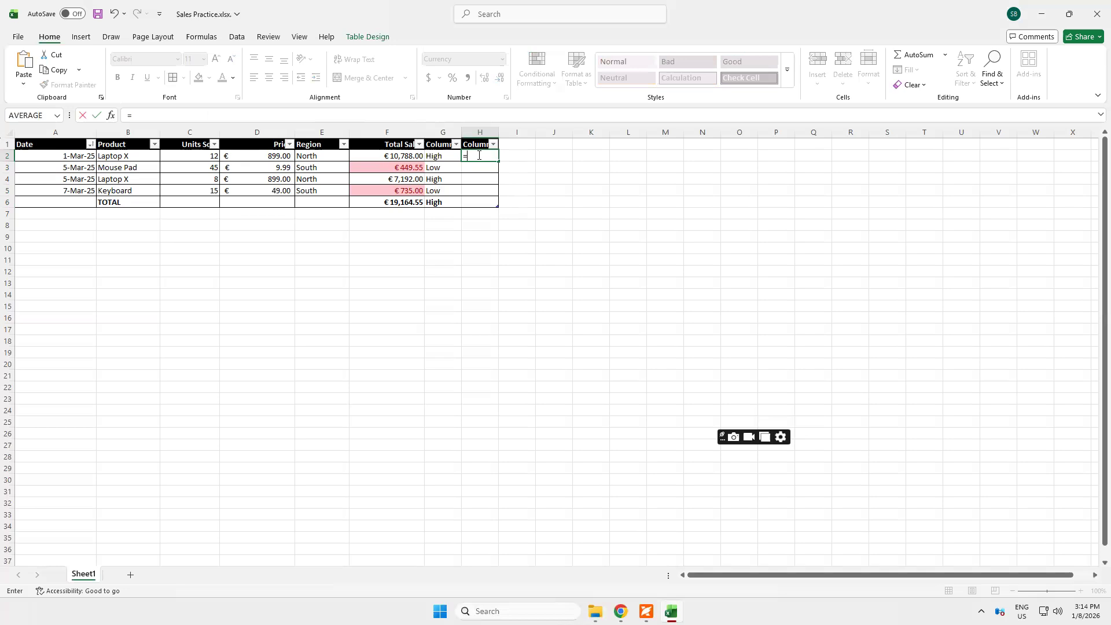
{"action": "type", "text": "IF"}
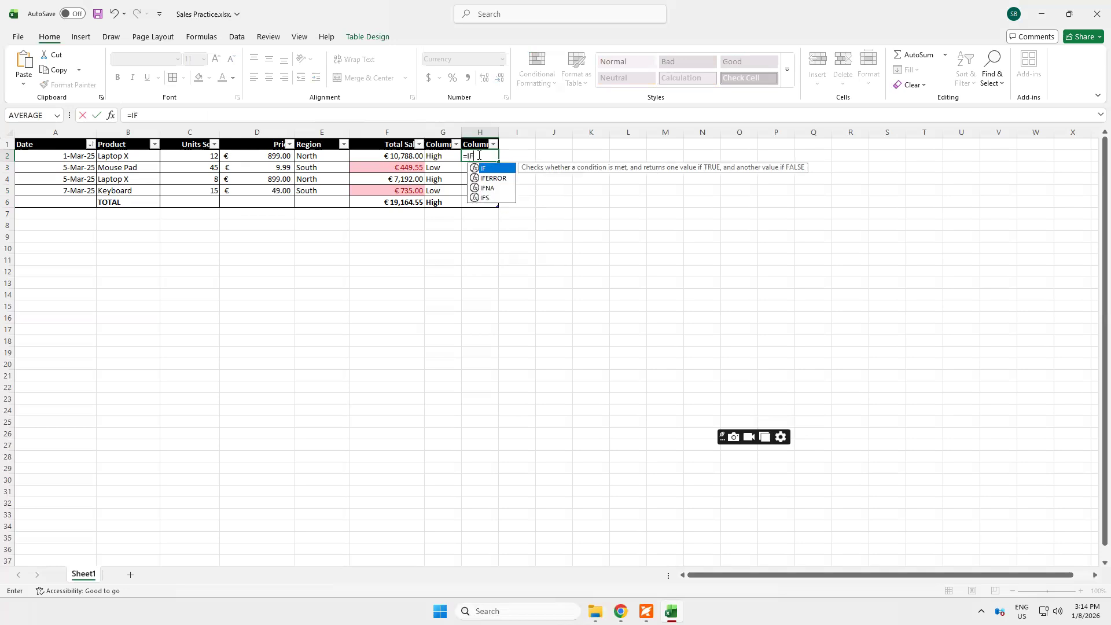
{"action": "type", "text": "("}
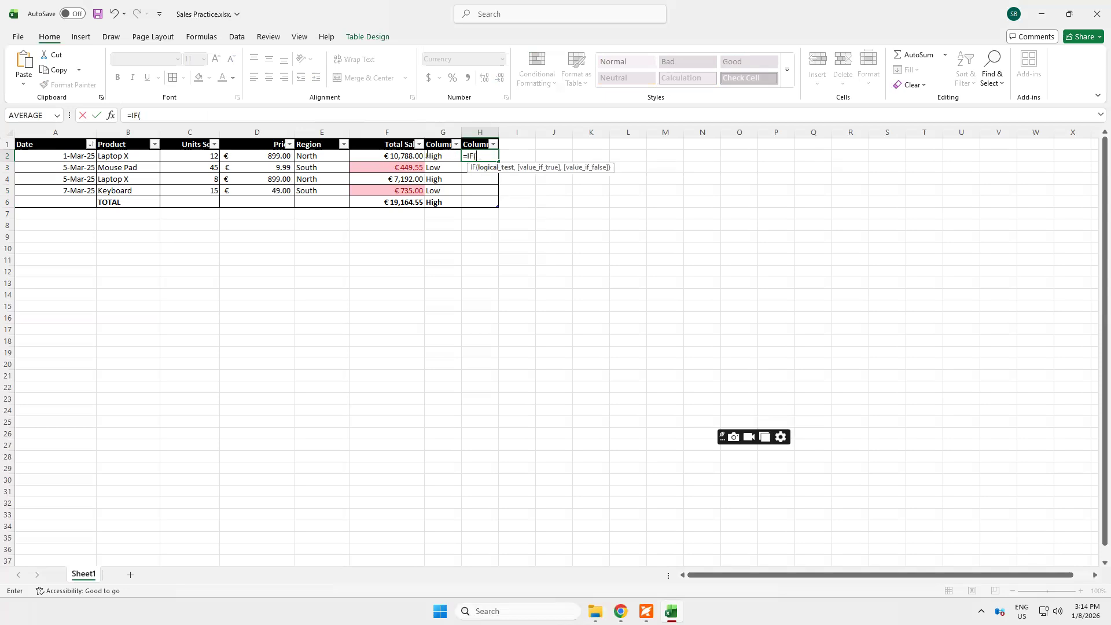
{"action": "left_click", "coordinate": [402, 156]}
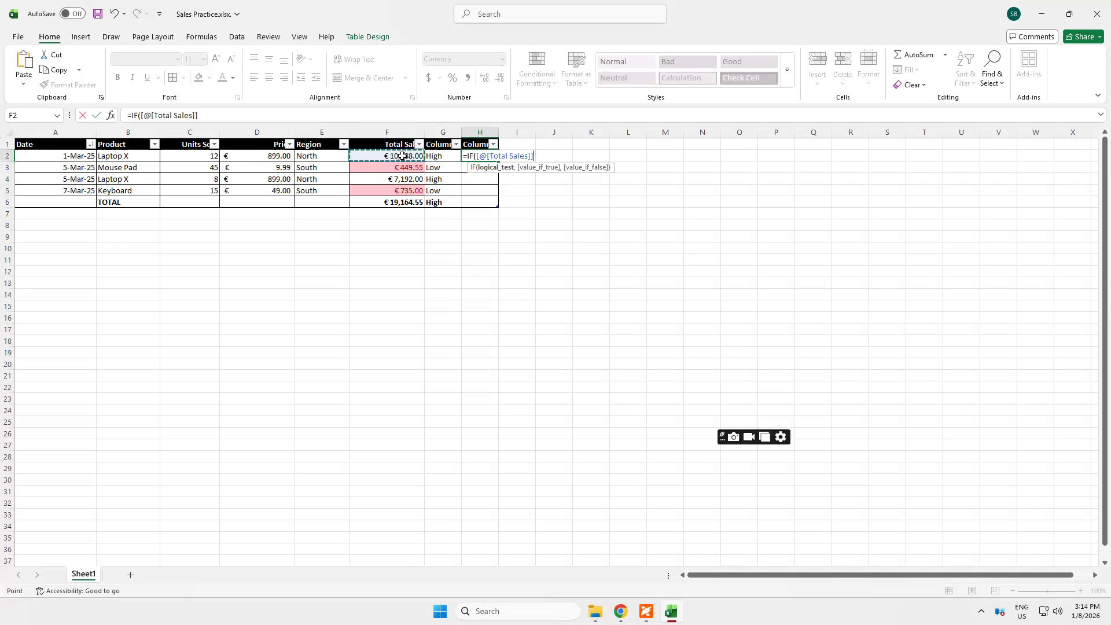
{"action": "type", "text": ">5000,"}
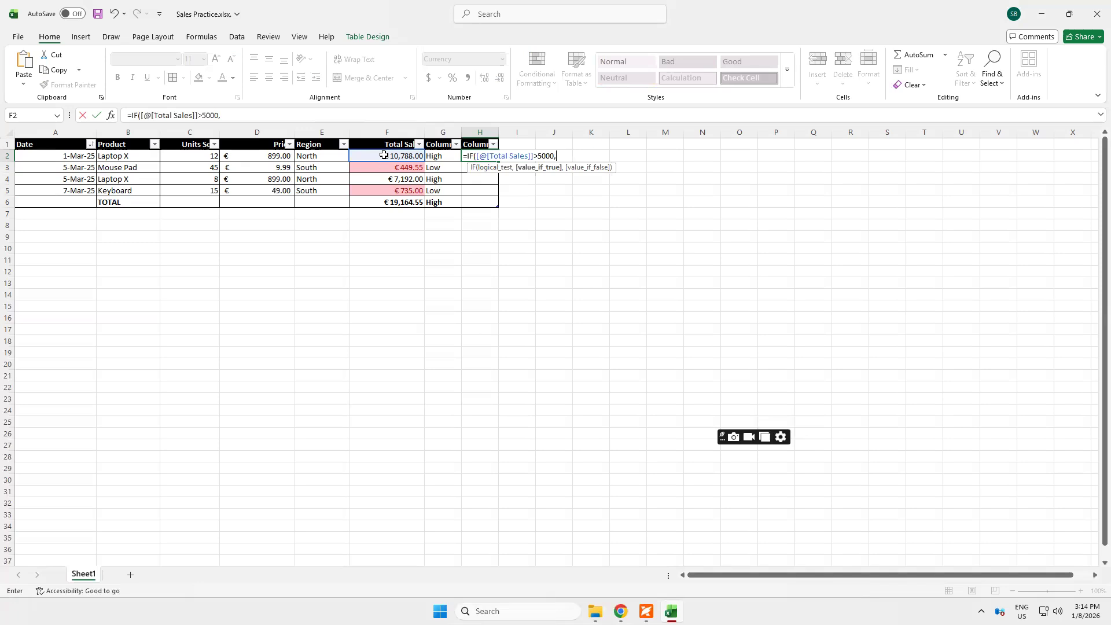
{"action": "left_click", "coordinate": [383, 155]}
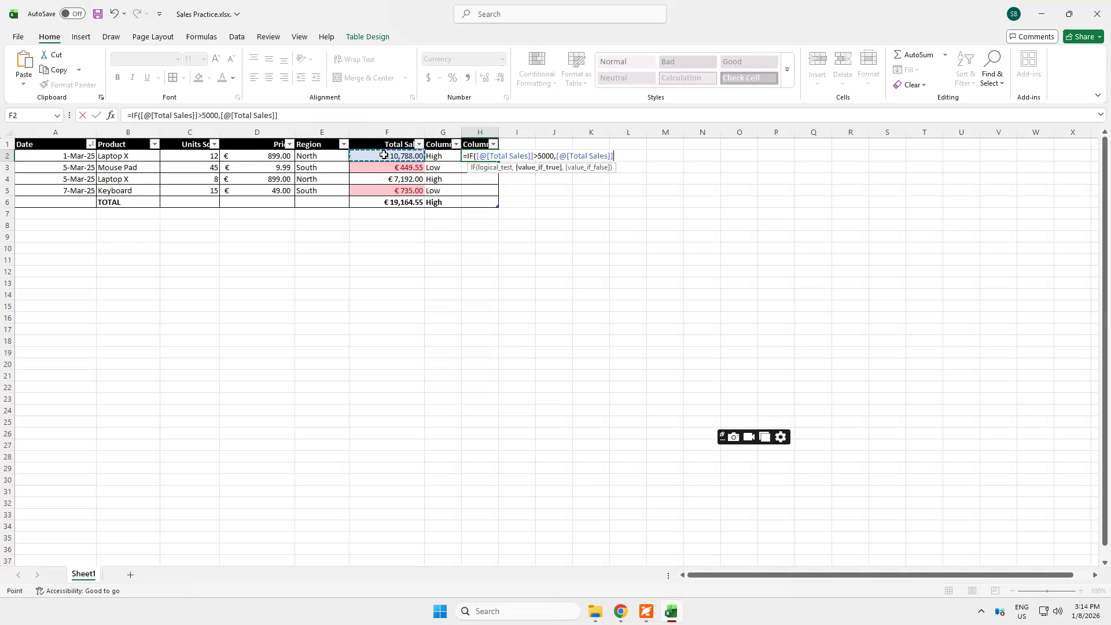
{"action": "type", "text": "*0.05,"}
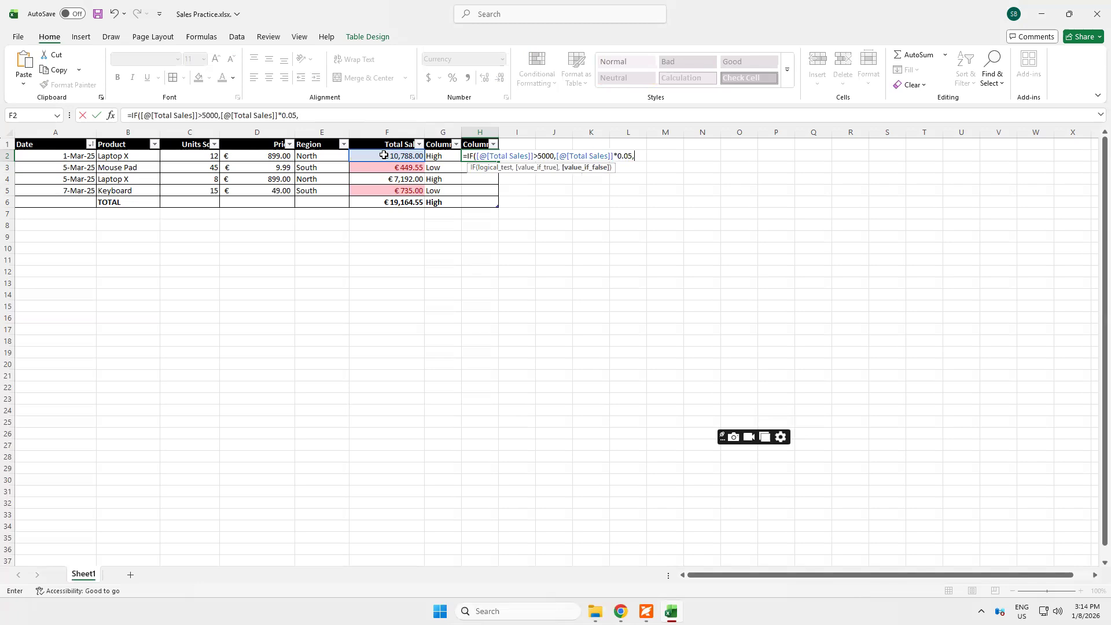
{"action": "left_click", "coordinate": [383, 155]}
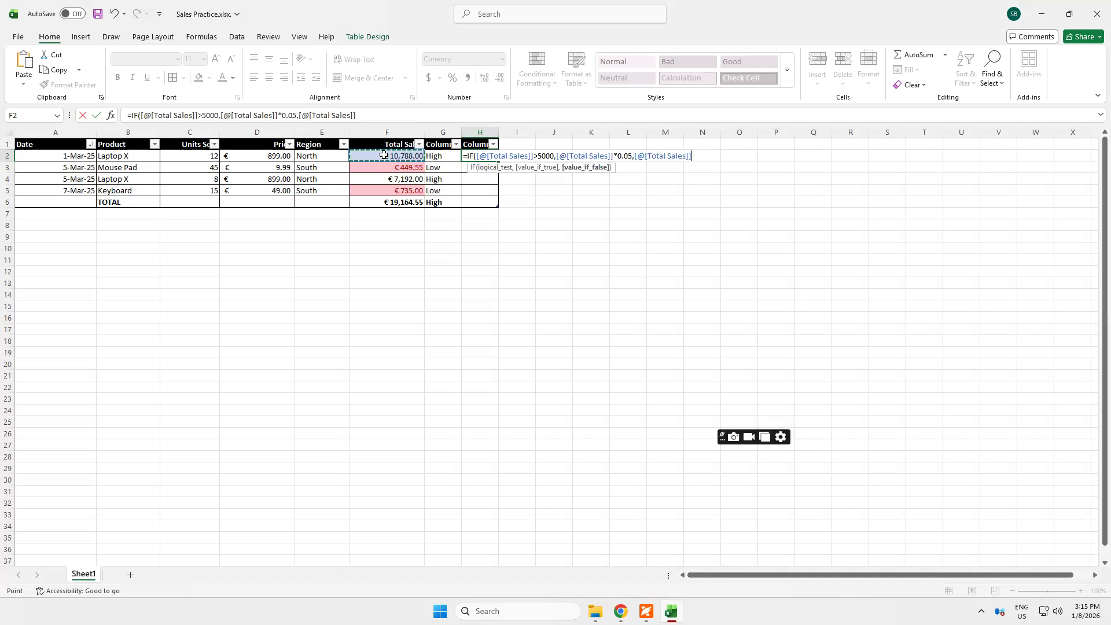
{"action": "type", "text": "*0.02)"}
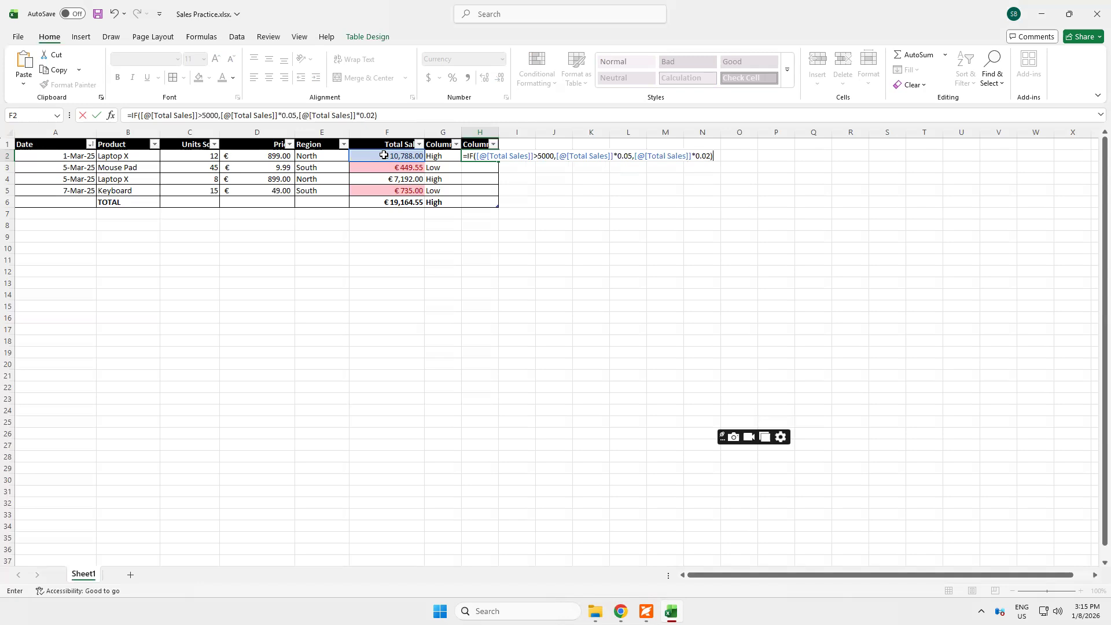
{"action": "key", "text": "Return"}
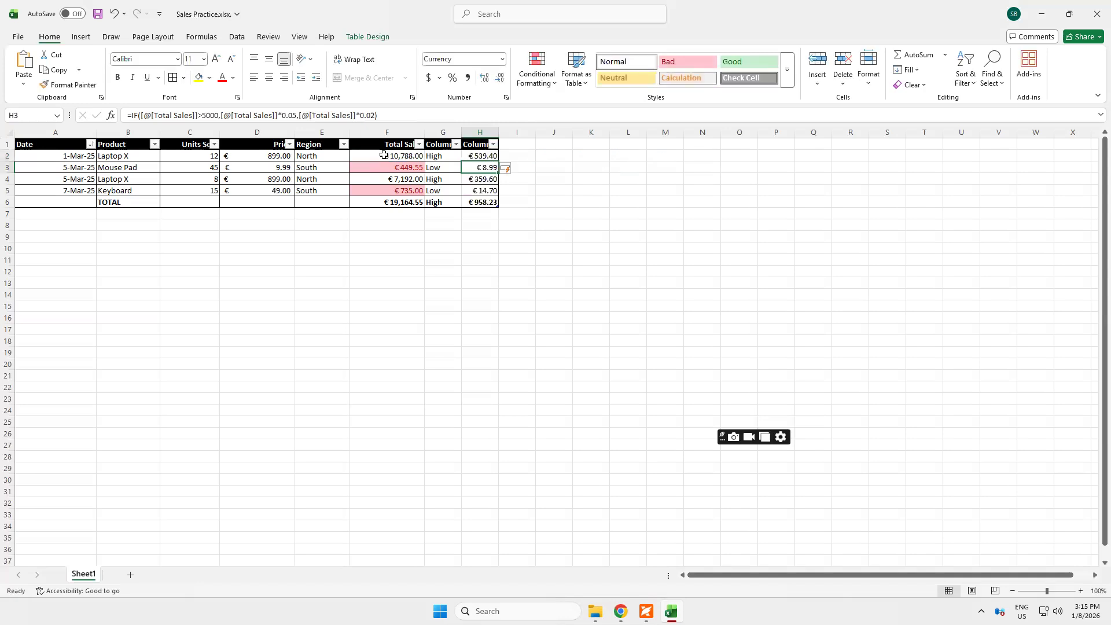
Check the IF formulas in H2 and H3, and fill the H2 formula down to H5
{"action": "left_click", "coordinate": [474, 155]}
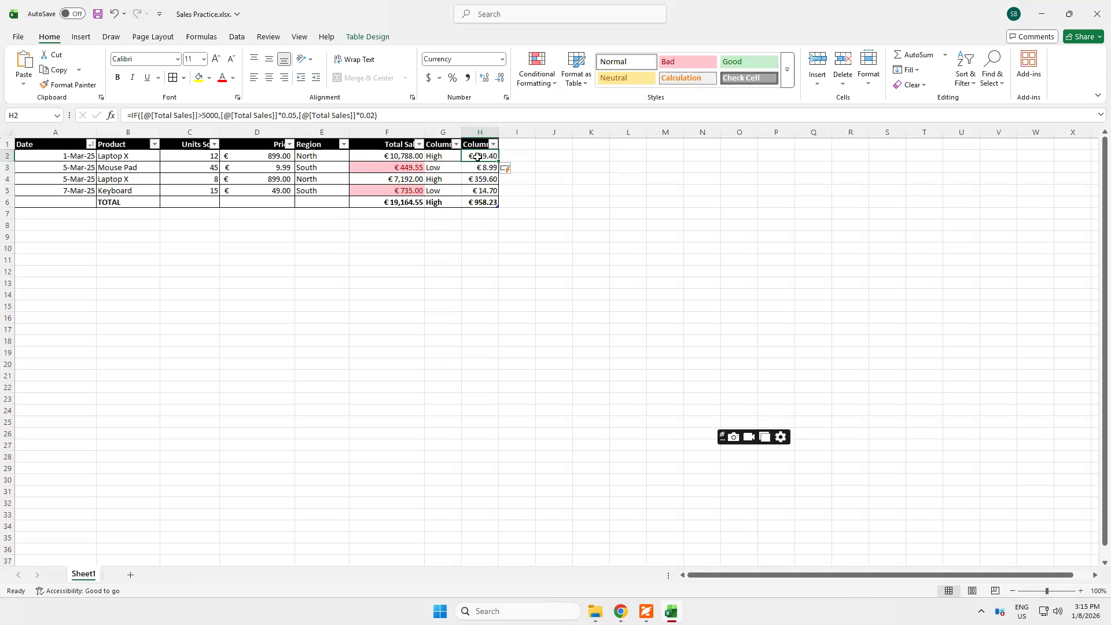
{"action": "left_click", "coordinate": [474, 167]}
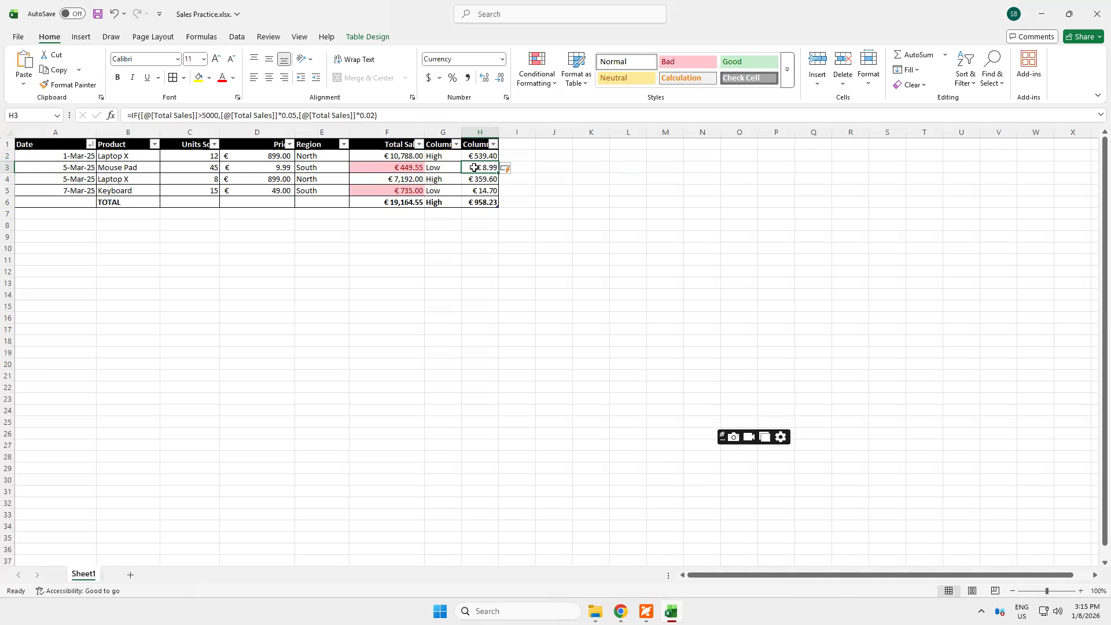
{"action": "left_click", "coordinate": [480, 155]}
{"action": "left_click_drag", "start_coordinate": [496, 160], "coordinate": [492, 193]}
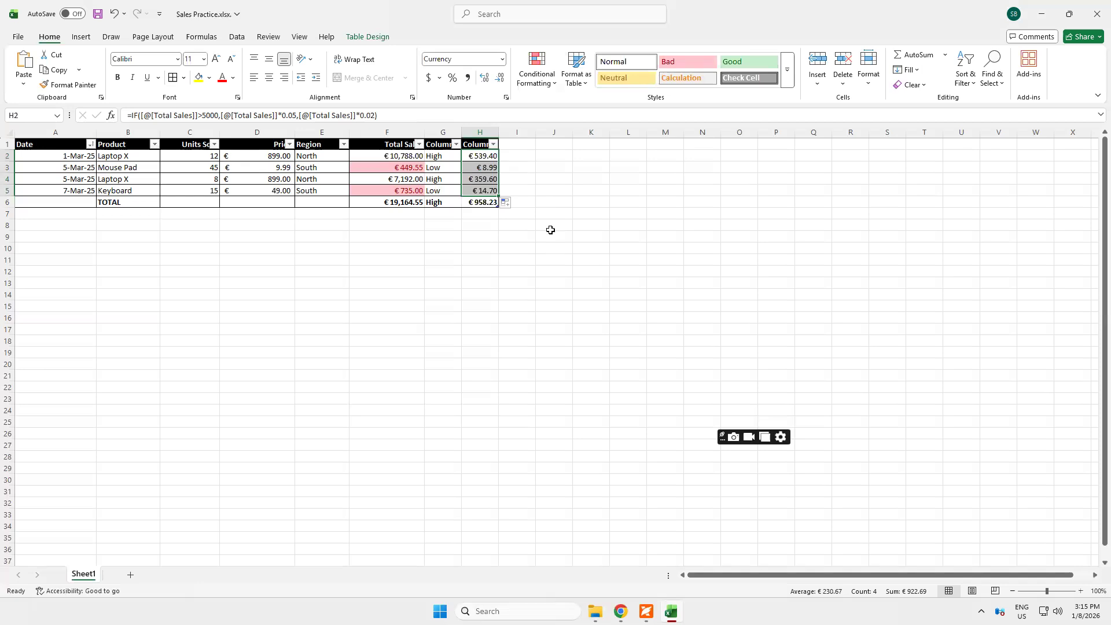
Enter a check formula in J5 that multiplies the Keyboard row's Total Sales by 0.02, and review it
{"action": "left_click", "coordinate": [549, 190]}
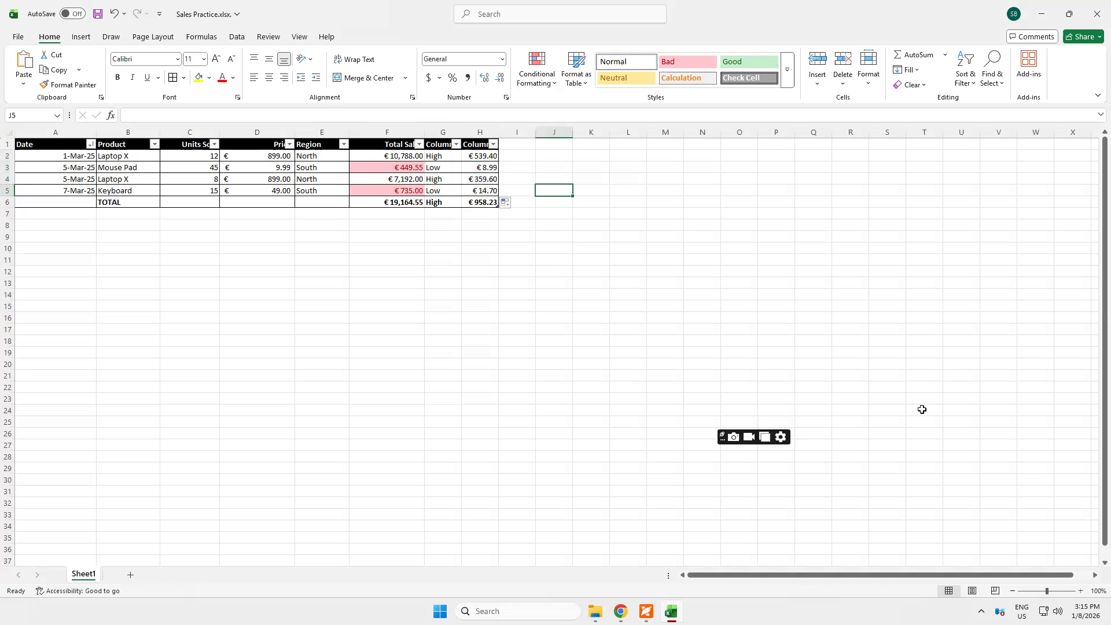
{"action": "type", "text": "="}
{"action": "key", "text": "Left"}
{"action": "key", "text": "Left"}
{"action": "key", "text": "Left"}
{"action": "key", "text": "Left"}
{"action": "type", "text": "*0.02"}
{"action": "key", "text": "Return"}
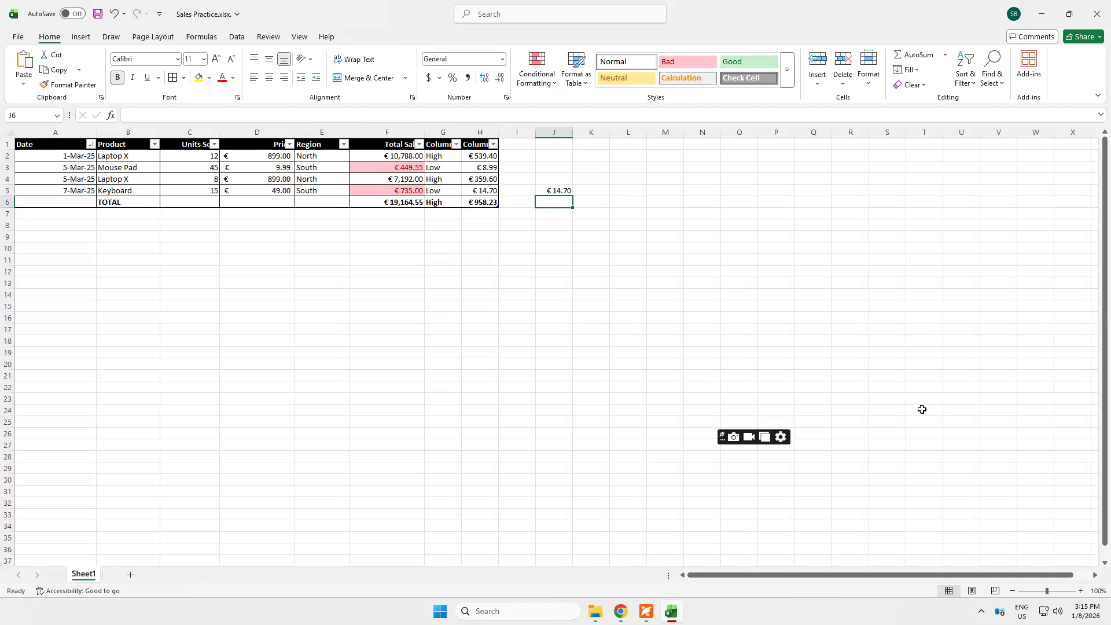
{"action": "left_click", "coordinate": [567, 190]}
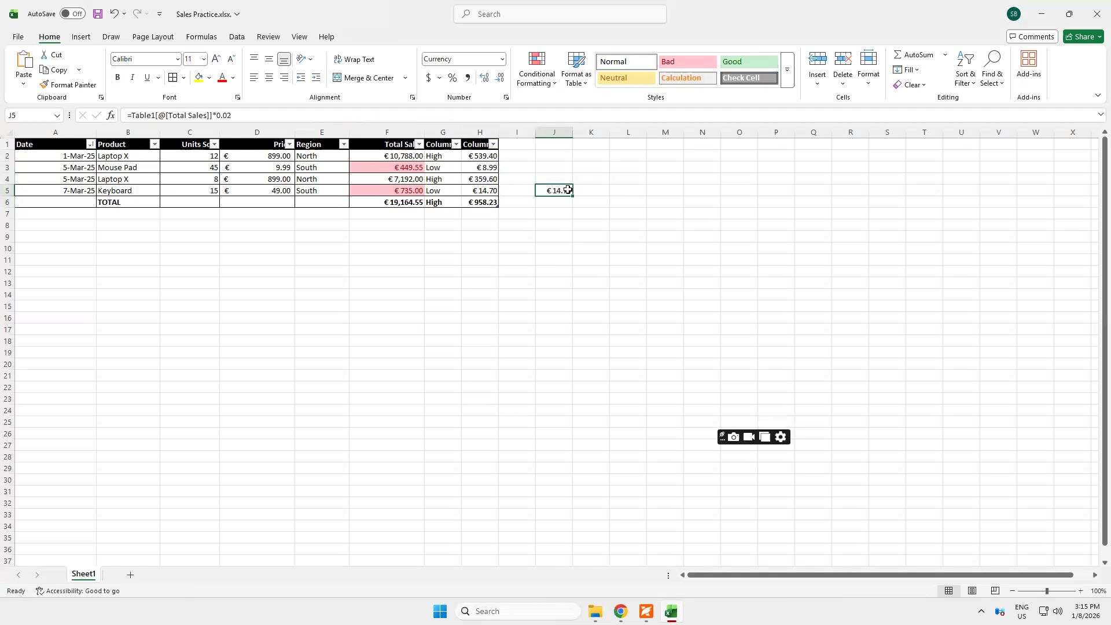
Enter a check formula in J2 that multiplies that row's Total Sales by 0.05
{"action": "left_click", "coordinate": [556, 155]}
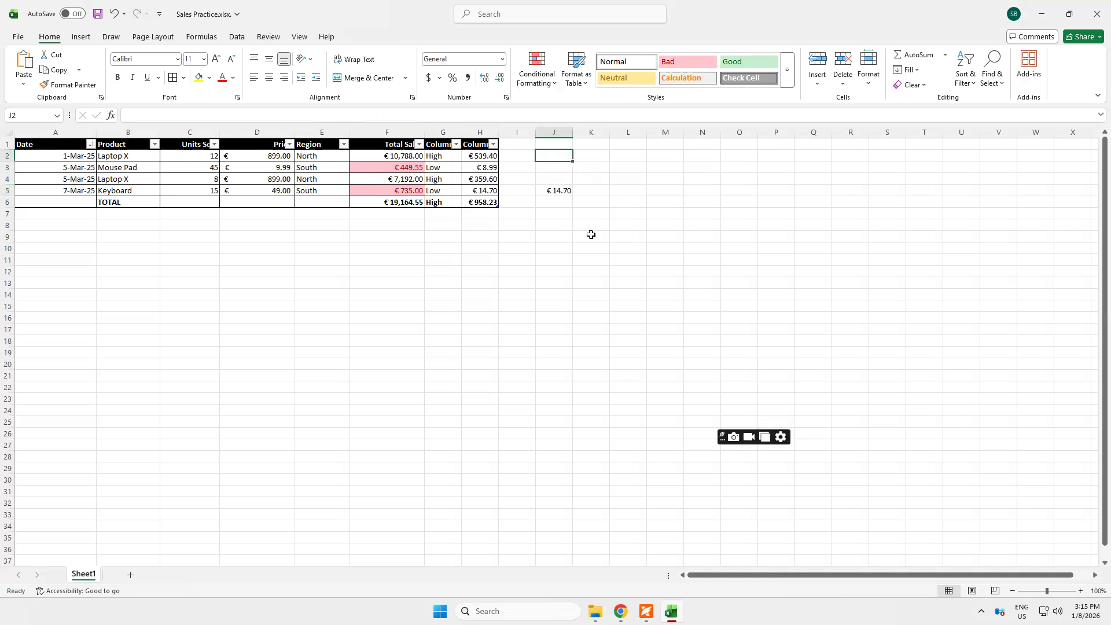
{"action": "type", "text": "="}
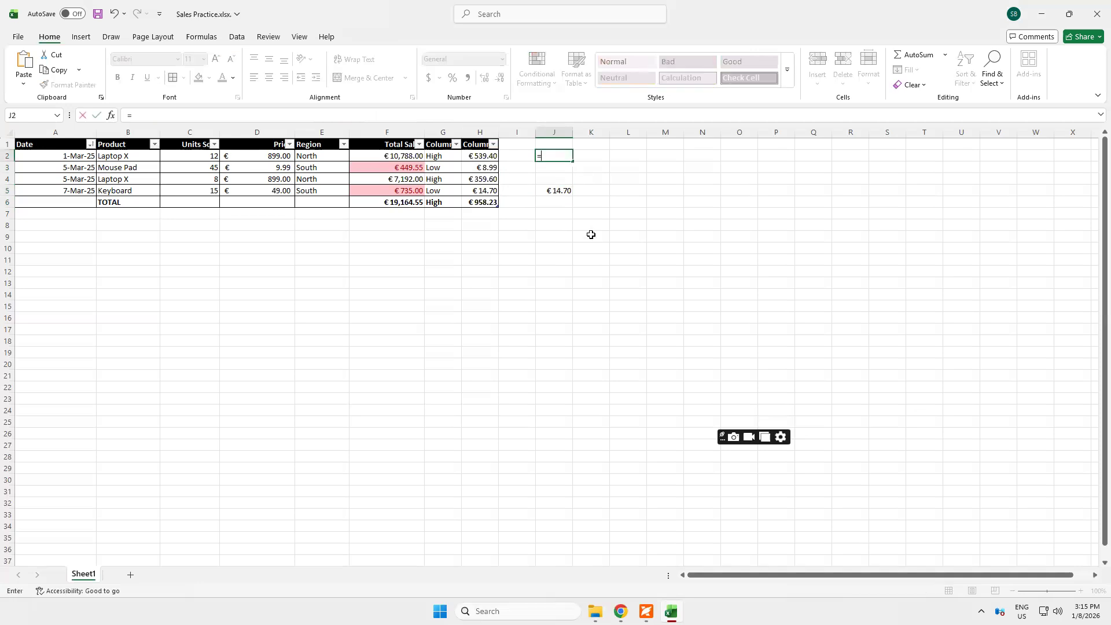
{"action": "key", "text": "Left"}
{"action": "key", "text": "Left"}
{"action": "key", "text": "Left"}
{"action": "key", "text": "Left"}
{"action": "type", "text": "*0.05"}
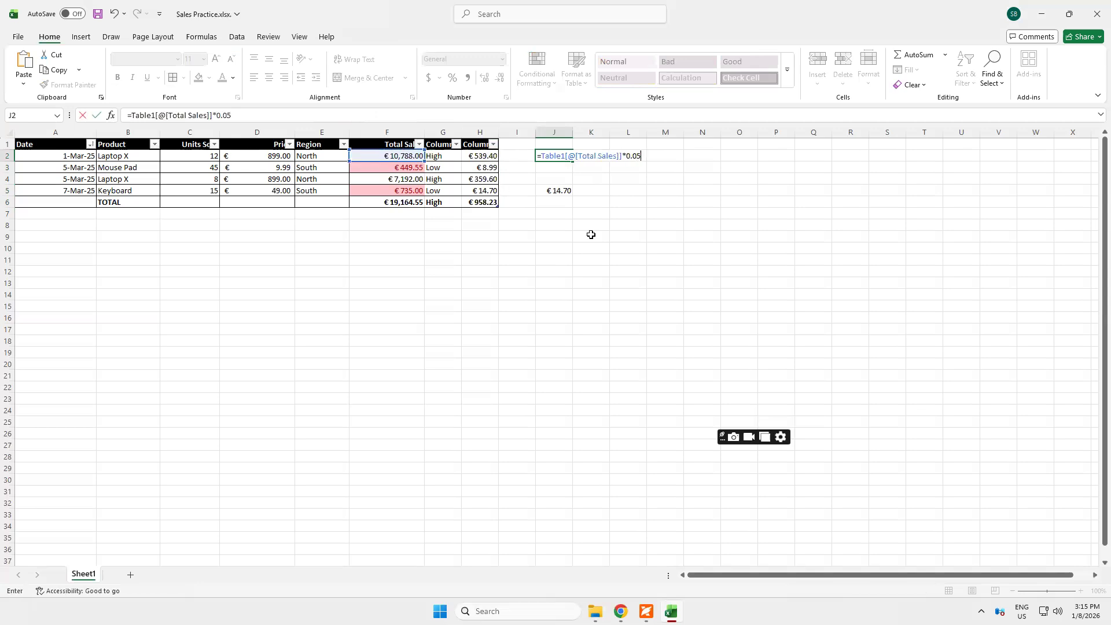
{"action": "key", "text": "Return"}
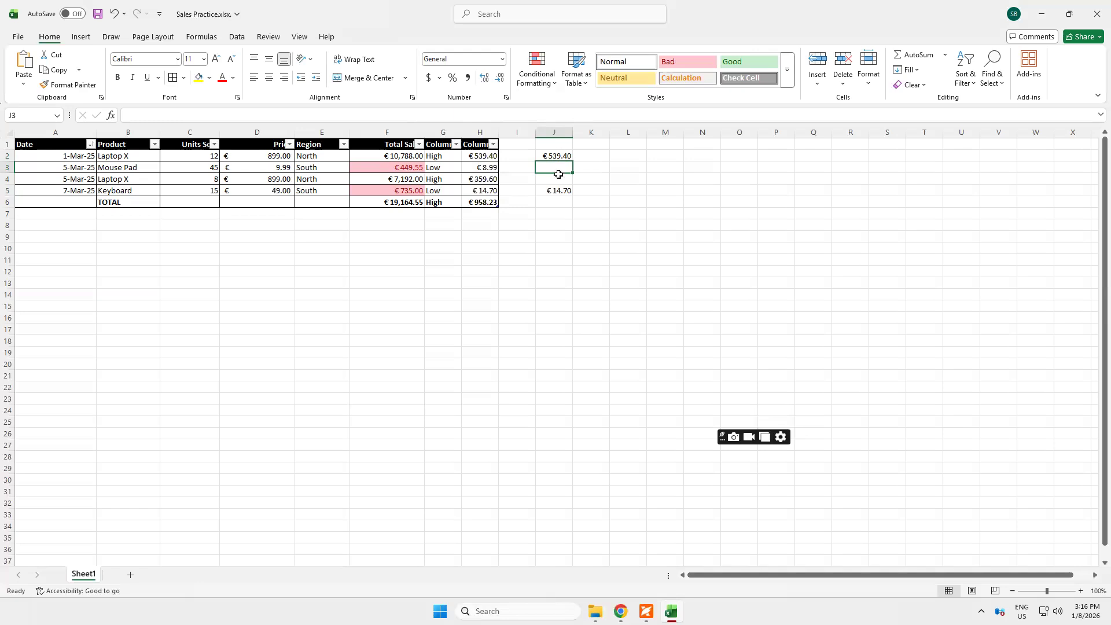
Review the IF formula in H2 and clear the check formulas from column J
{"action": "left_click", "coordinate": [475, 154]}
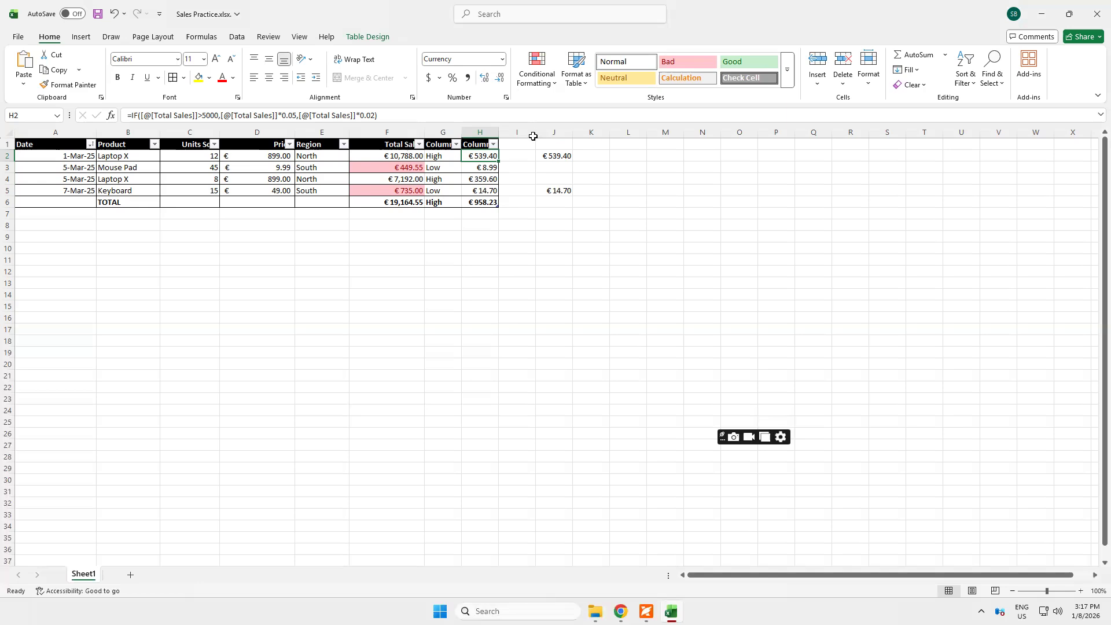
{"action": "left_click", "coordinate": [554, 131]}
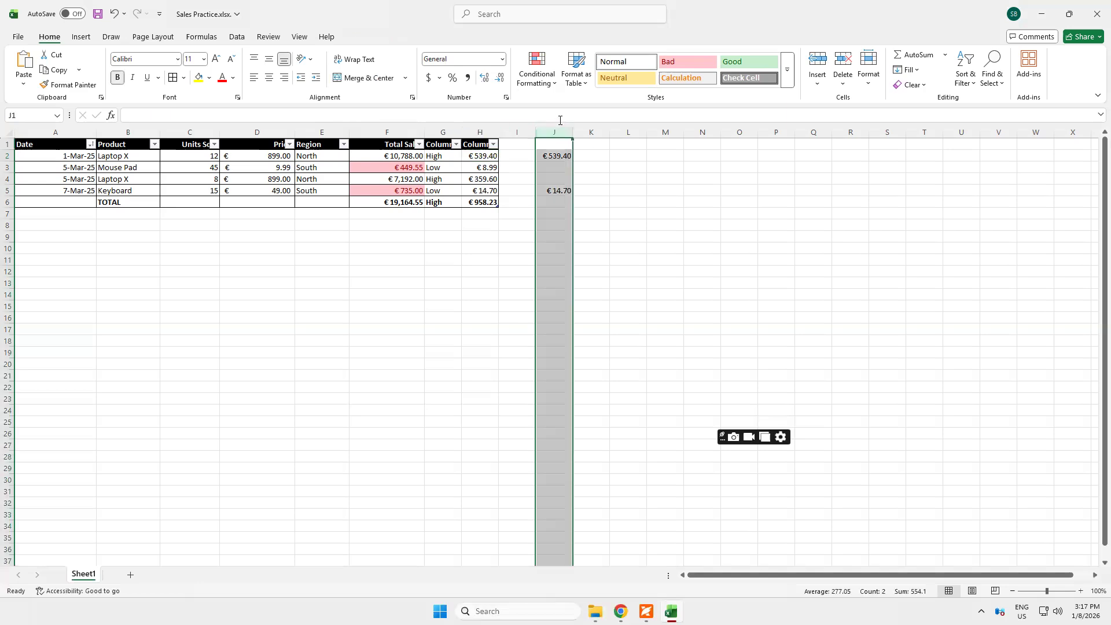
{"action": "key", "text": "Delete"}
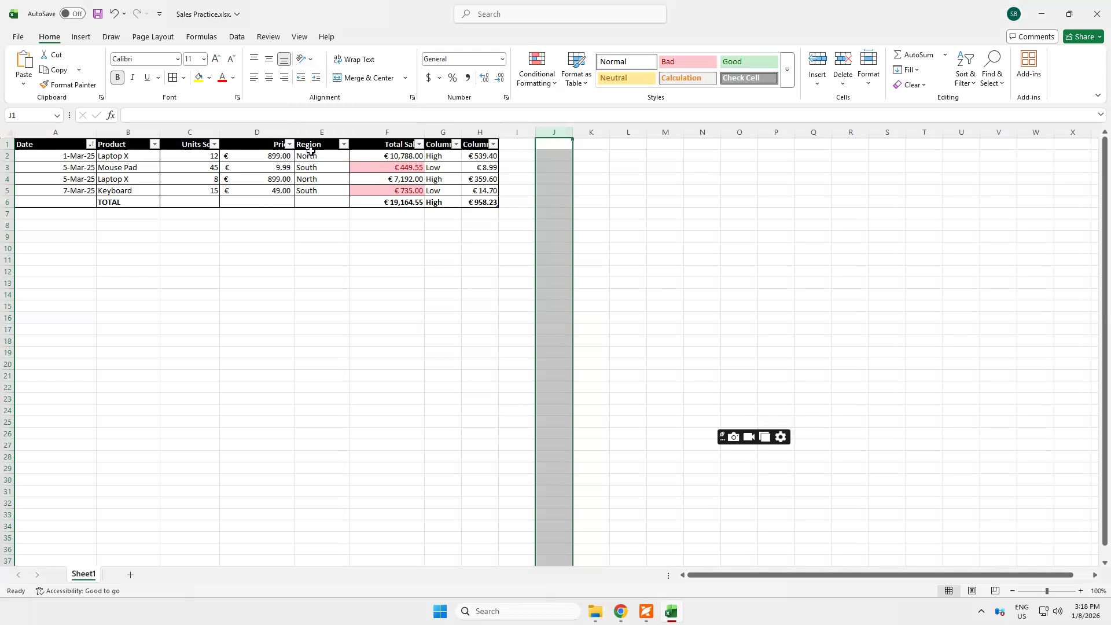
{"action": "left_click", "coordinate": [331, 269]}
{"action": "left_click", "coordinate": [313, 156]}
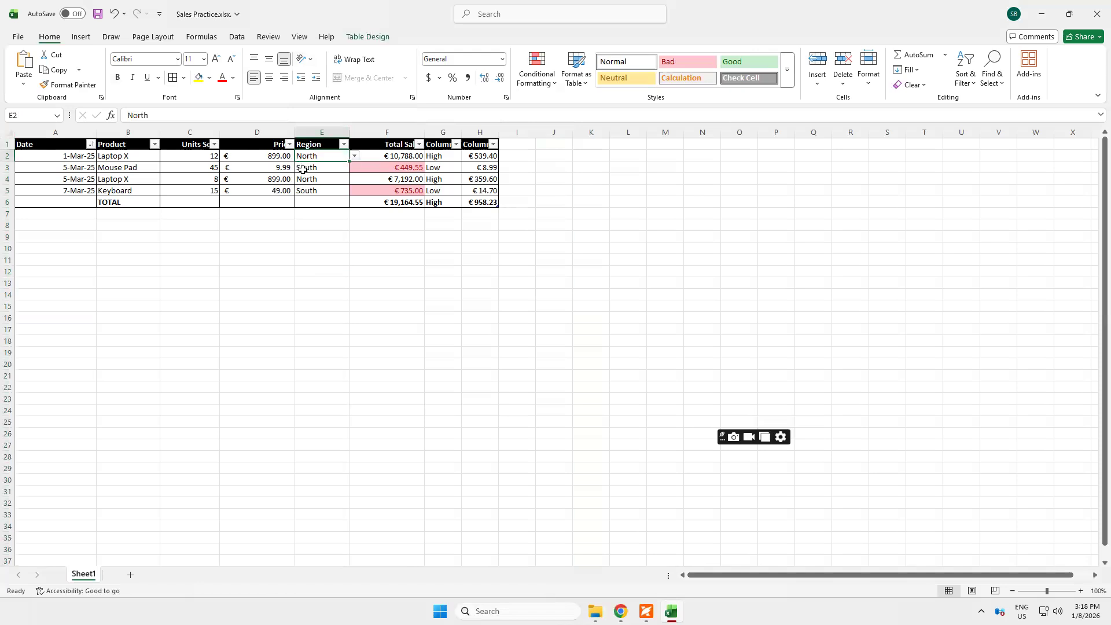
{"action": "left_click", "coordinate": [310, 180]}
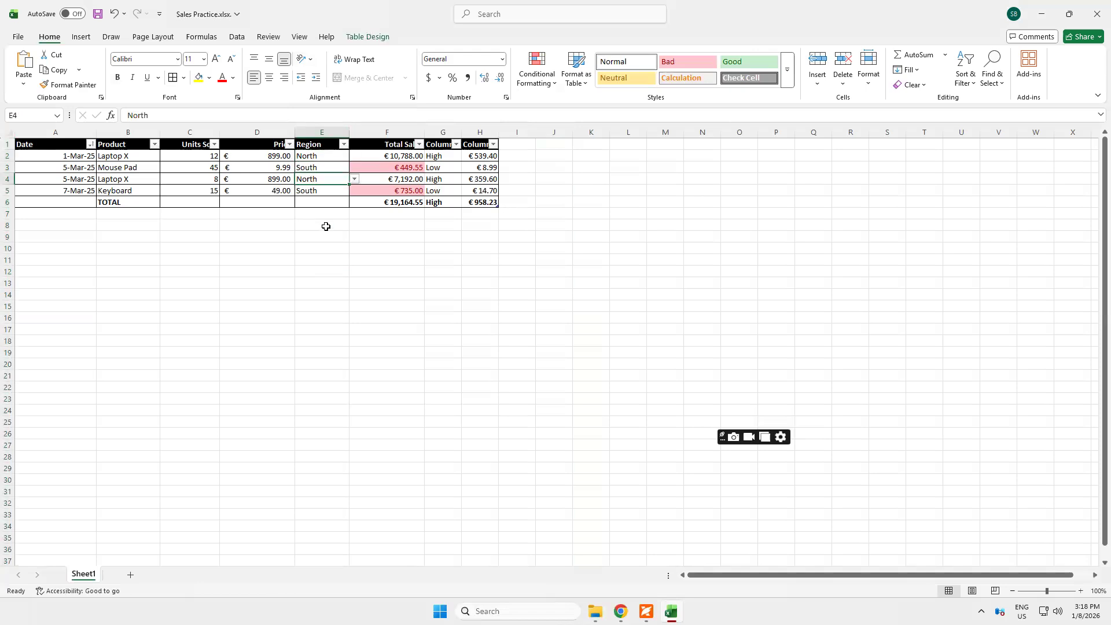
{"action": "left_click", "coordinate": [307, 191]}
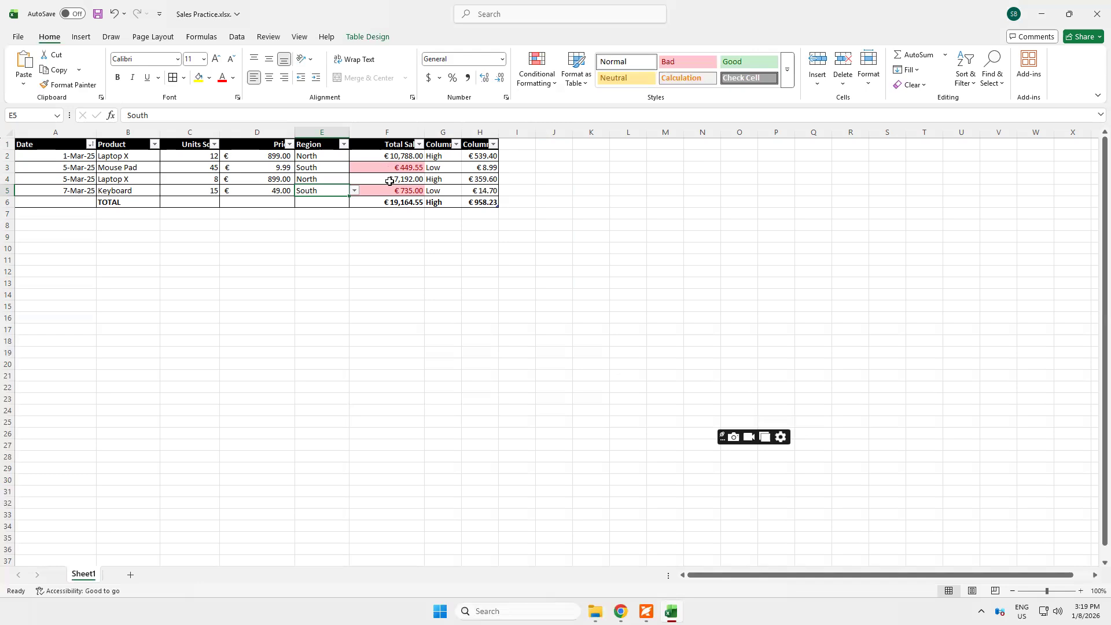
Clear the Total Sales sum from F6 in the TOTAL row
{"action": "left_click", "coordinate": [395, 218]}
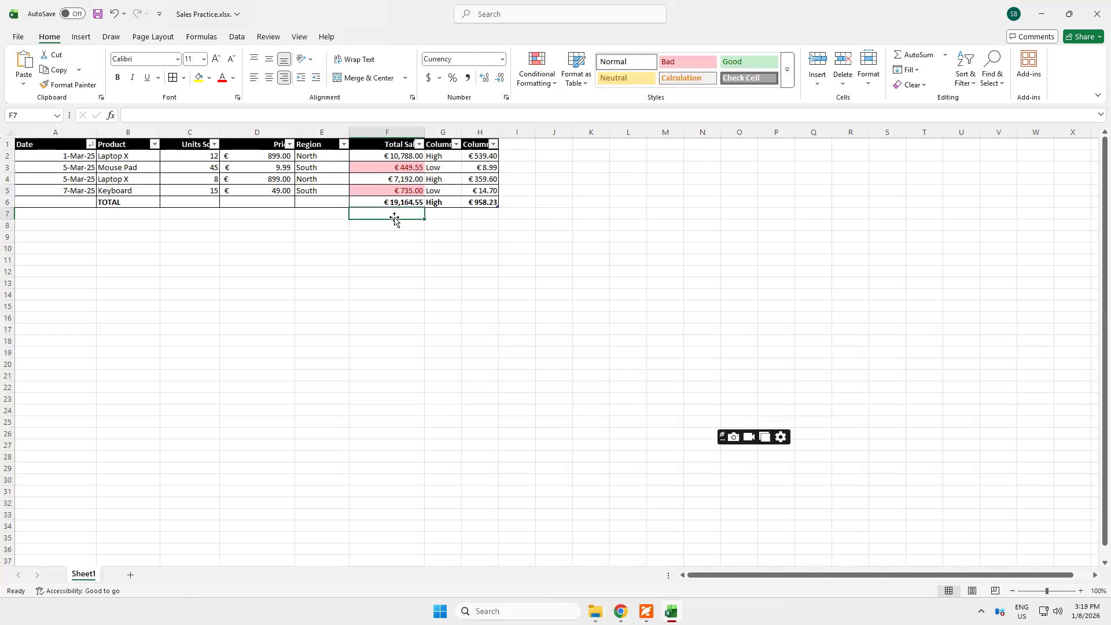
{"action": "left_click", "coordinate": [395, 202]}
{"action": "key", "text": "Delete"}
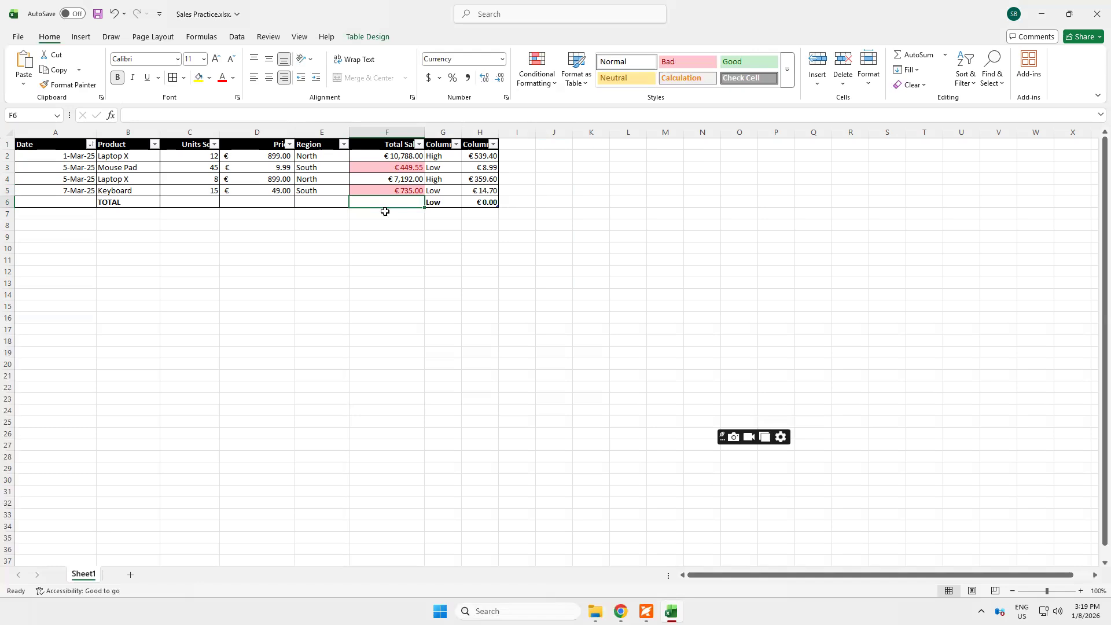
Start a COUNTIF formula in F7, below the TOTAL row's Total Sales cell
{"action": "key", "text": "Down"}
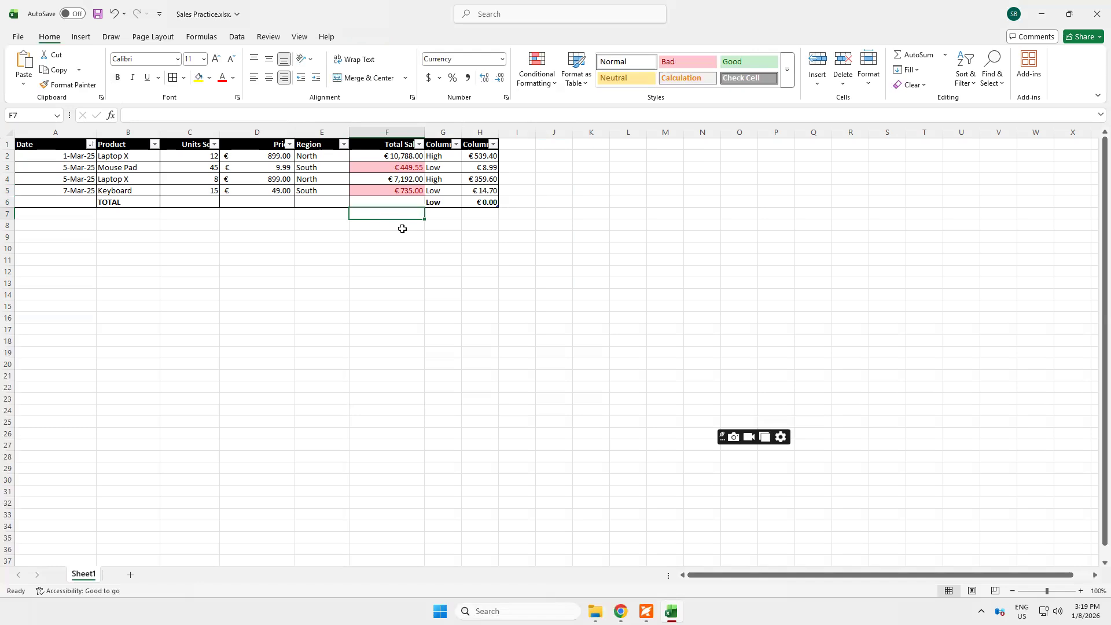
{"action": "type", "text": "="}
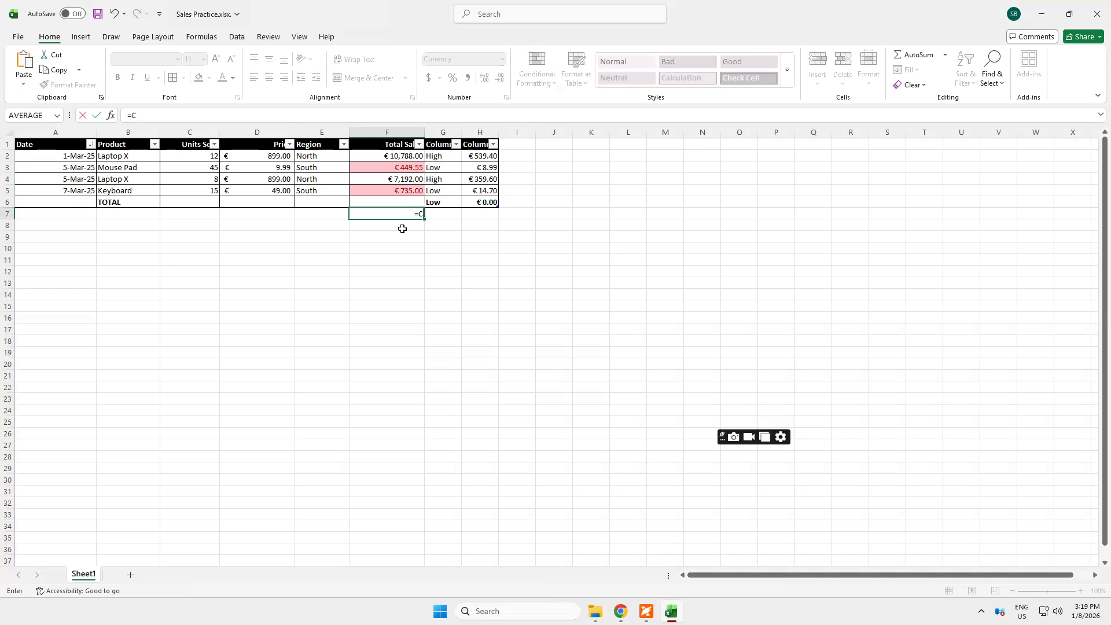
{"action": "type", "text": "COUN"}
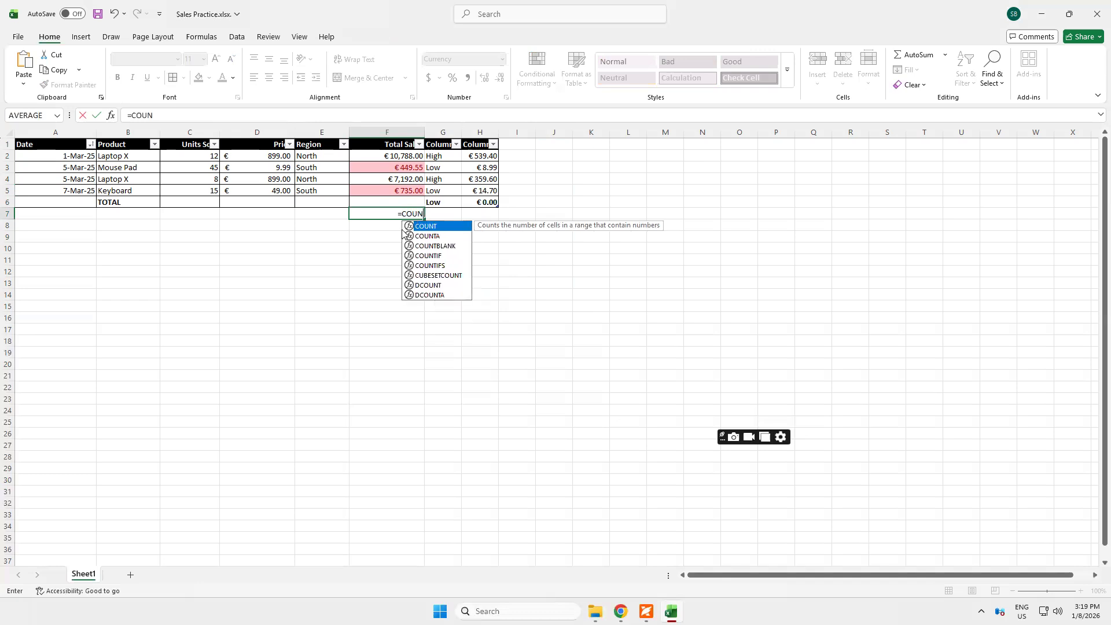
{"action": "type", "text": "TI"}
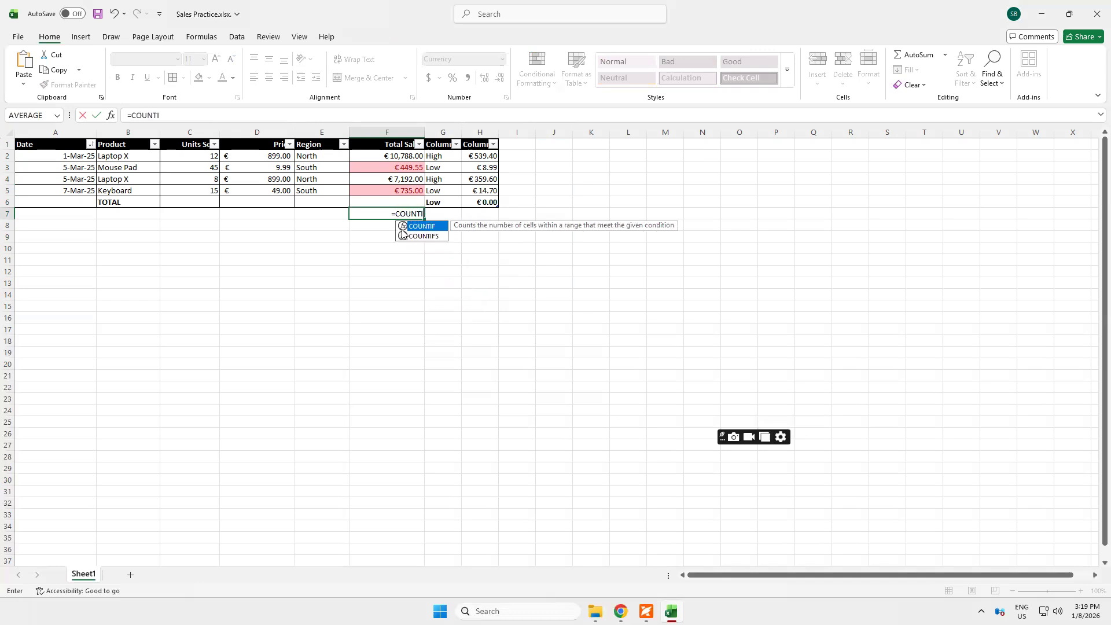
{"action": "type", "text": "F"}
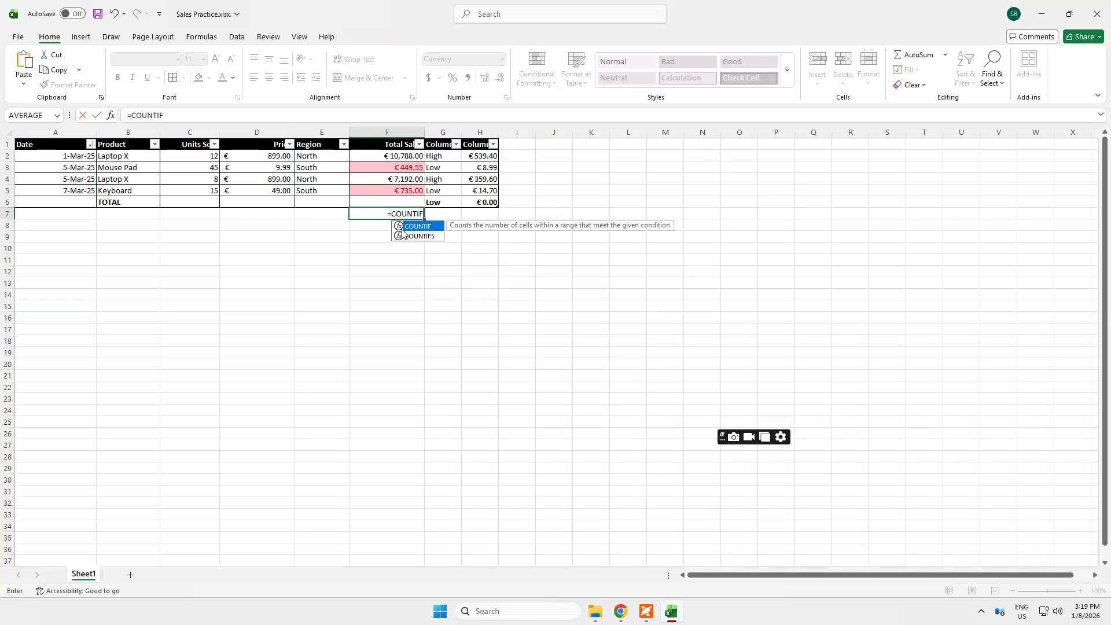
{"action": "double_click", "coordinate": [402, 228]}
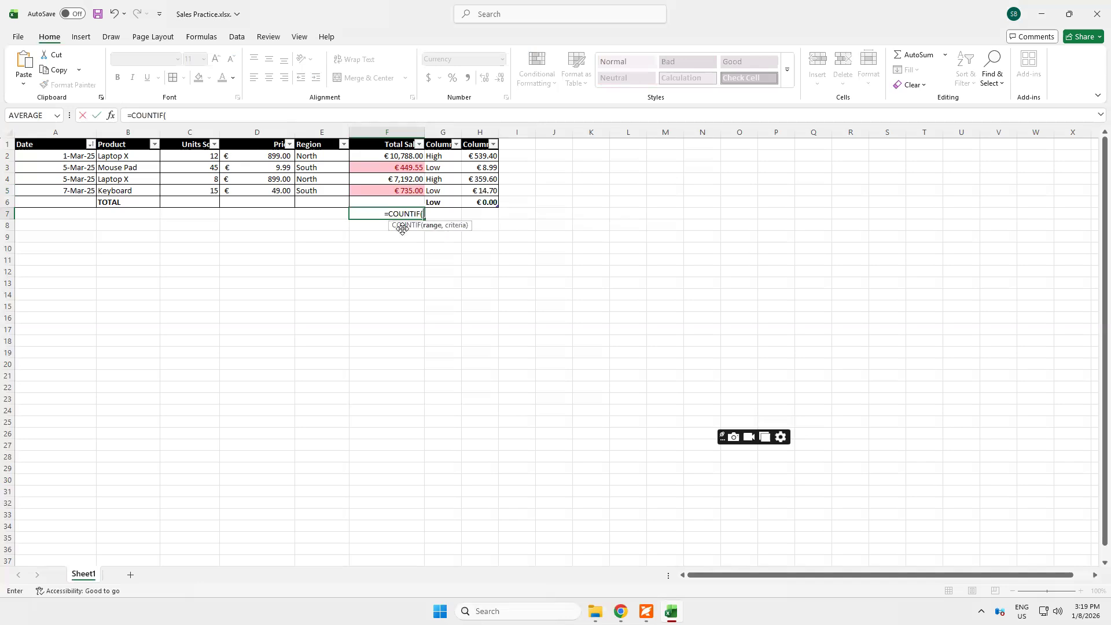
Try to enter the COUNTIF formula in F7 with only the range F2:F5, and remove that range
{"action": "left_click", "coordinate": [380, 157]}
{"action": "left_click_drag", "start_coordinate": [380, 181], "coordinate": [380, 189]}
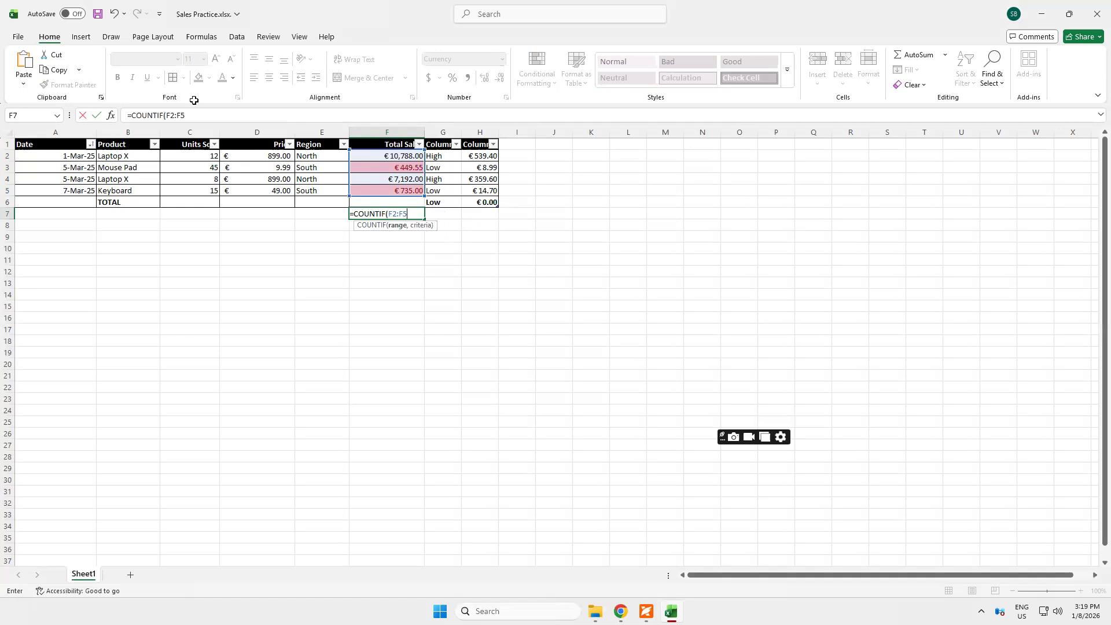
{"action": "key", "text": "Return"}
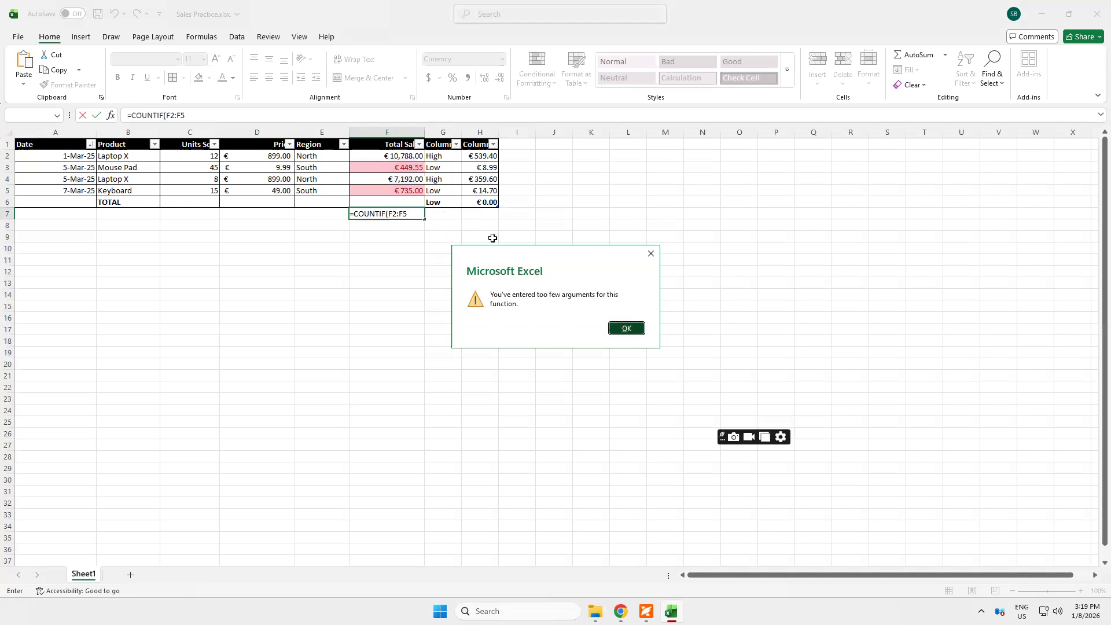
{"action": "key", "text": "Return"}
{"action": "left_click", "coordinate": [412, 212]}
{"action": "key", "text": "BackSpace"}
{"action": "key", "text": "BackSpace"}
{"action": "key", "text": "BackSpace"}
{"action": "key", "text": "BackSpace"}
{"action": "key", "text": "BackSpace"}
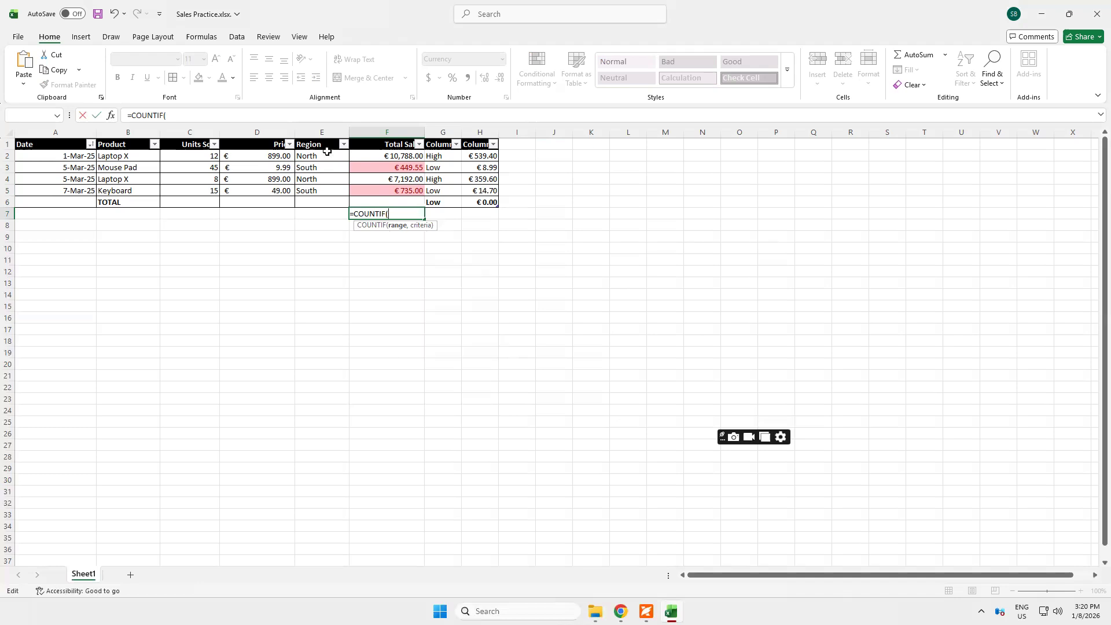
Complete the F7 COUNTIF formula with the range E2:F5 and the criterion "North"
{"action": "left_click_drag", "start_coordinate": [320, 153], "coordinate": [400, 193]}
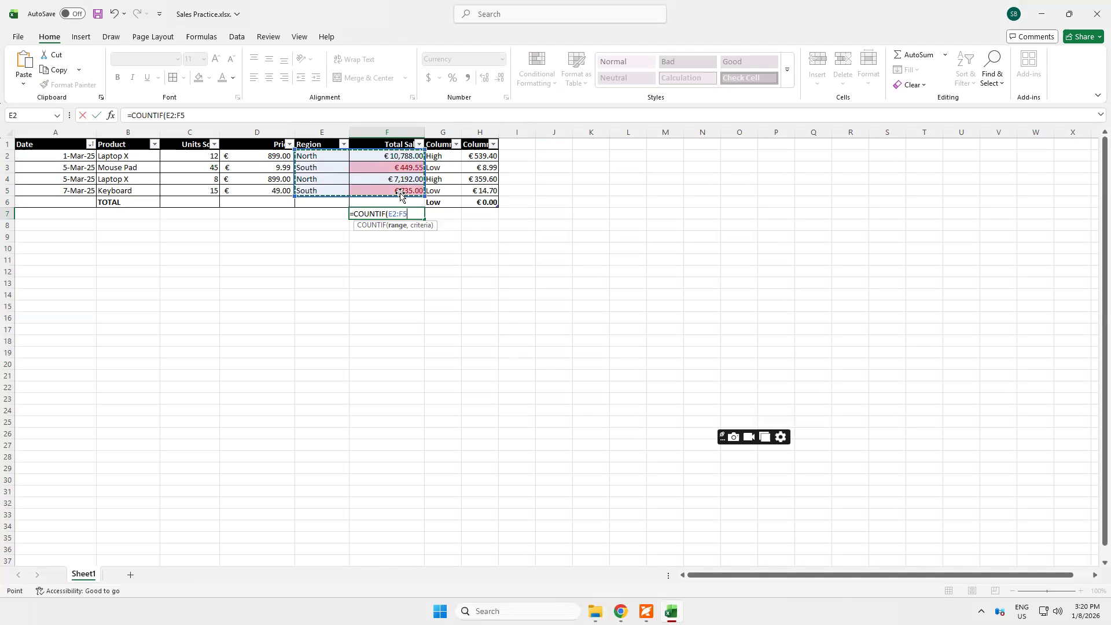
{"action": "type", "text": ","}
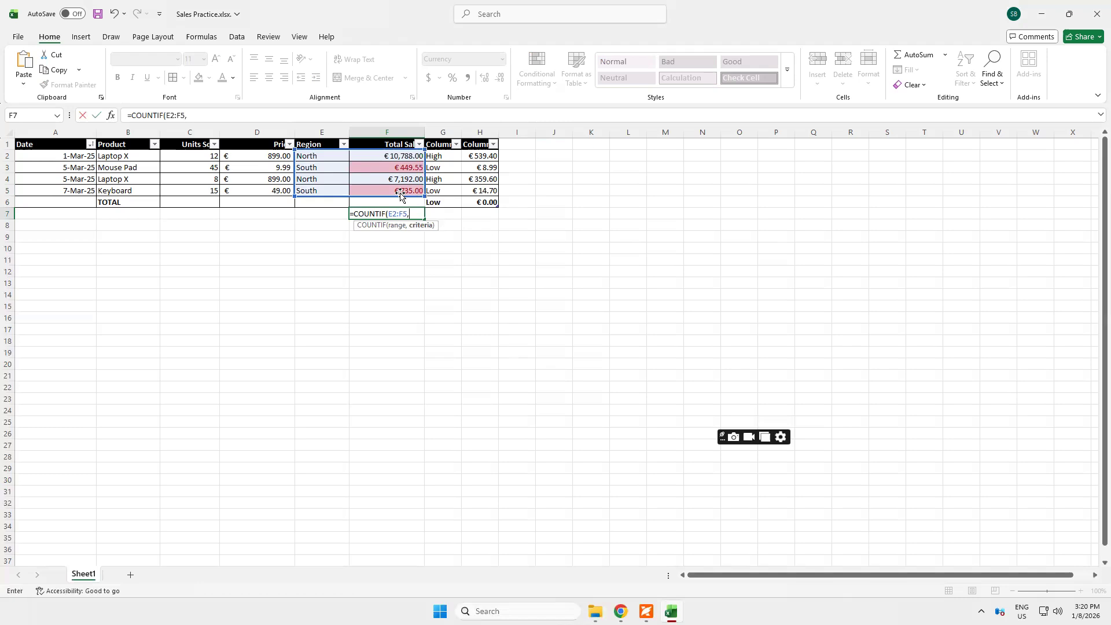
{"action": "type", "text": "\"nORTH\""}
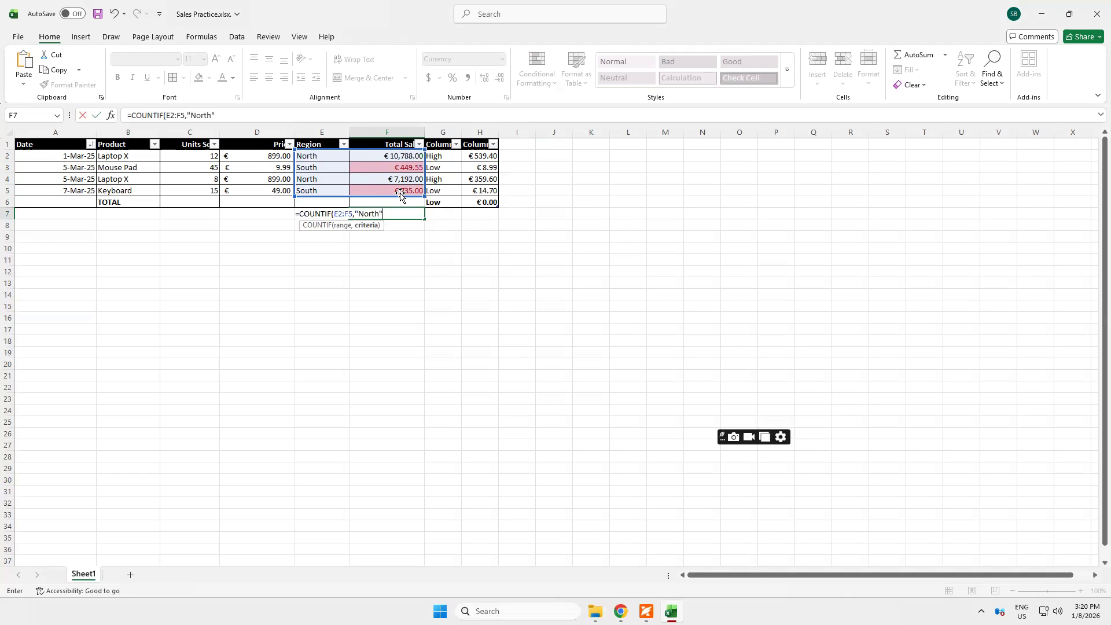
{"action": "type", "text": ")"}
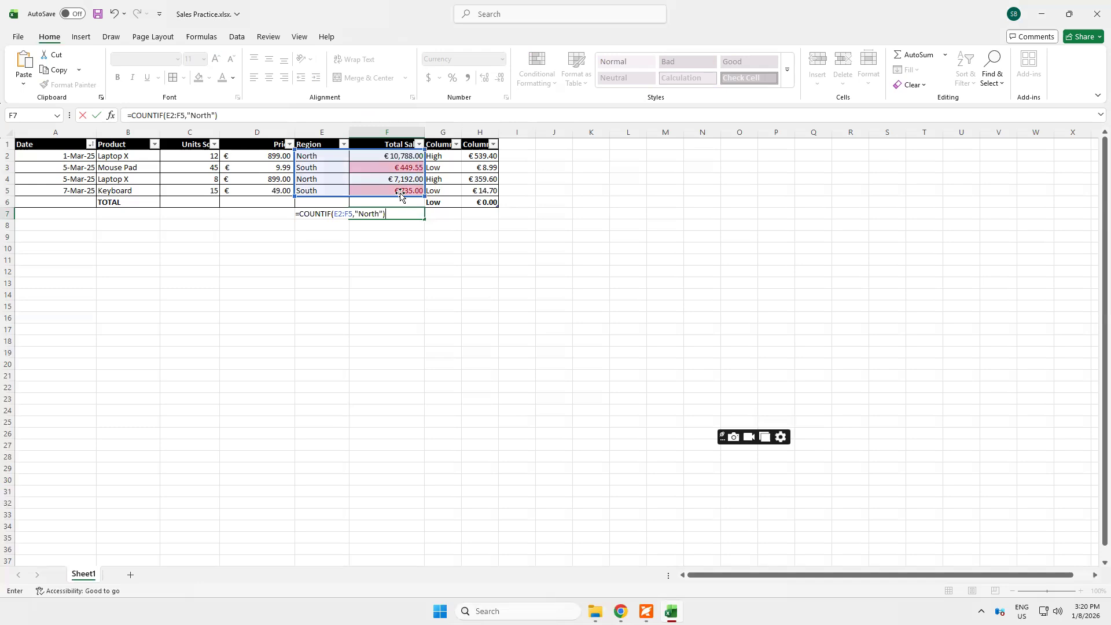
{"action": "key", "text": "Return"}
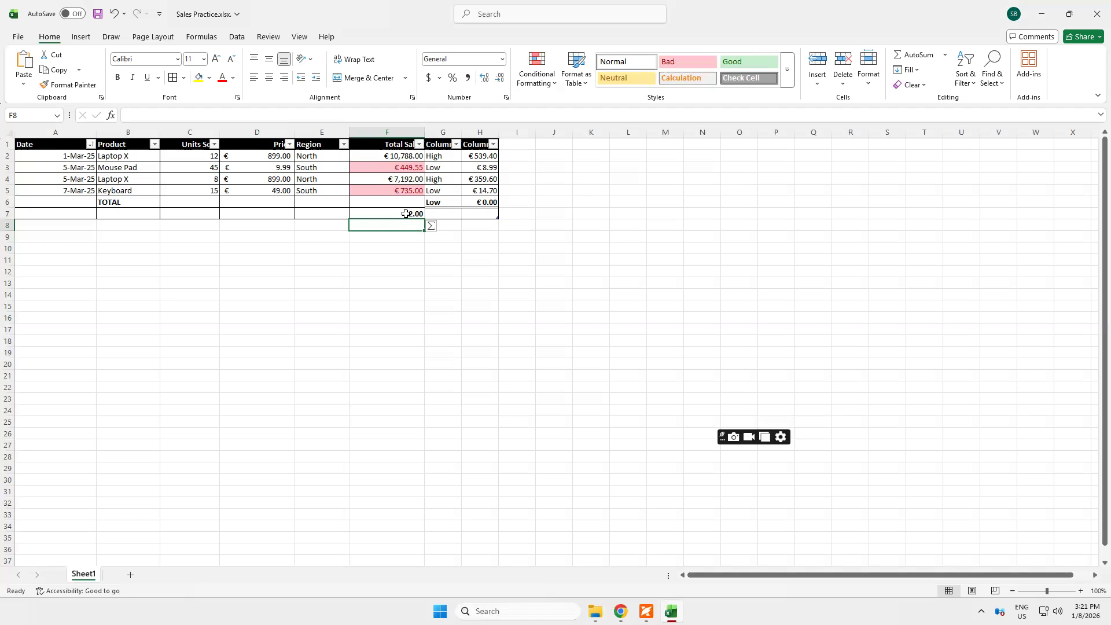
Review the COUNTIF formula in F7 and start a SUMIF formula in its place
{"action": "left_click", "coordinate": [406, 214]}
{"action": "double_click", "coordinate": [406, 214]}
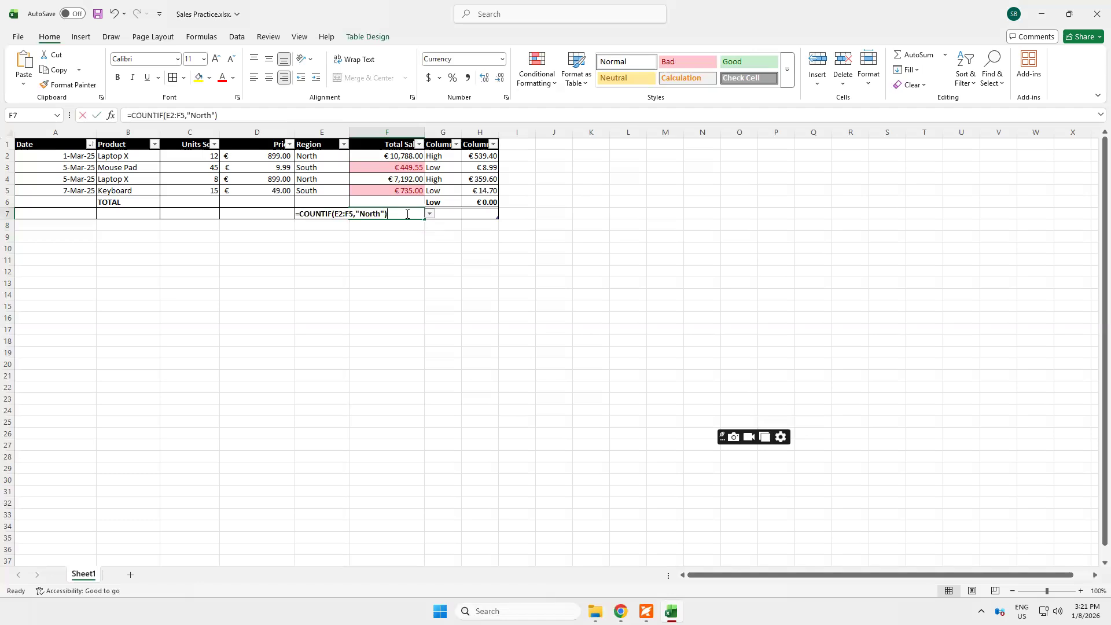
{"action": "key", "text": "Escape"}
{"action": "type", "text": "="}
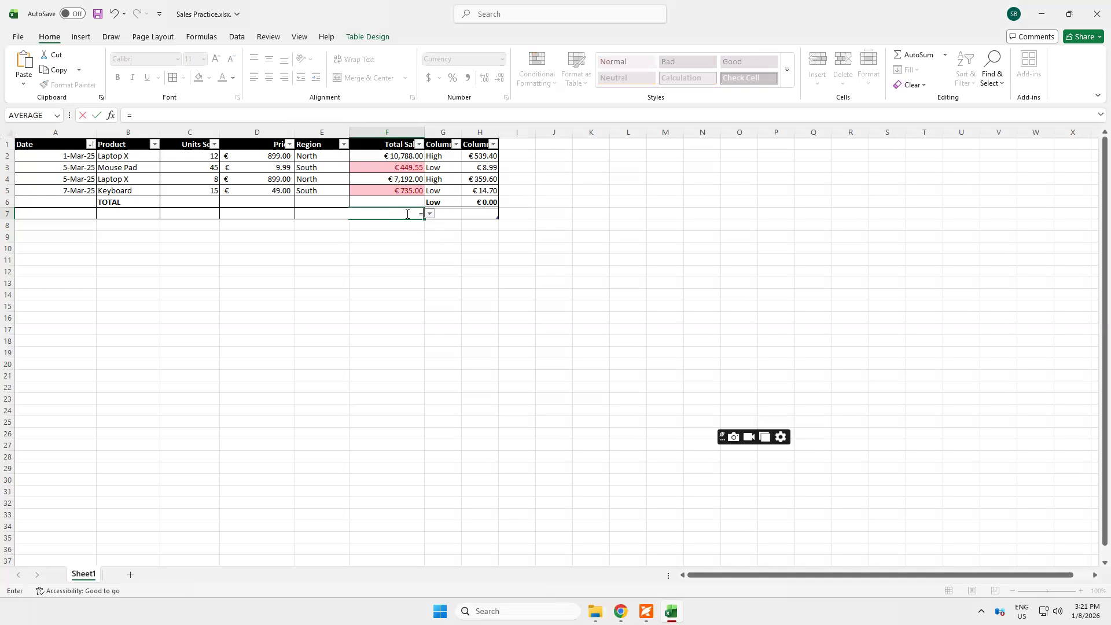
{"action": "type", "text": "sum"}
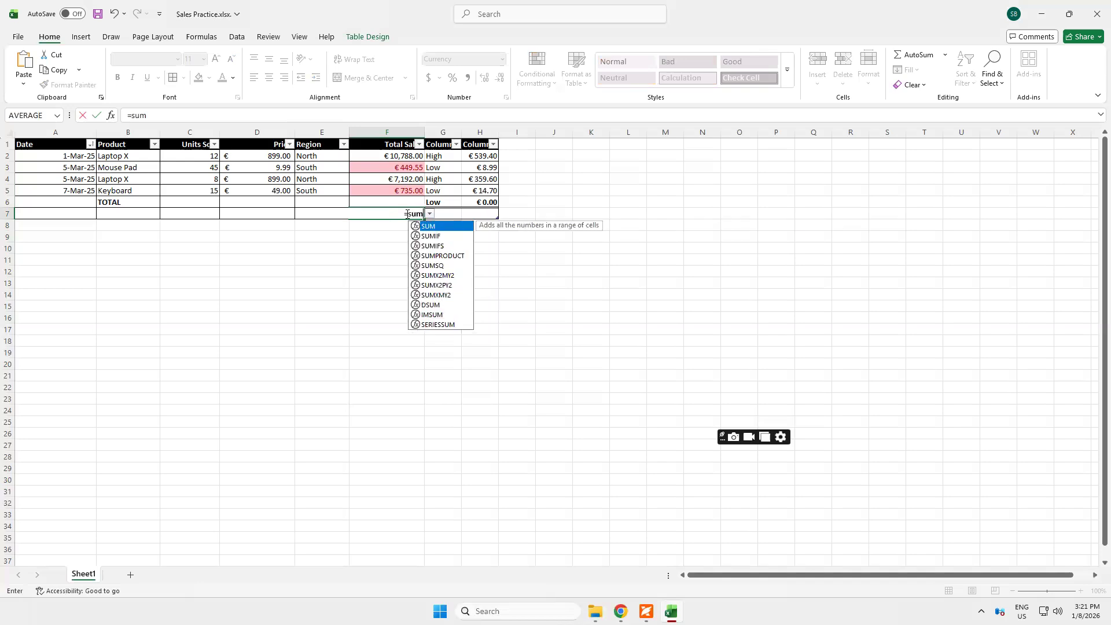
{"action": "type", "text": "if"}
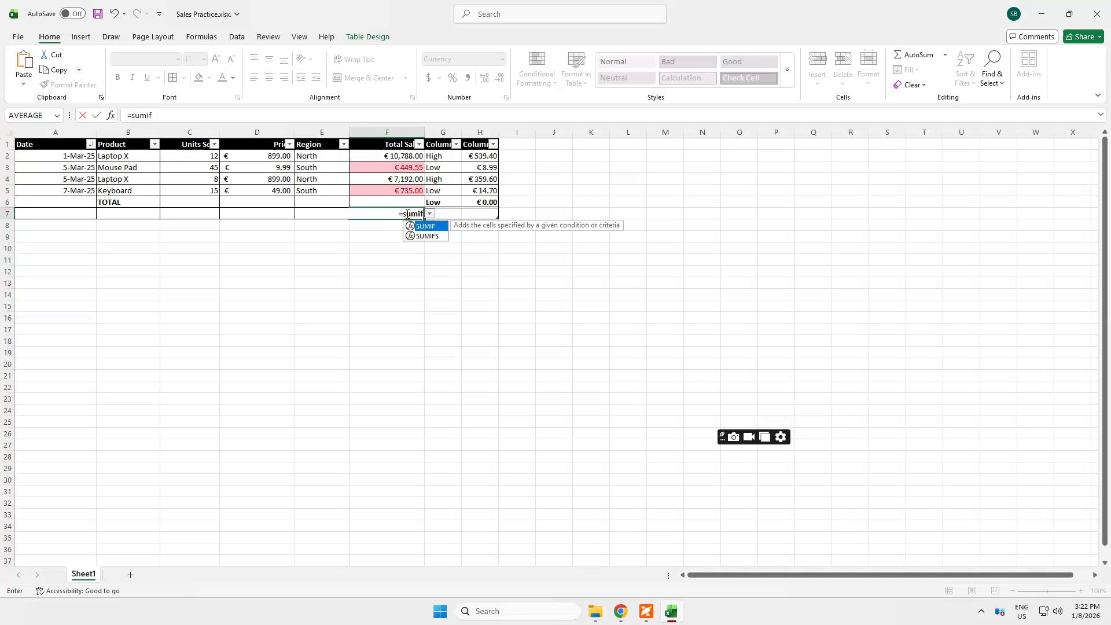
{"action": "type", "text": "("}
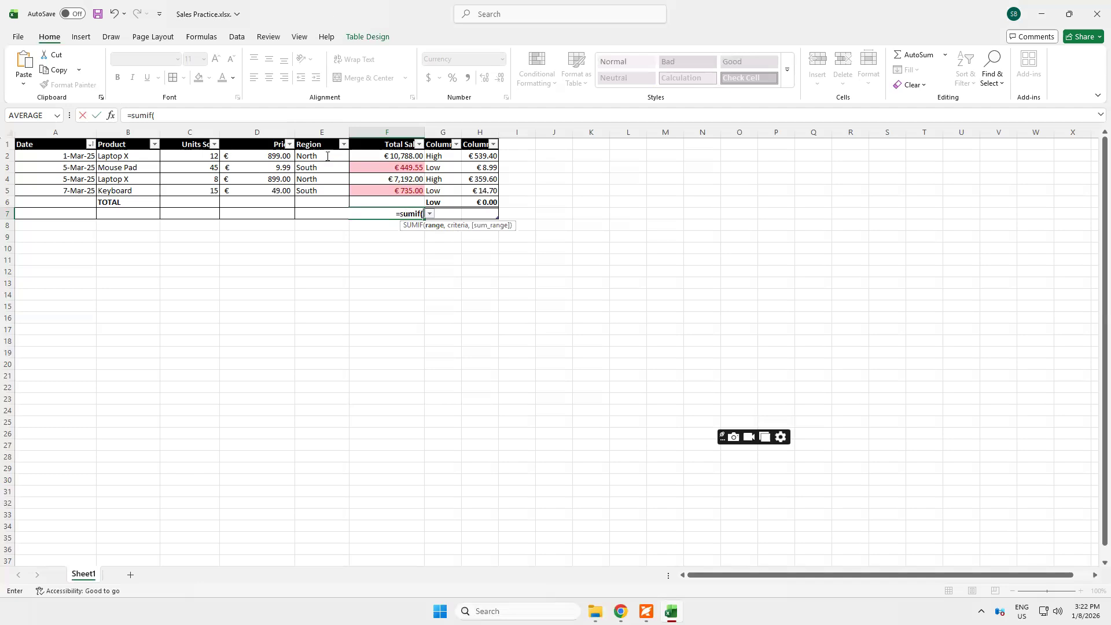
Complete the F7 SUMIF formula with the range E2:F5 and the criterion "North"
{"action": "left_click_drag", "start_coordinate": [307, 156], "coordinate": [375, 198]}
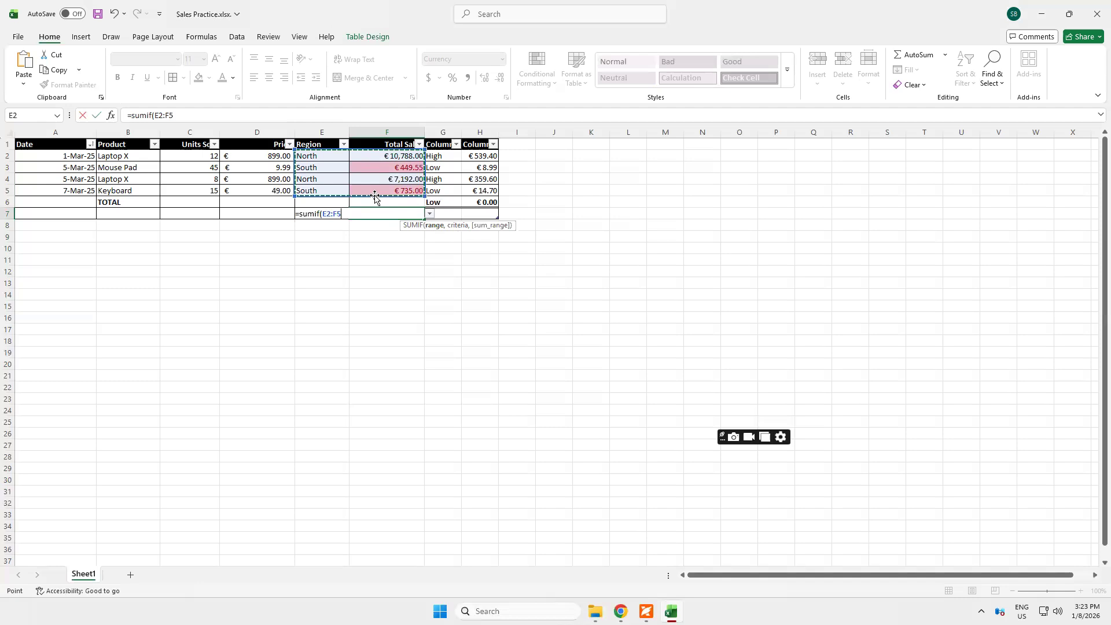
{"action": "type", "text": ","}
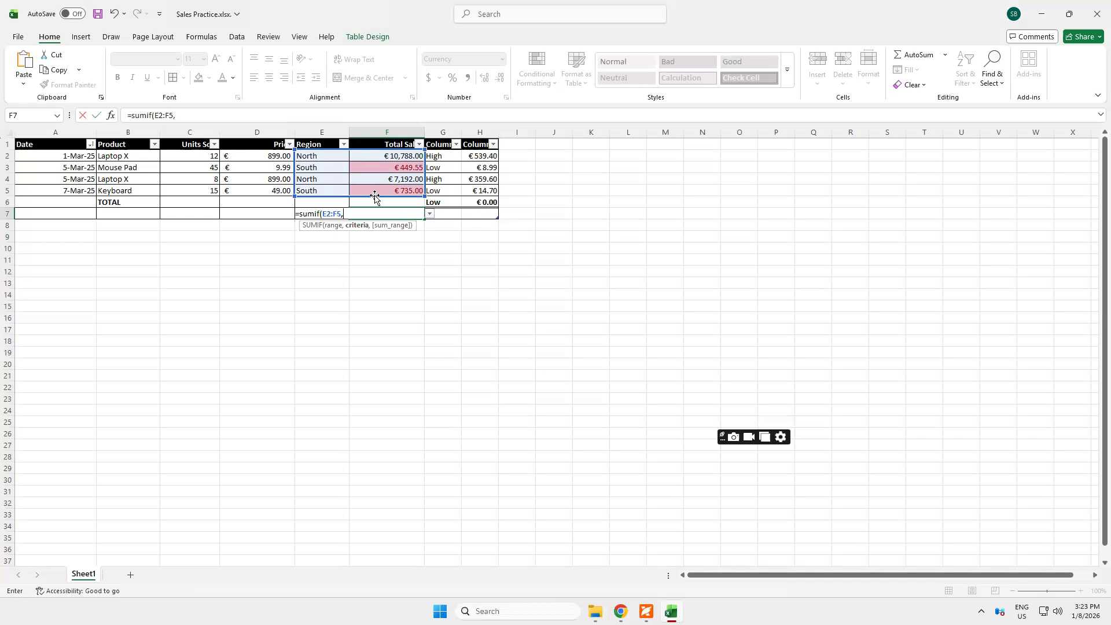
{"action": "type", "text": "\"North\""}
{"action": "type", "text": ")"}
{"action": "key", "text": "Return"}
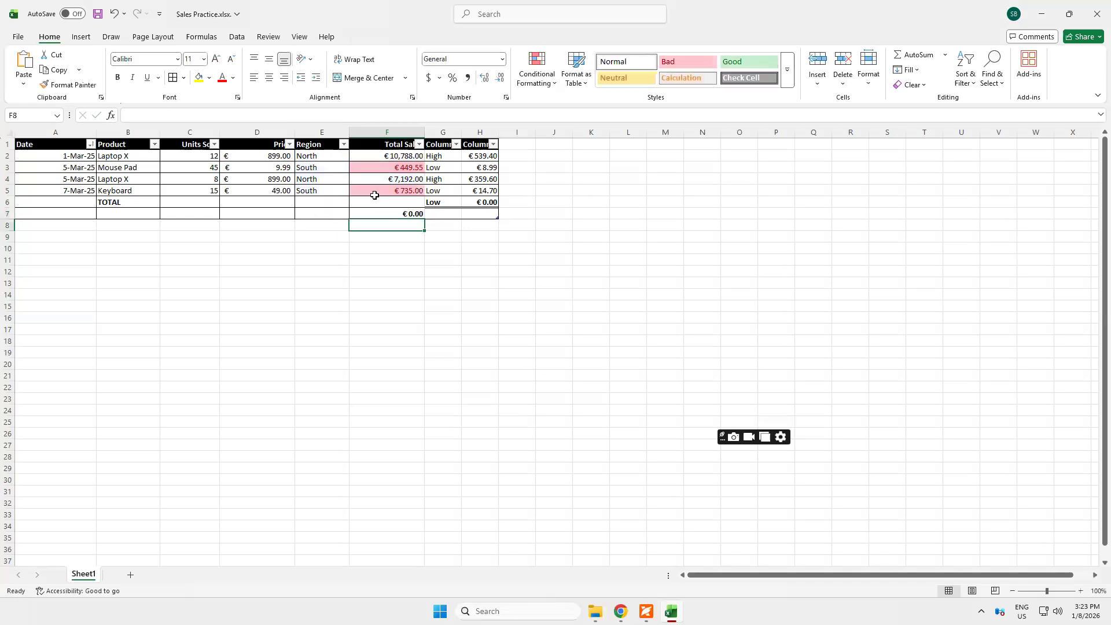
Add F2:F5 as the sum range of the SUMIF formula in F7, and review the formula
{"action": "key", "text": "Up"}
{"action": "left_click", "coordinate": [375, 197]}
{"action": "key", "text": "Down"}
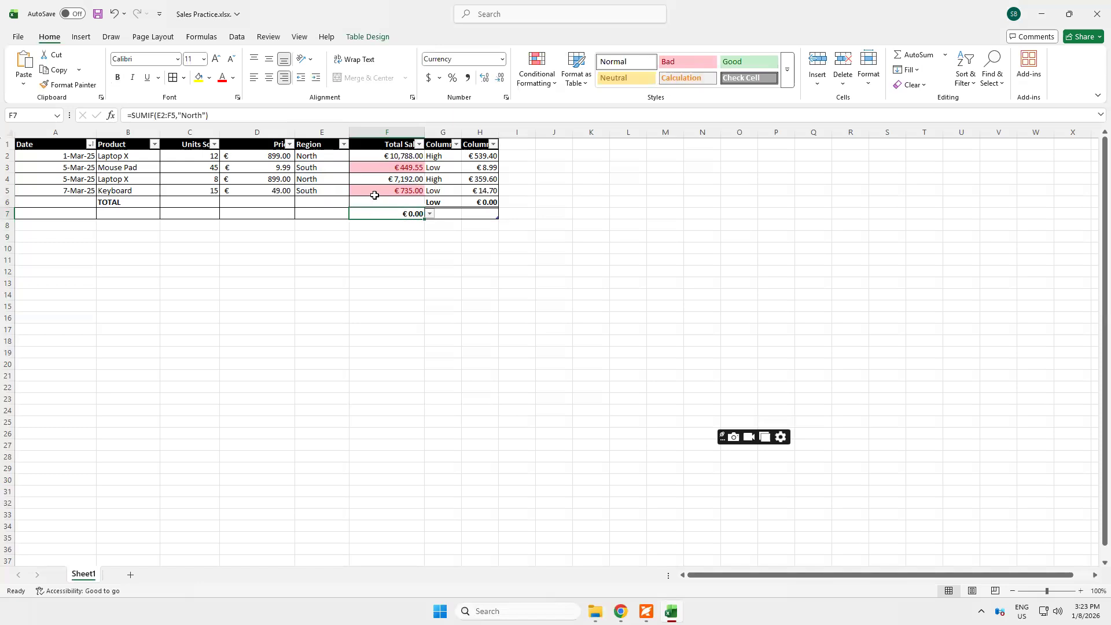
{"action": "left_click", "coordinate": [206, 116]}
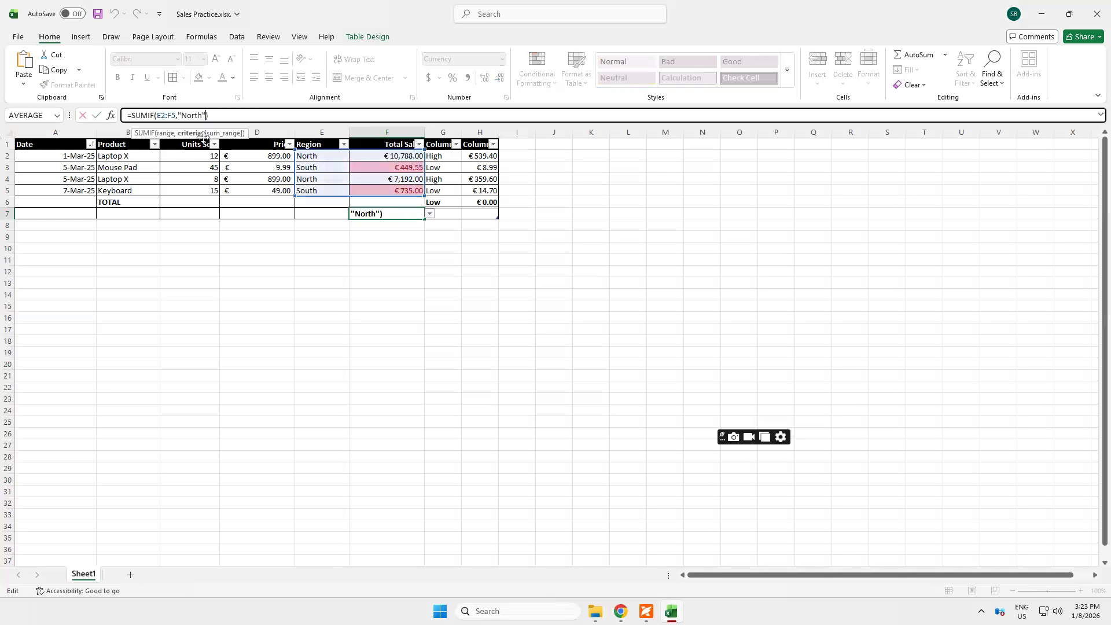
{"action": "type", "text": ","}
{"action": "left_click_drag", "start_coordinate": [376, 156], "coordinate": [383, 190]}
{"action": "type", "text": ")"}
{"action": "key", "text": "Return"}
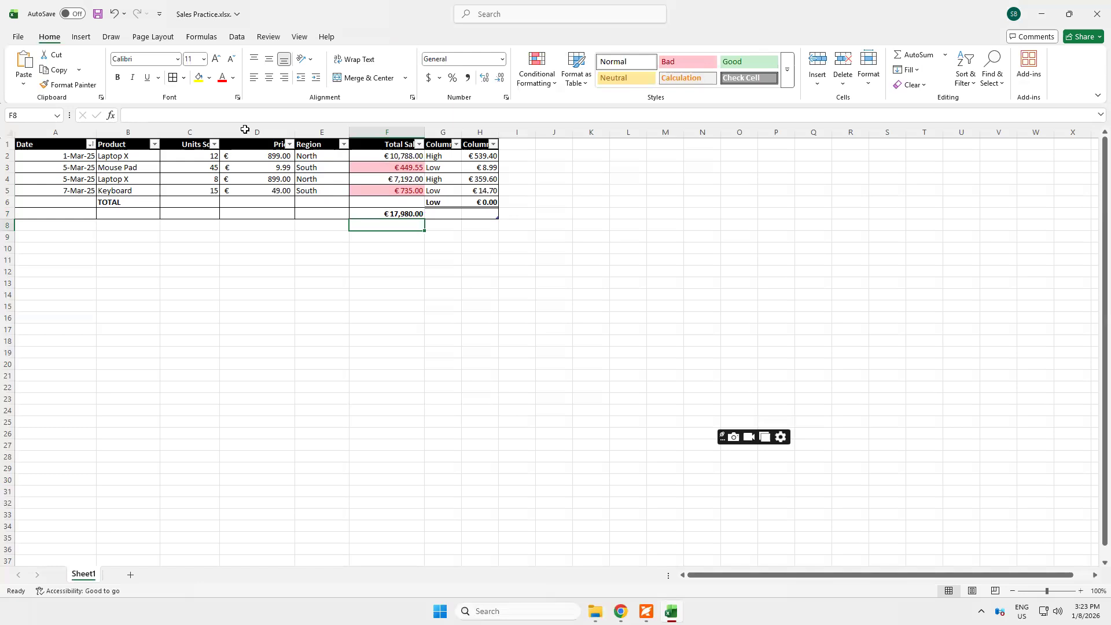
{"action": "left_click", "coordinate": [386, 211]}
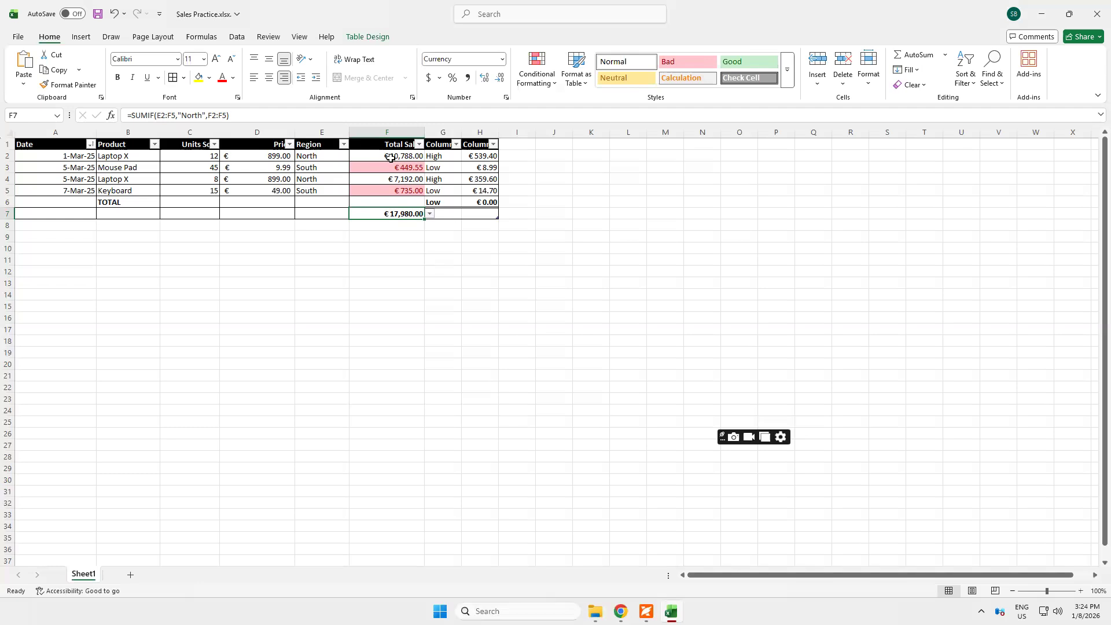
Enter a check formula in I4 that adds the two North sales, F2 and the Total Sales in row 4
{"action": "left_click", "coordinate": [527, 178]}
{"action": "type", "text": "="}
{"action": "left_click", "coordinate": [410, 157]}
{"action": "type", "text": "+"}
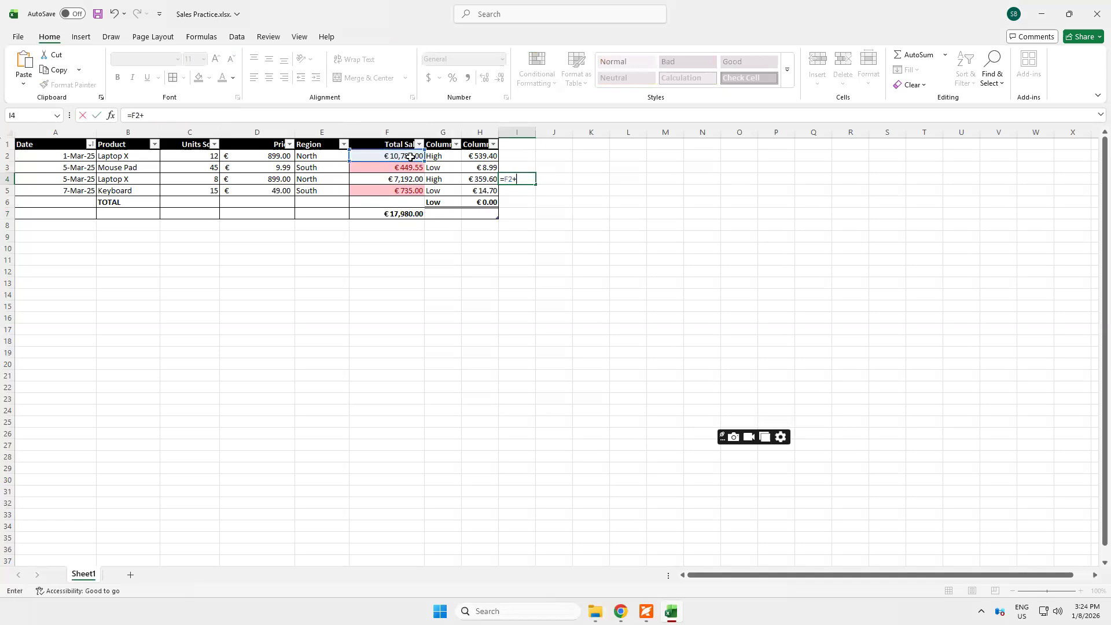
{"action": "left_click", "coordinate": [392, 179]}
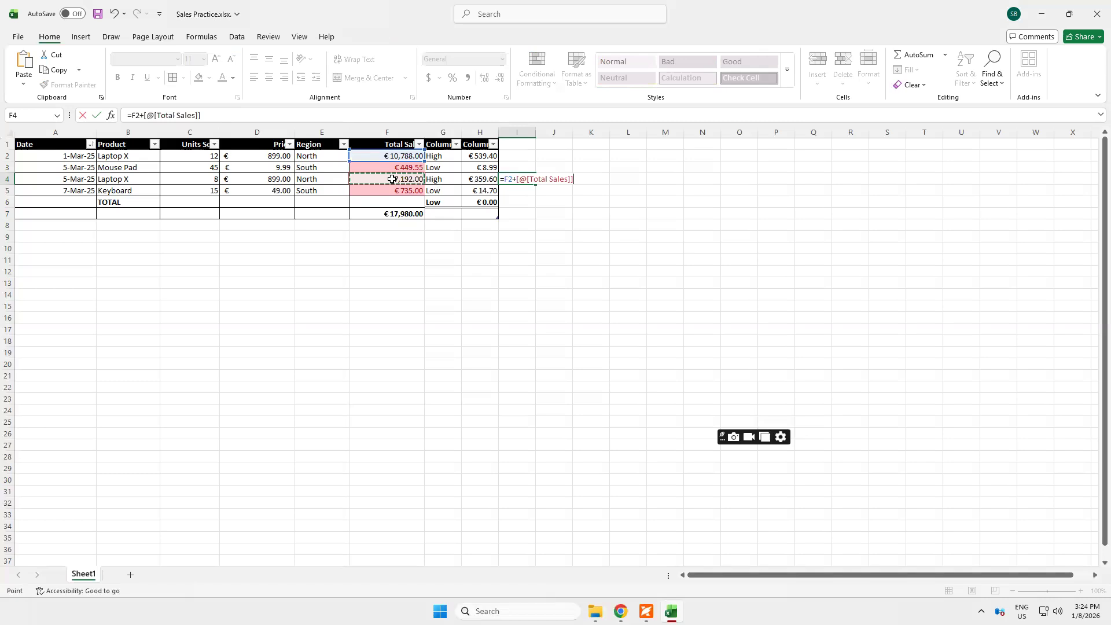
{"action": "key", "text": "Return"}
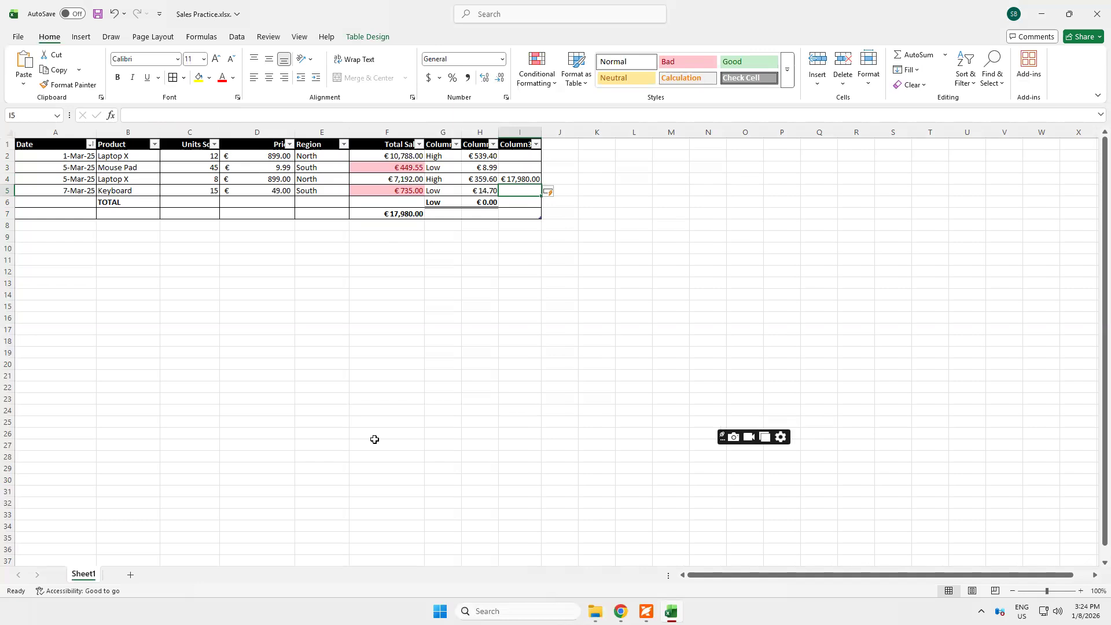
{"action": "type", "text": "="}
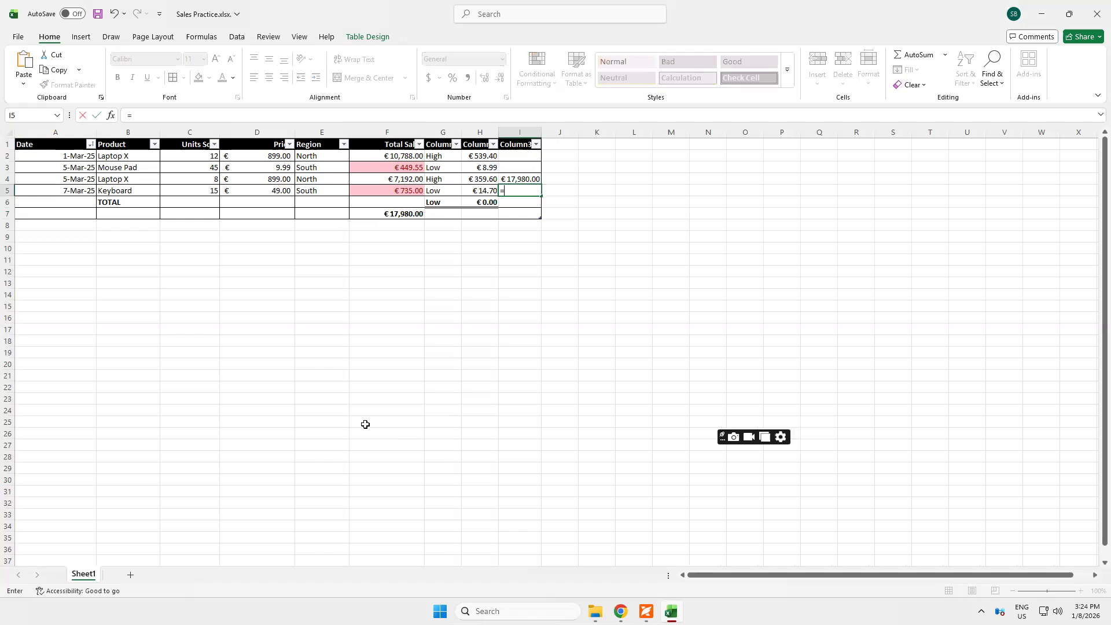
{"action": "left_click", "coordinate": [395, 156]}
{"action": "type", "text": "+"}
{"action": "left_click", "coordinate": [393, 177]}
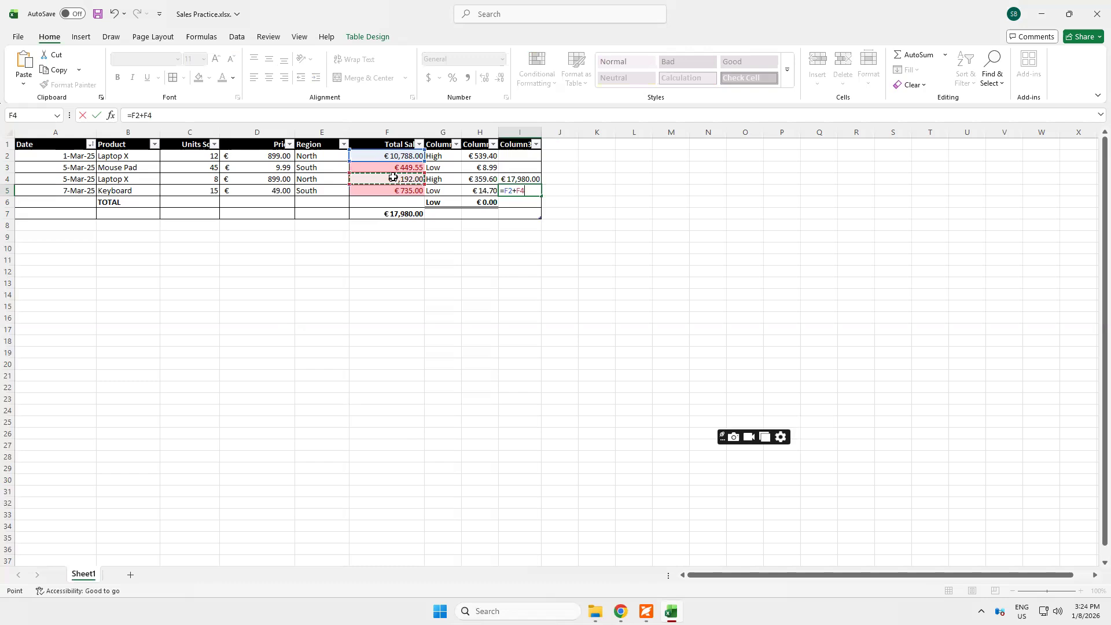
{"action": "key", "text": "BackSpace"}
{"action": "key", "text": "BackSpace"}
{"action": "key", "text": "BackSpace"}
{"action": "key", "text": "BackSpace"}
{"action": "key", "text": "BackSpace"}
{"action": "key", "text": "BackSpace"}
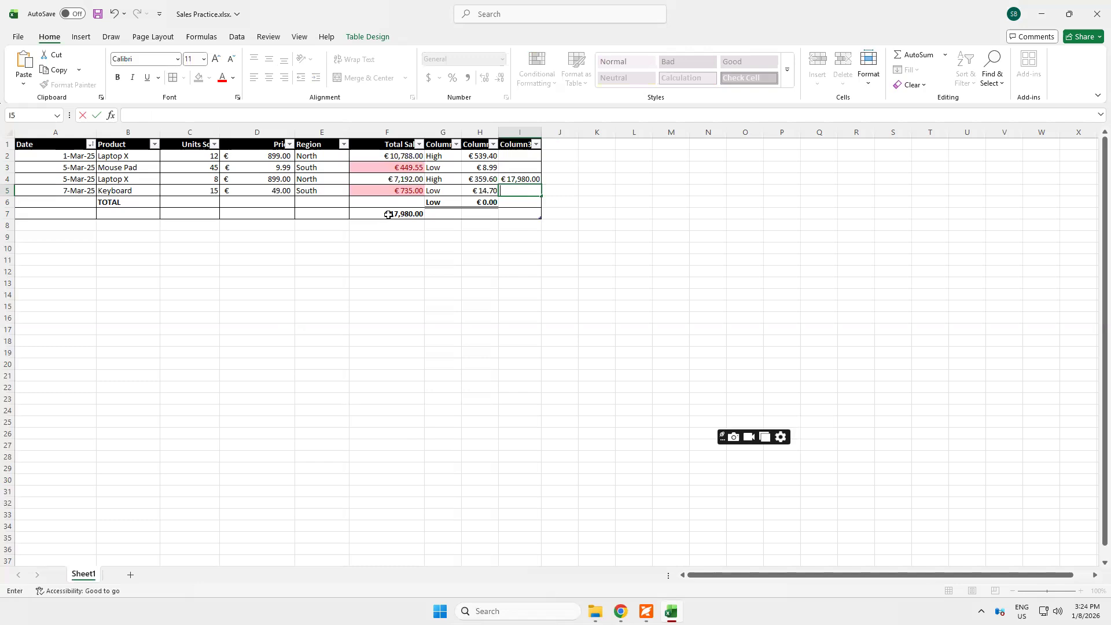
Clear the SUMIF formula from F7 and start an AVERAGEIF formula in its place
{"action": "left_click", "coordinate": [388, 215]}
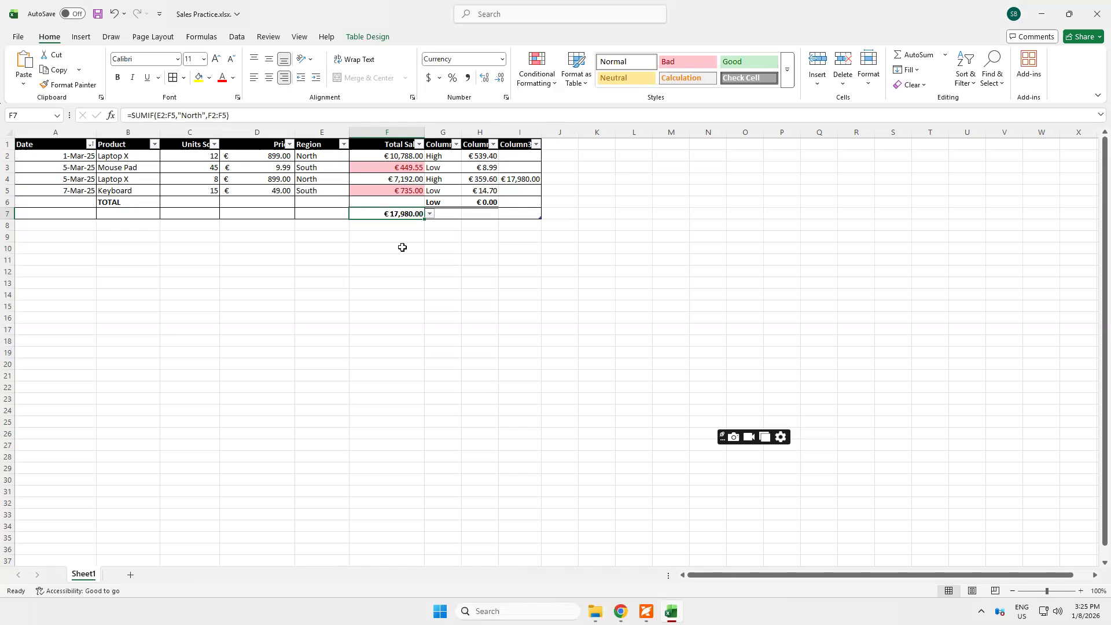
{"action": "key", "text": "Delete"}
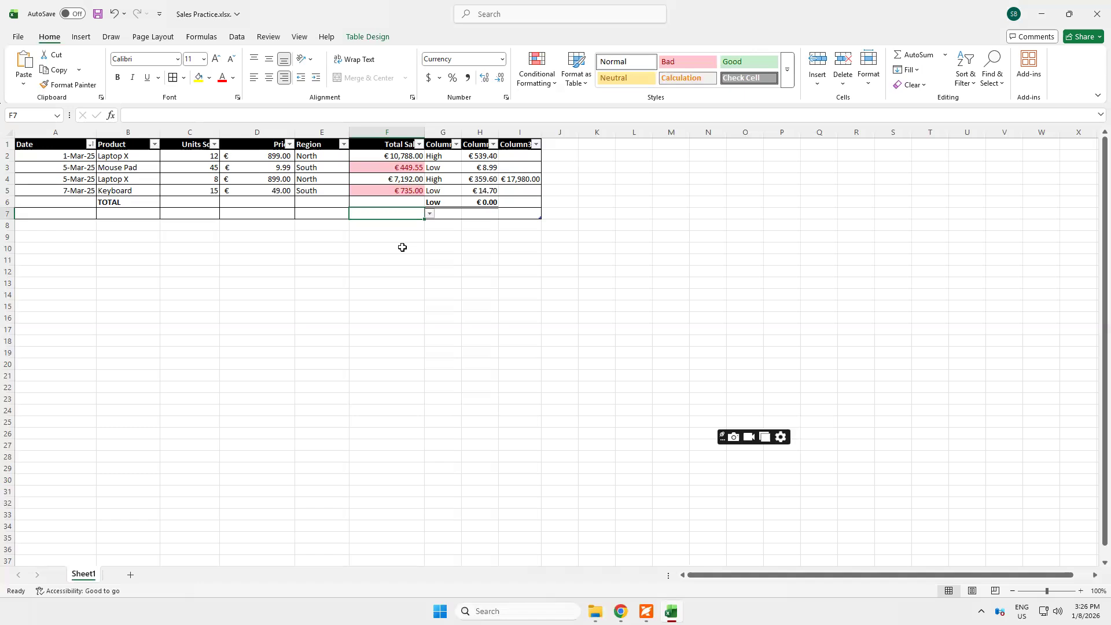
{"action": "type", "text": "="}
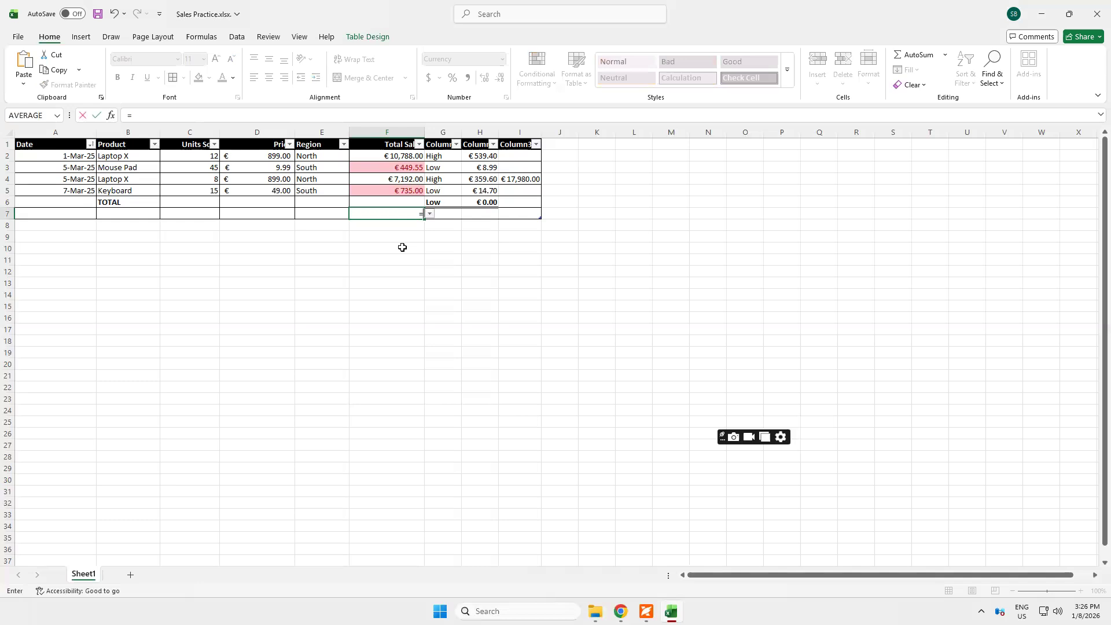
{"action": "type", "text": "average"}
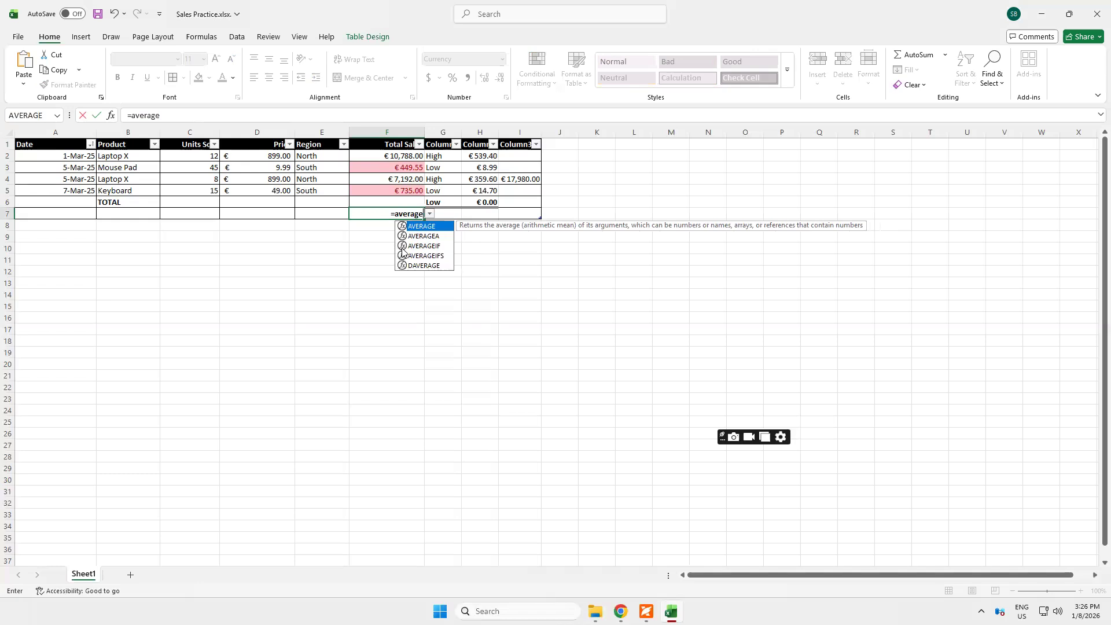
{"action": "type", "text": "i"}
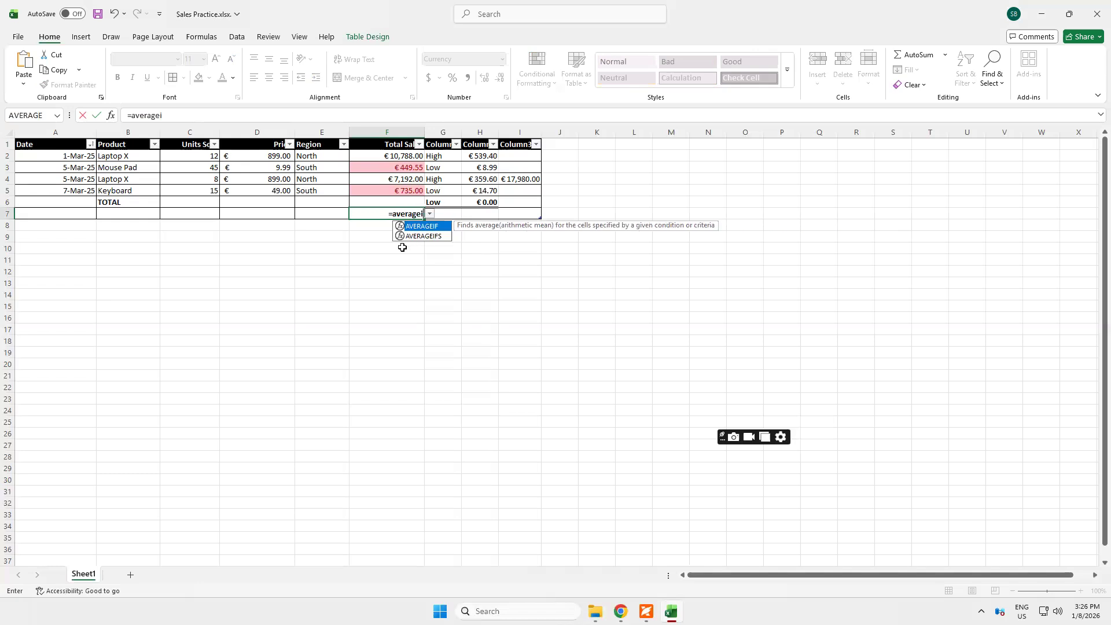
{"action": "type", "text": "f"}
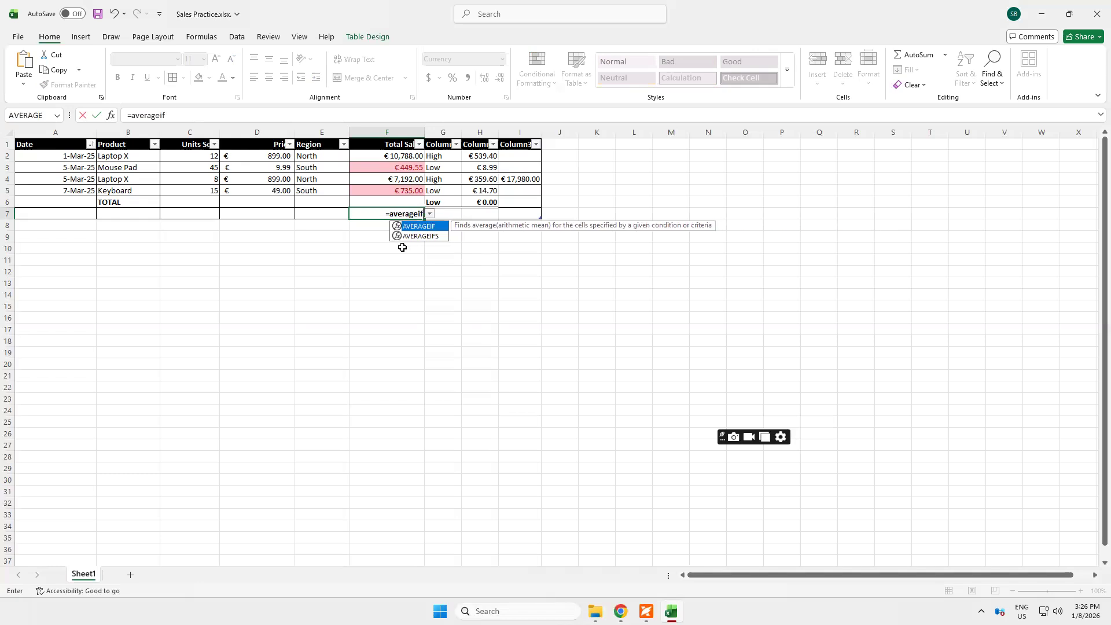
{"action": "type", "text": "("}
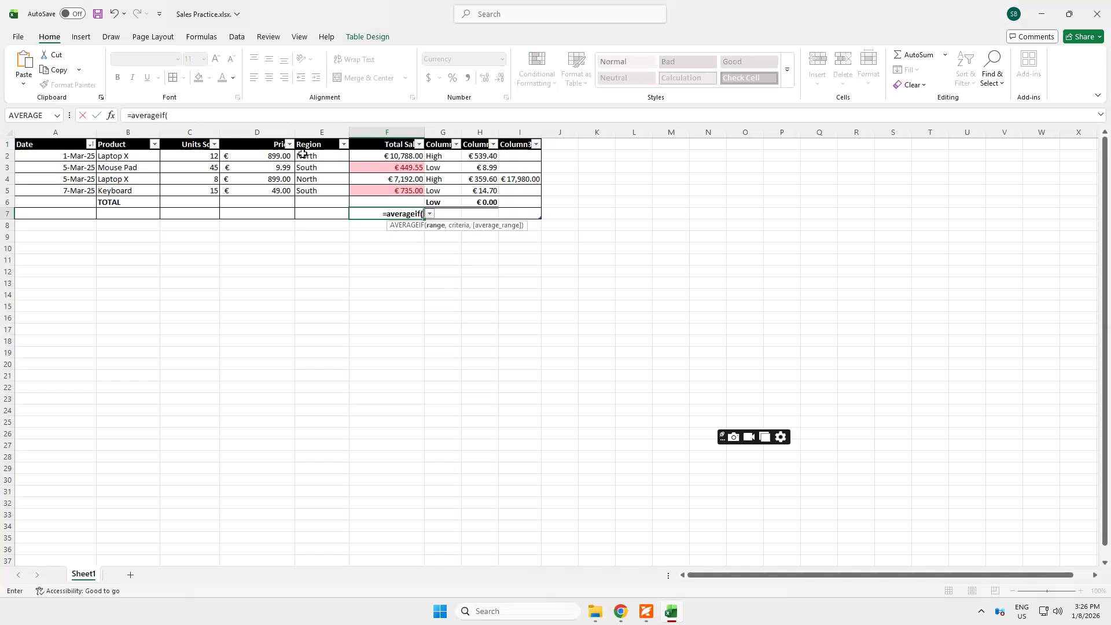
Enter the range E2:F5 and the criterion "North" in the F7 AVERAGEIF formula
{"action": "left_click_drag", "start_coordinate": [305, 153], "coordinate": [402, 192]}
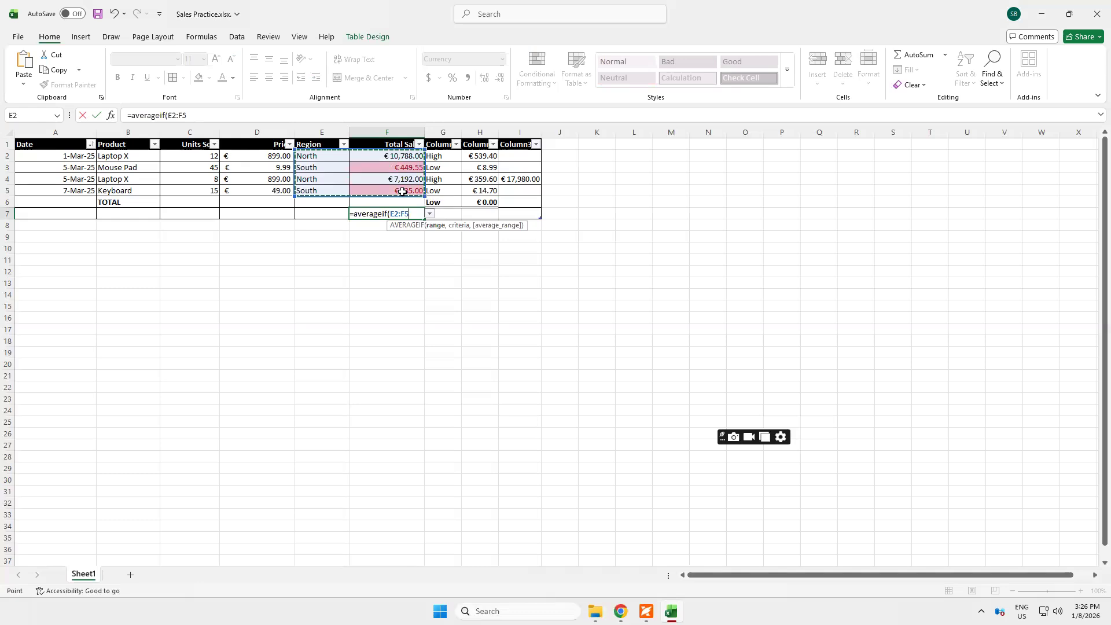
{"action": "type", "text": ",\"No"}
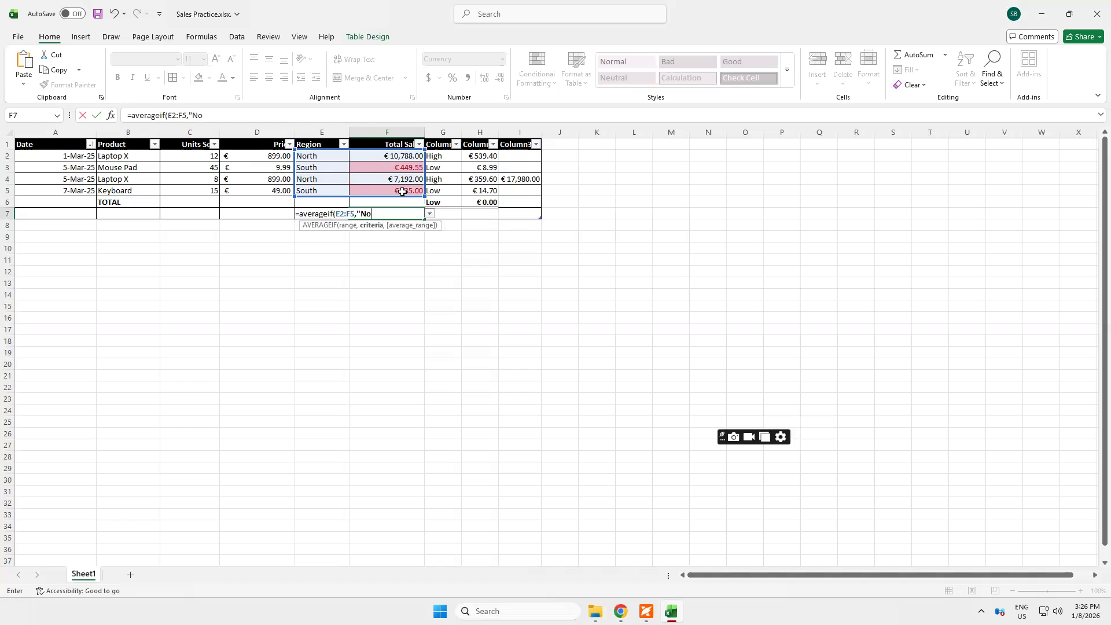
{"action": "type", "text": "rth\""}
{"action": "left_click_drag", "start_coordinate": [382, 156], "coordinate": [399, 199]}
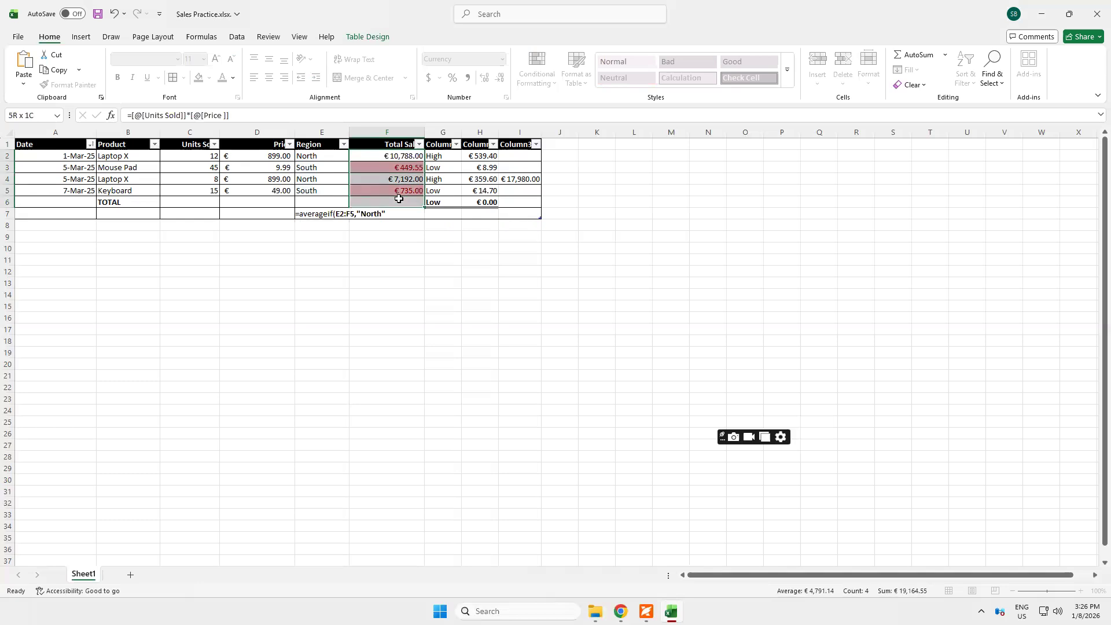
{"action": "left_click_drag", "start_coordinate": [399, 199], "coordinate": [399, 200]}
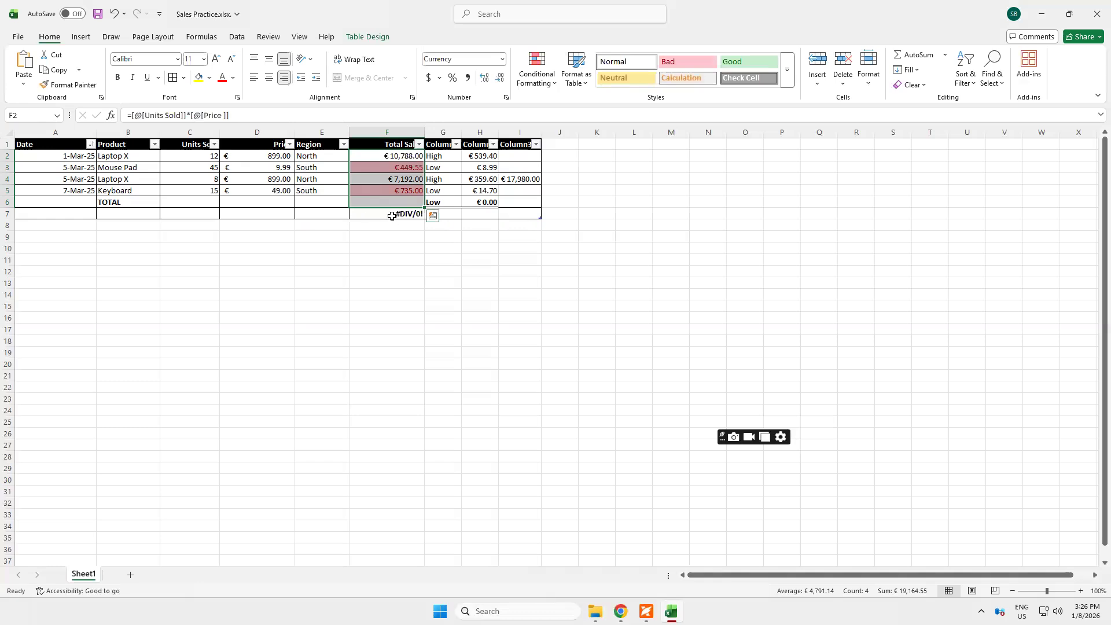
Add F2:F5 as the average range of the AVERAGEIF formula in F7
{"action": "left_click", "coordinate": [392, 216]}
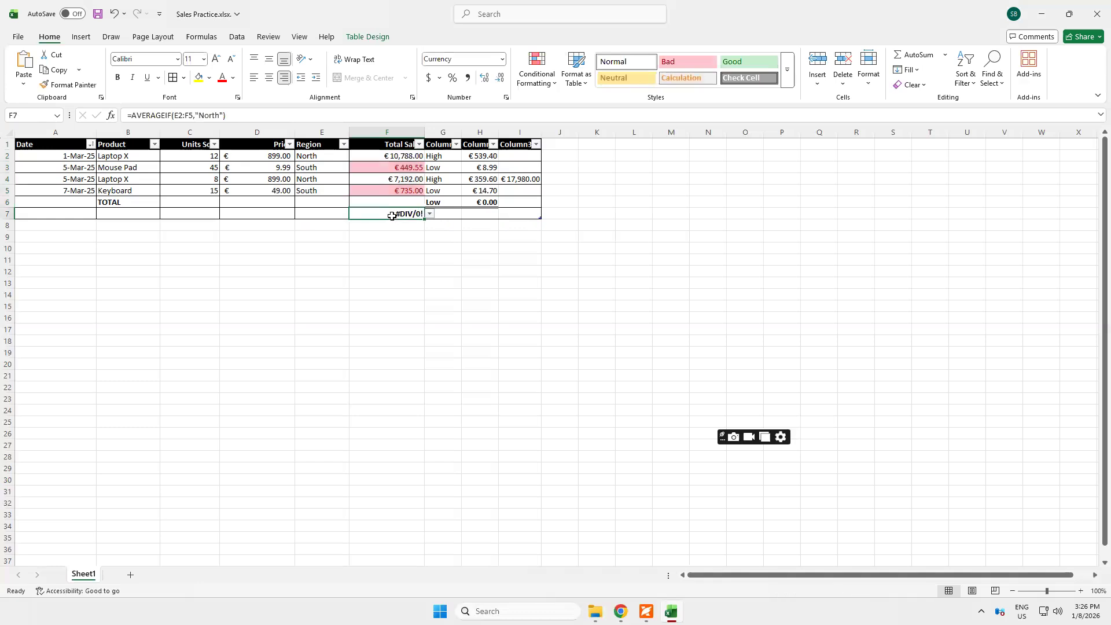
{"action": "left_click", "coordinate": [225, 116]}
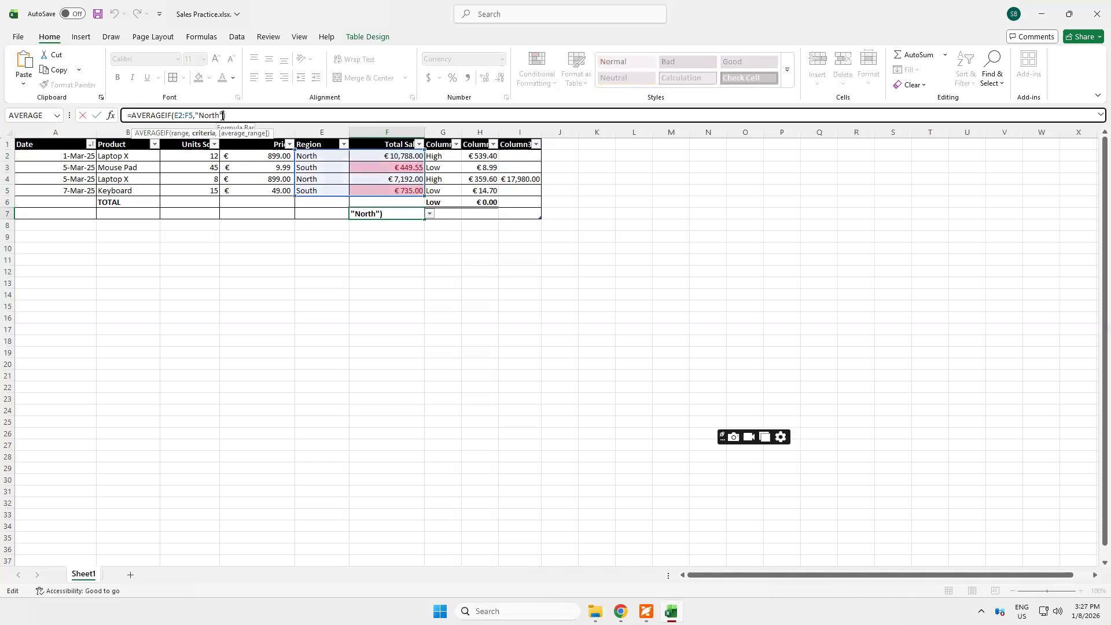
{"action": "type", "text": ","}
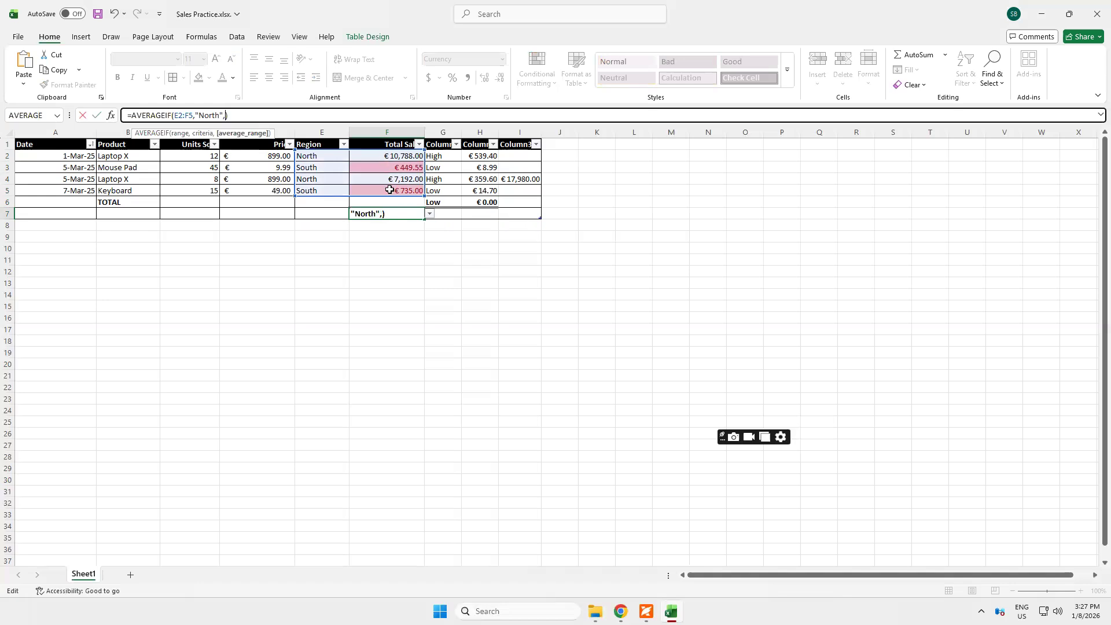
{"action": "left_click_drag", "start_coordinate": [372, 156], "coordinate": [385, 191]}
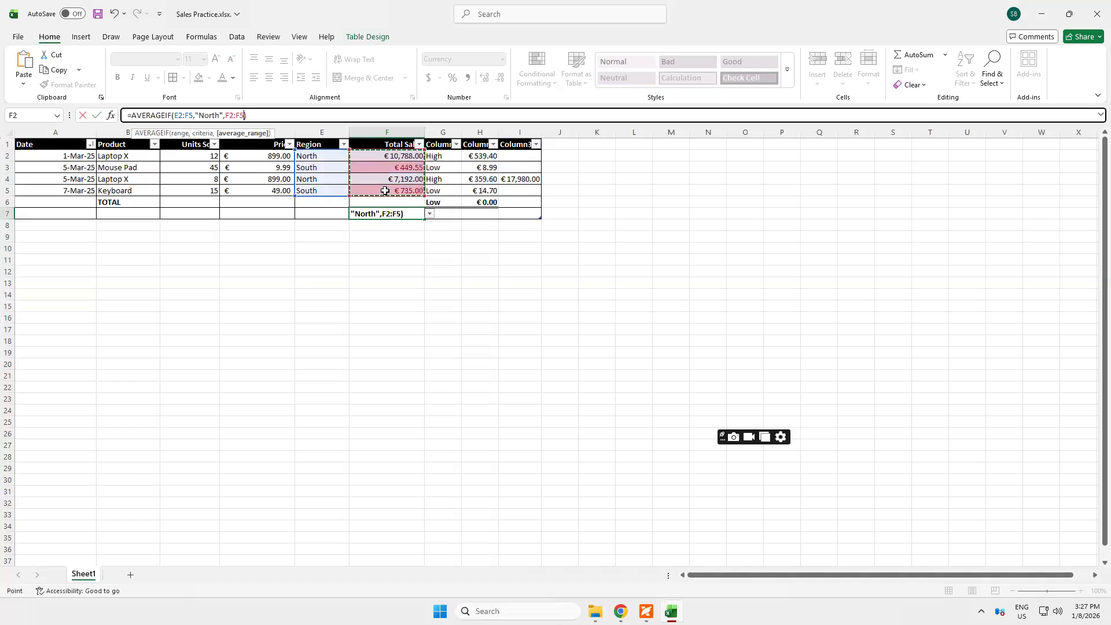
{"action": "key", "text": "Right"}
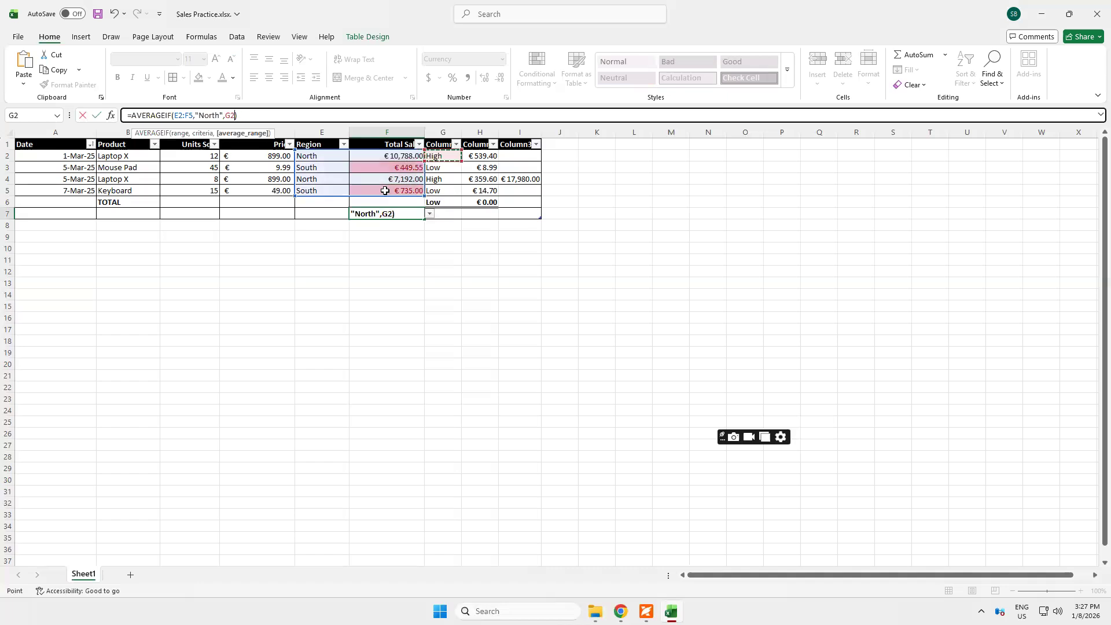
{"action": "left_click_drag", "start_coordinate": [378, 156], "coordinate": [389, 198]}
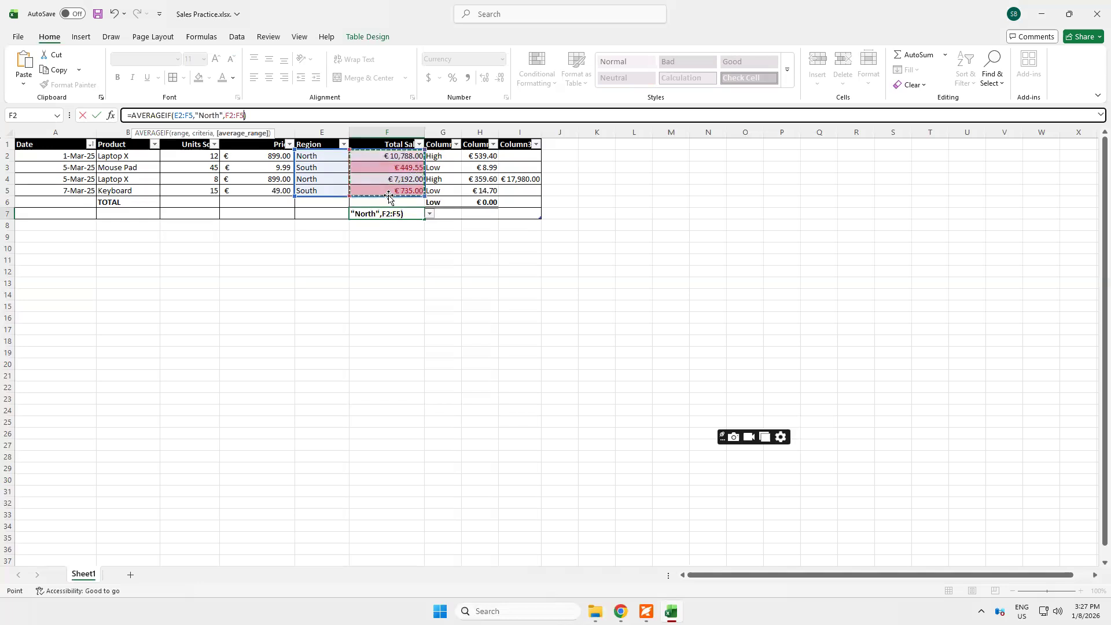
{"action": "key", "text": "Return"}
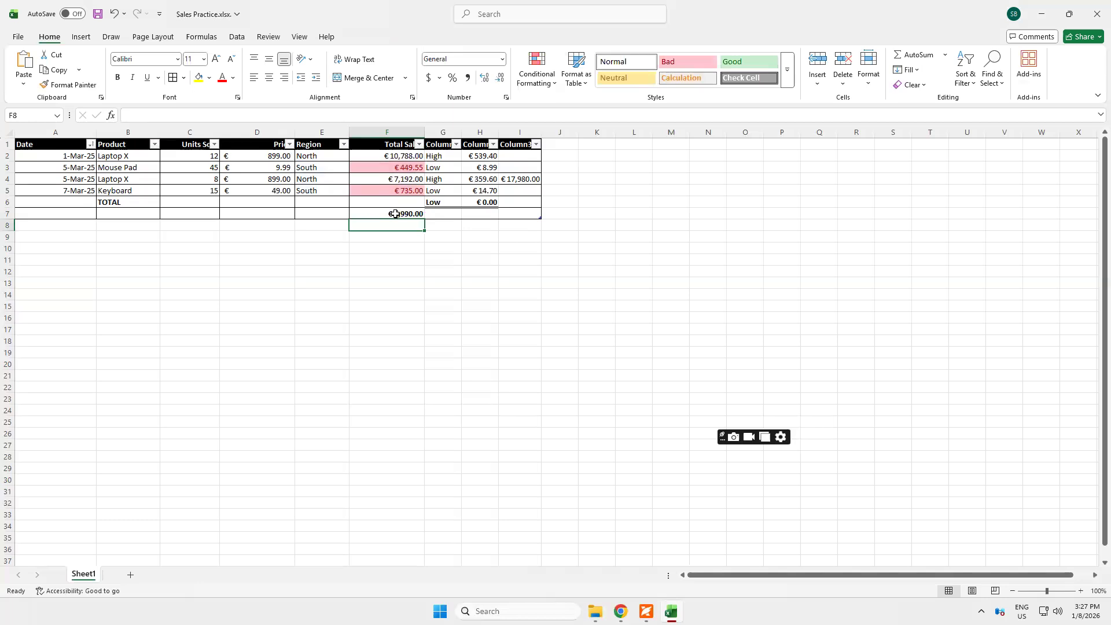
Enter the check formula =F2+F4 in K5 to add the two North sales
{"action": "left_click", "coordinate": [597, 191]}
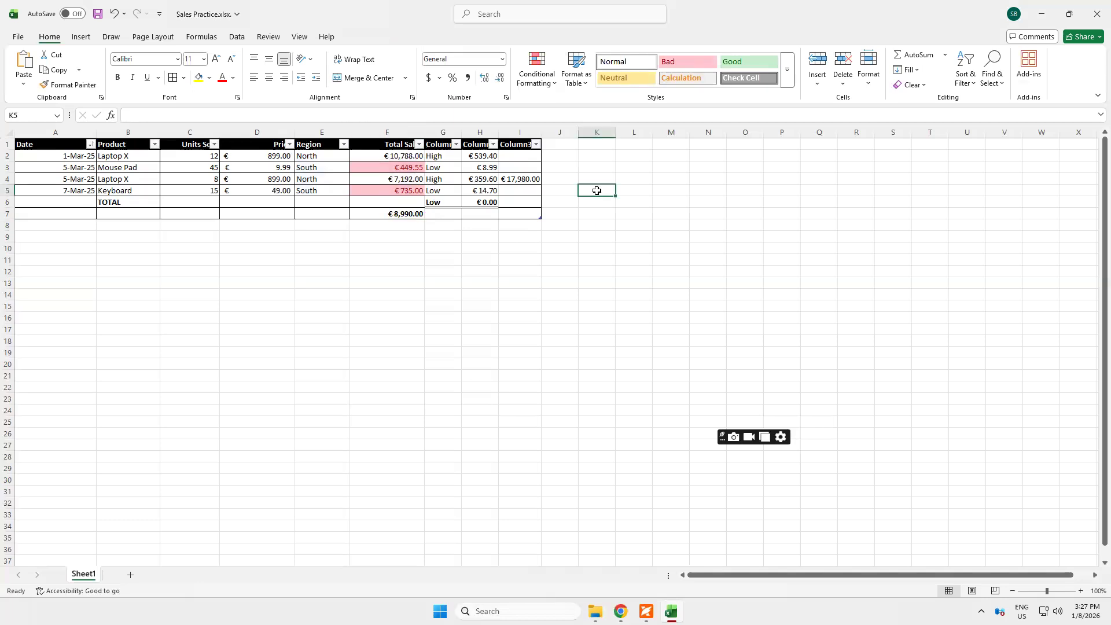
{"action": "left_click", "coordinate": [409, 152]}
{"action": "type", "text": "+"}
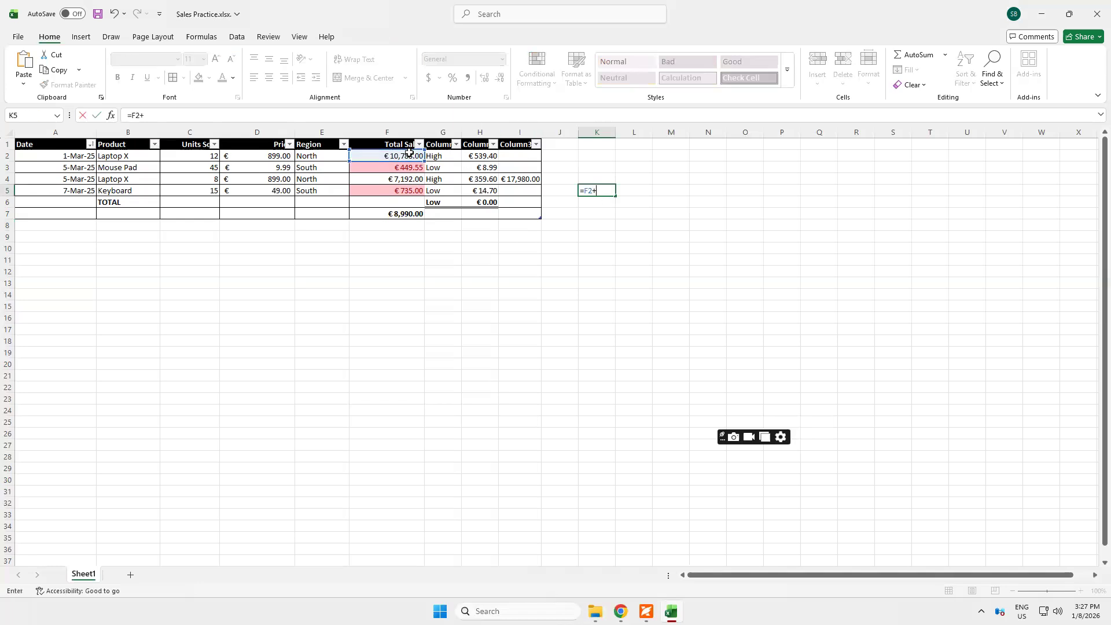
{"action": "left_click", "coordinate": [399, 179]}
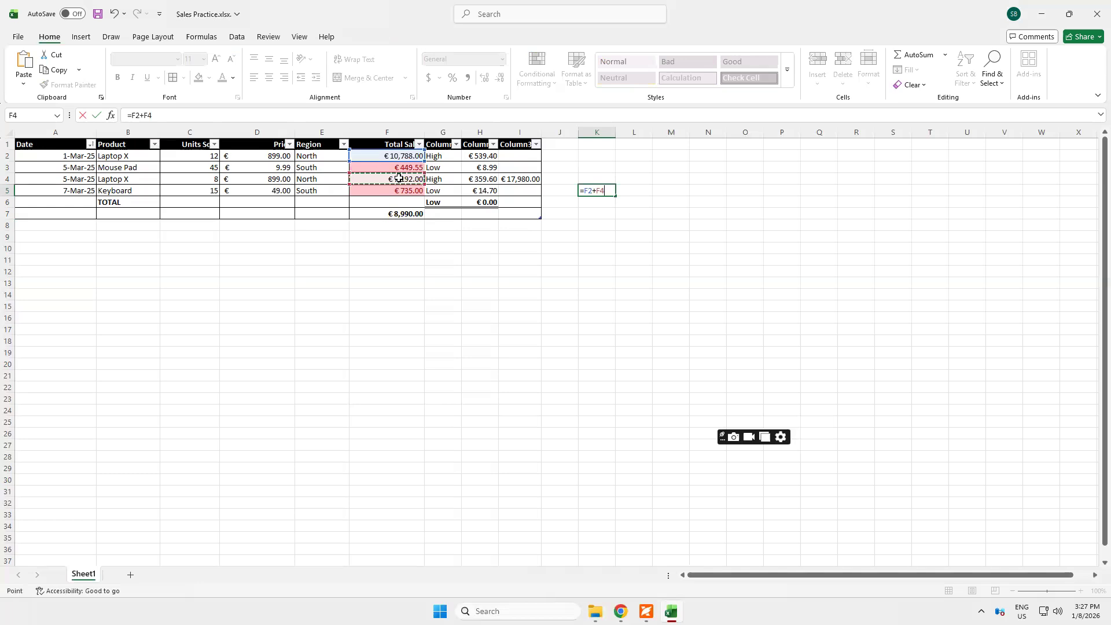
{"action": "key", "text": "Return"}
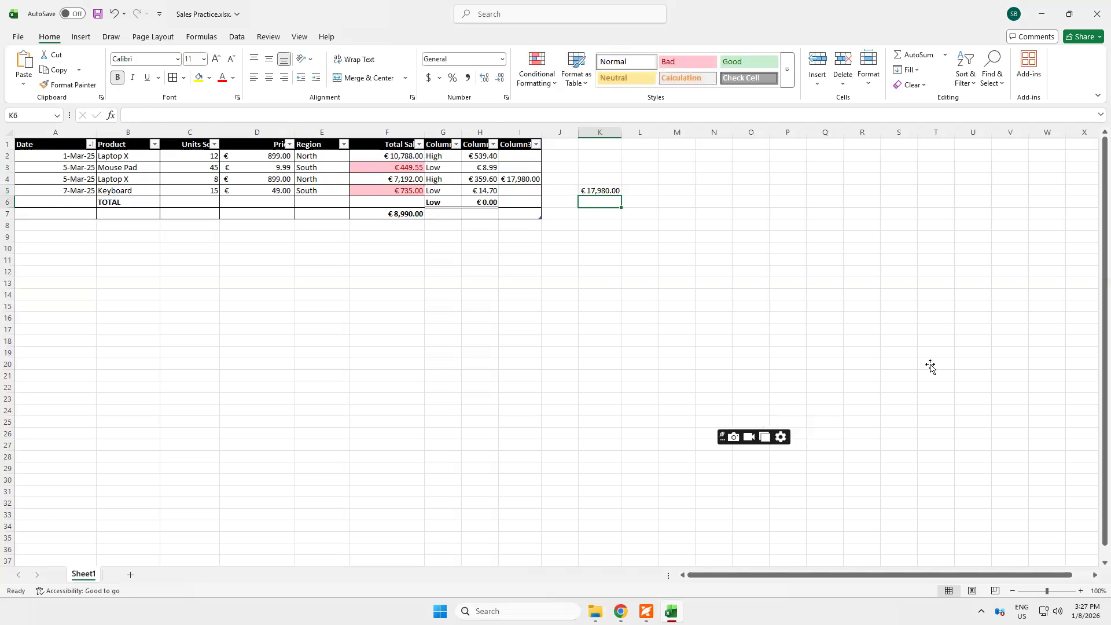
Enter =K5/2 in K6 to average the two North sales, and review the AVERAGEIF formula in F7
{"action": "type", "text": "="}
{"action": "key", "text": "Up"}
{"action": "type", "text": "/2"}
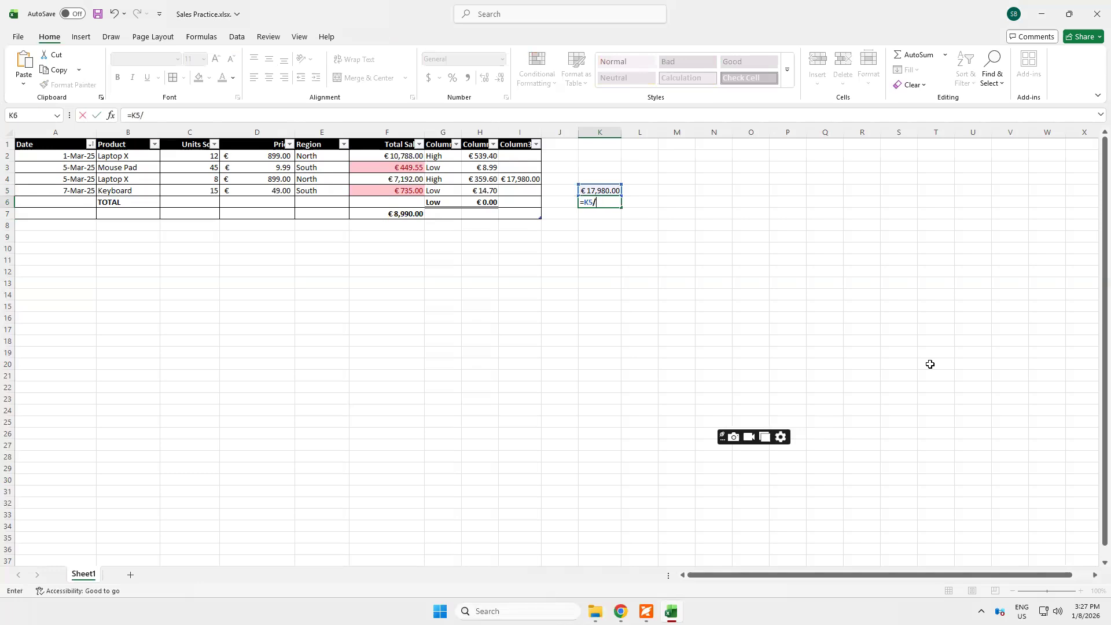
{"action": "key", "text": "Return"}
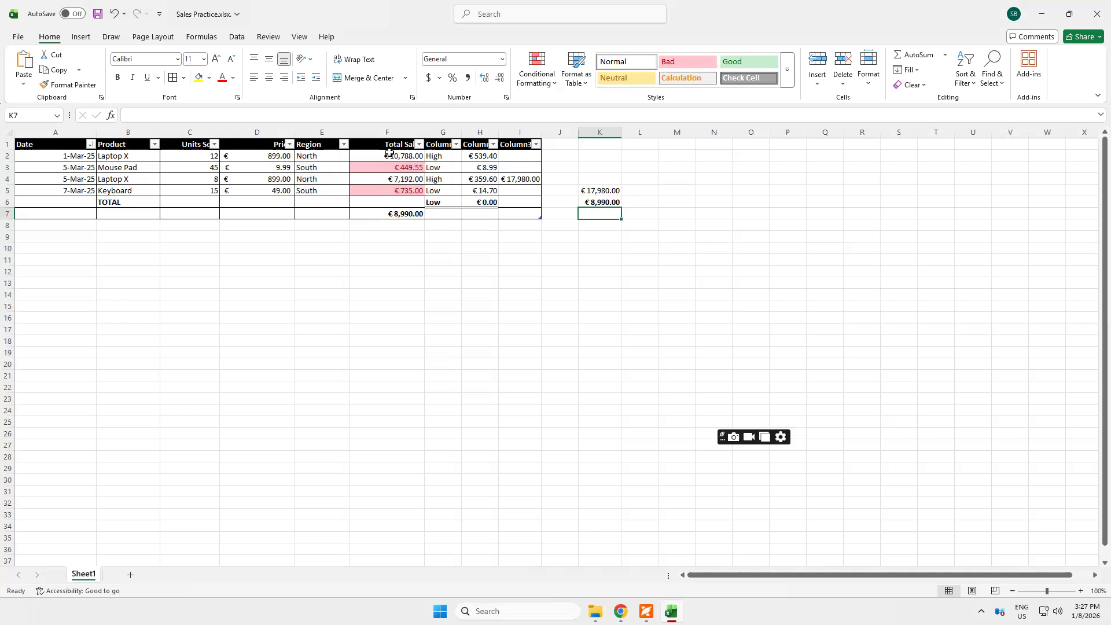
{"action": "left_click", "coordinate": [390, 214]}
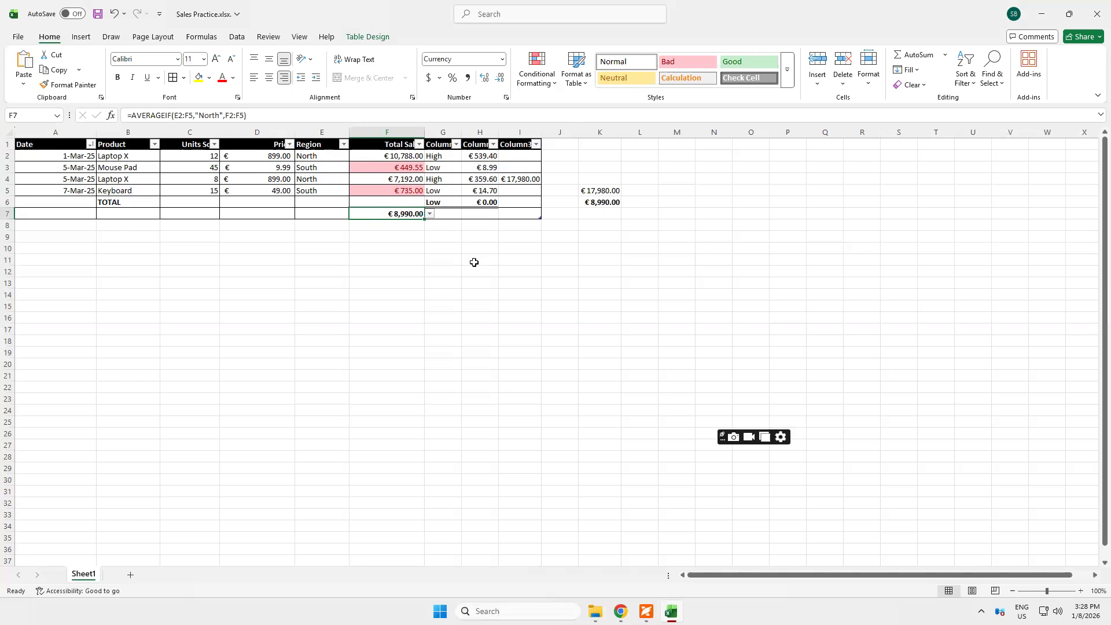
Clear the check calculations in K5 and K6 and the AVERAGEIF formula in F7
{"action": "left_click", "coordinate": [595, 191]}
{"action": "left_click", "coordinate": [595, 212], "text": "shift"}
{"action": "key", "text": "Delete"}
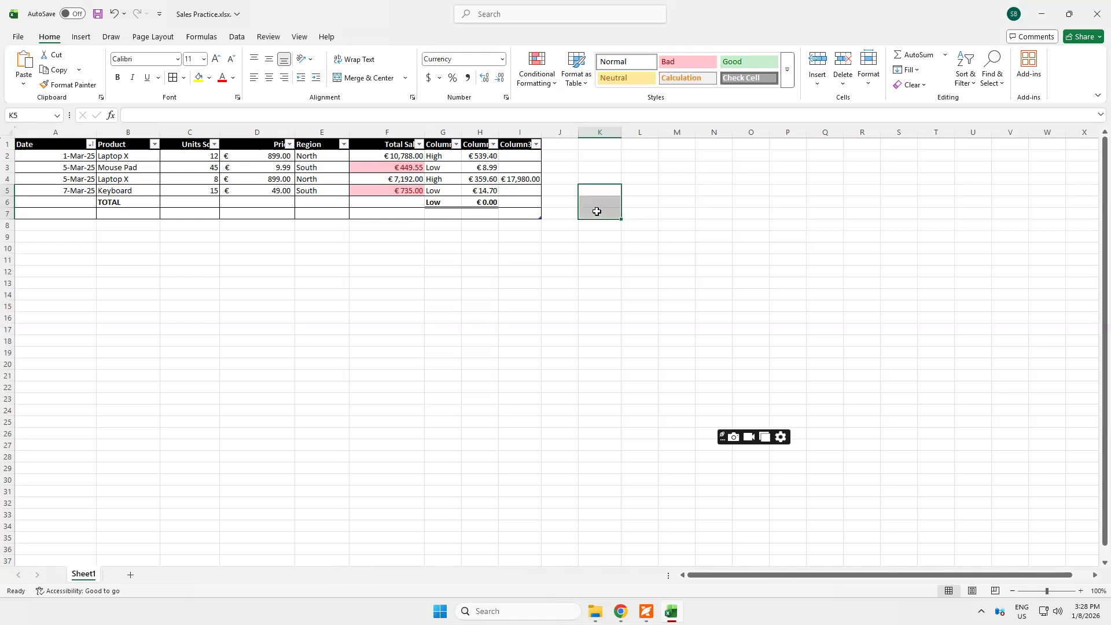
Start a COUNTIFS formula in the empty cell F7
{"action": "left_click", "coordinate": [391, 213]}
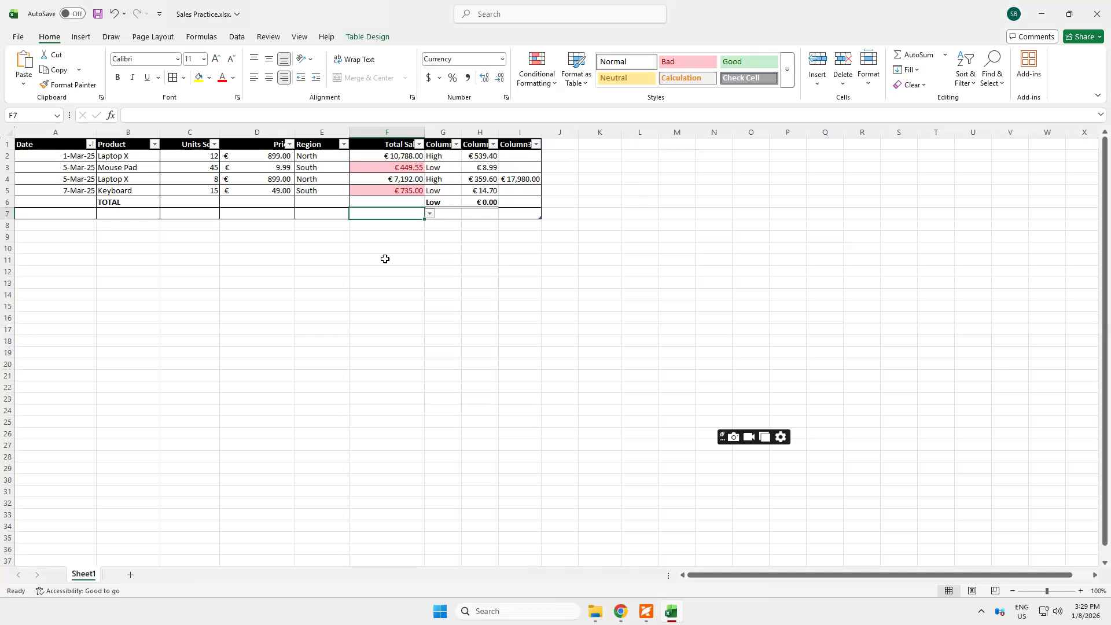
{"action": "type", "text": "-"}
{"action": "key", "text": "BackSpace"}
{"action": "type", "text": "=counts"}
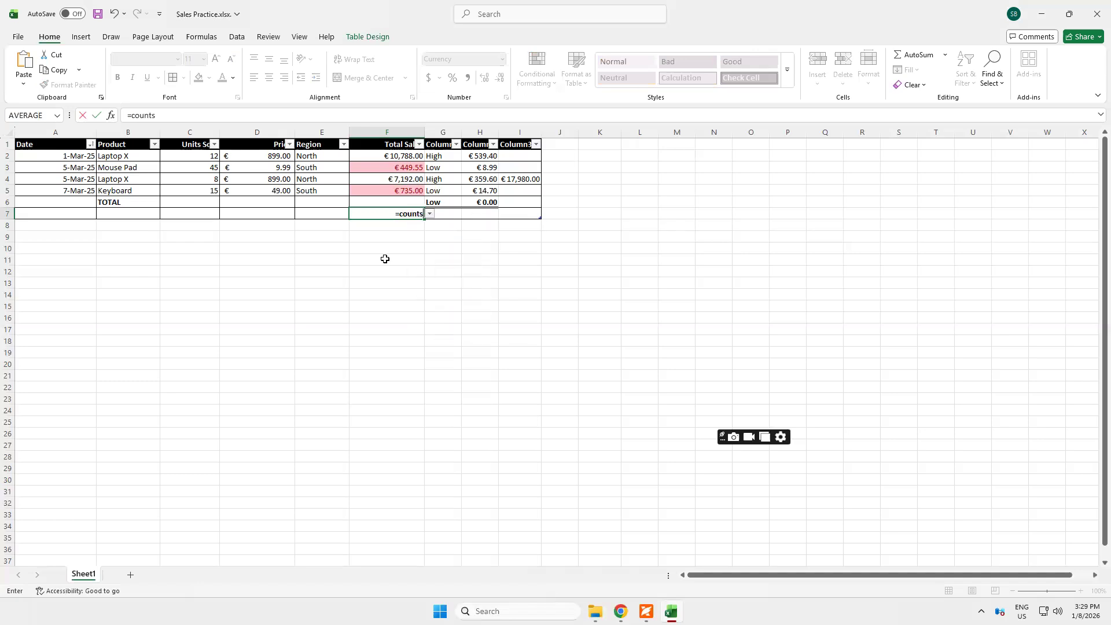
{"action": "key", "text": "BackSpace"}
{"action": "type", "text": "i"}
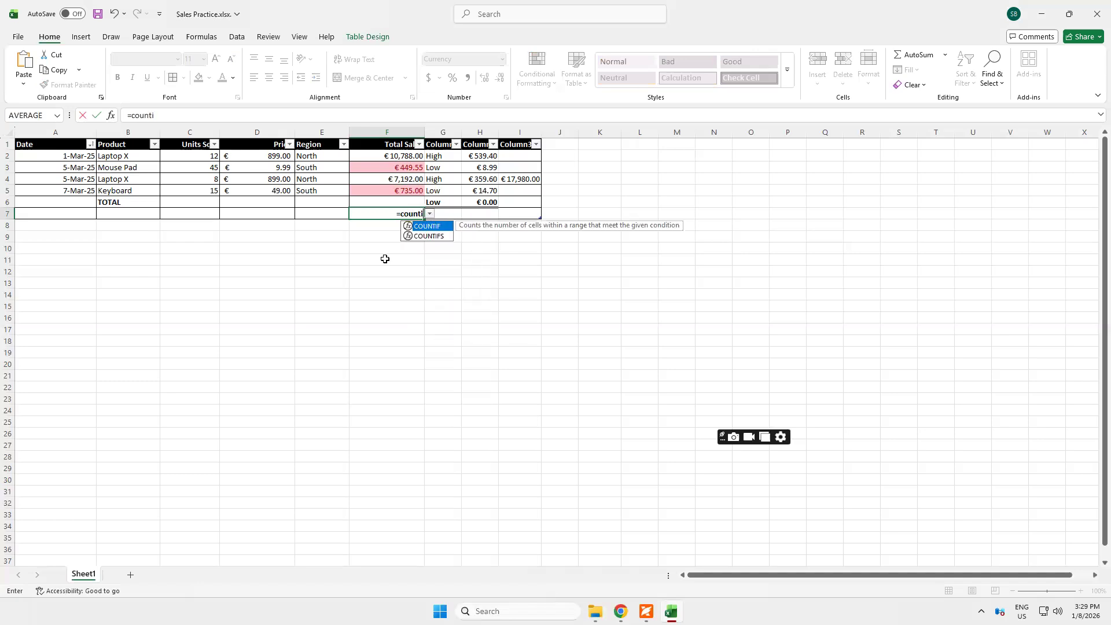
{"action": "type", "text": "fs"}
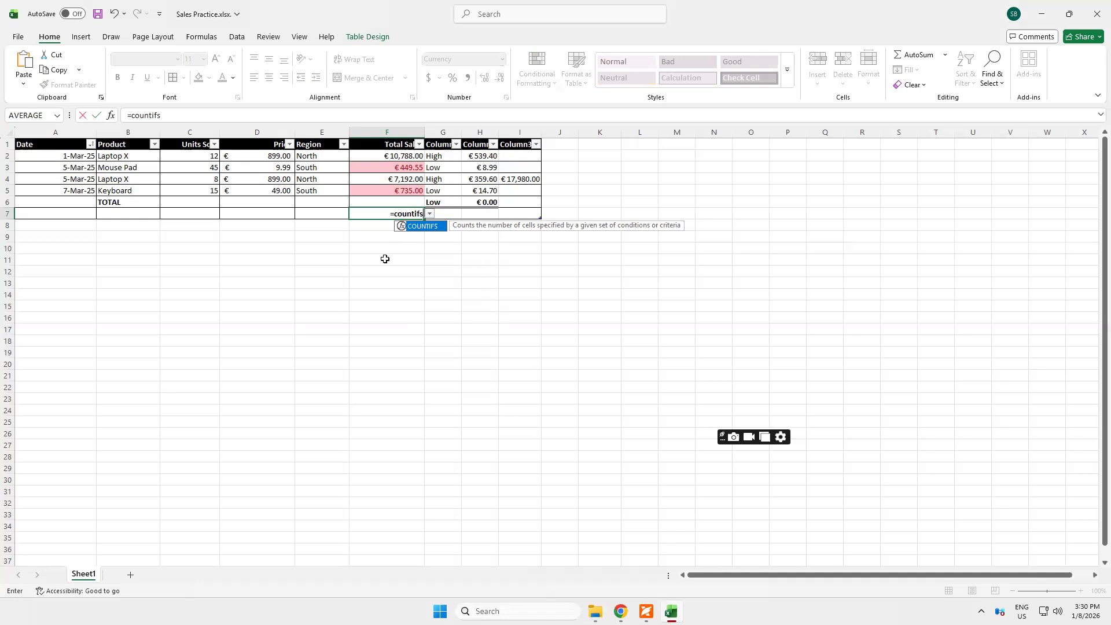
{"action": "type", "text": "("}
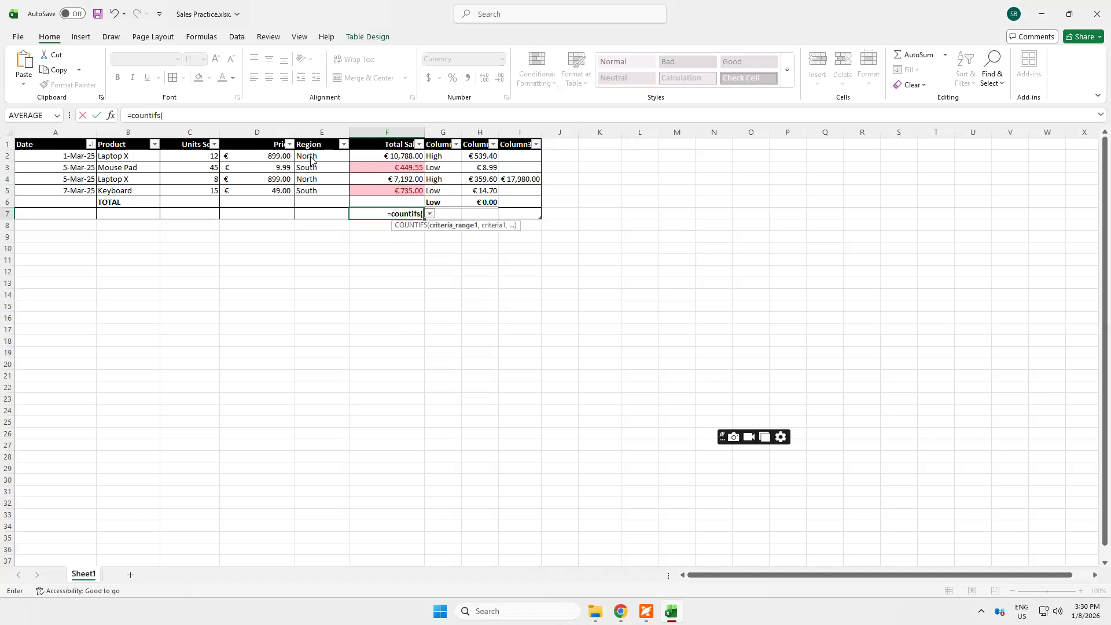
Give the COUNTIFS formula in F7 the first criteria range E2:F5 with the criterion "North"
{"action": "left_click_drag", "start_coordinate": [309, 156], "coordinate": [393, 185]}
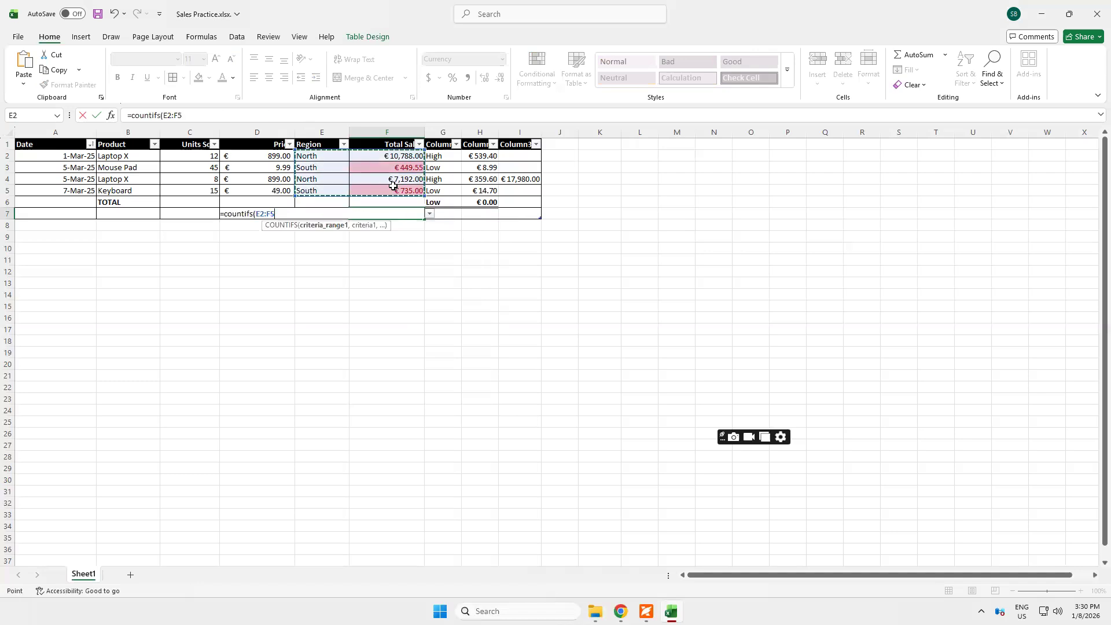
{"action": "type", "text": ",\""}
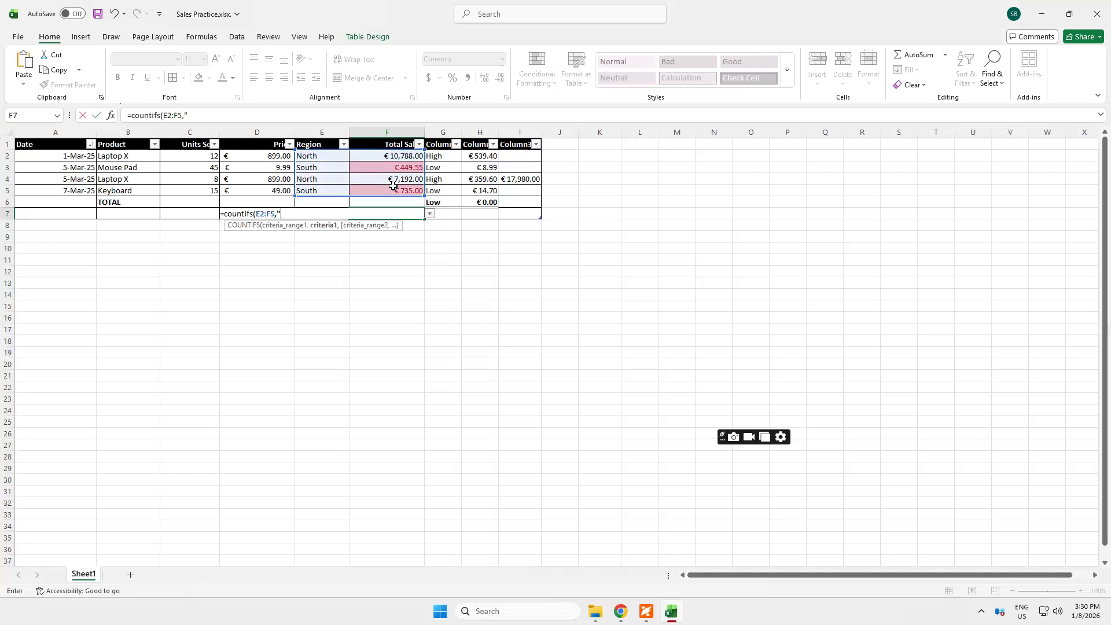
{"action": "type", "text": "North\","}
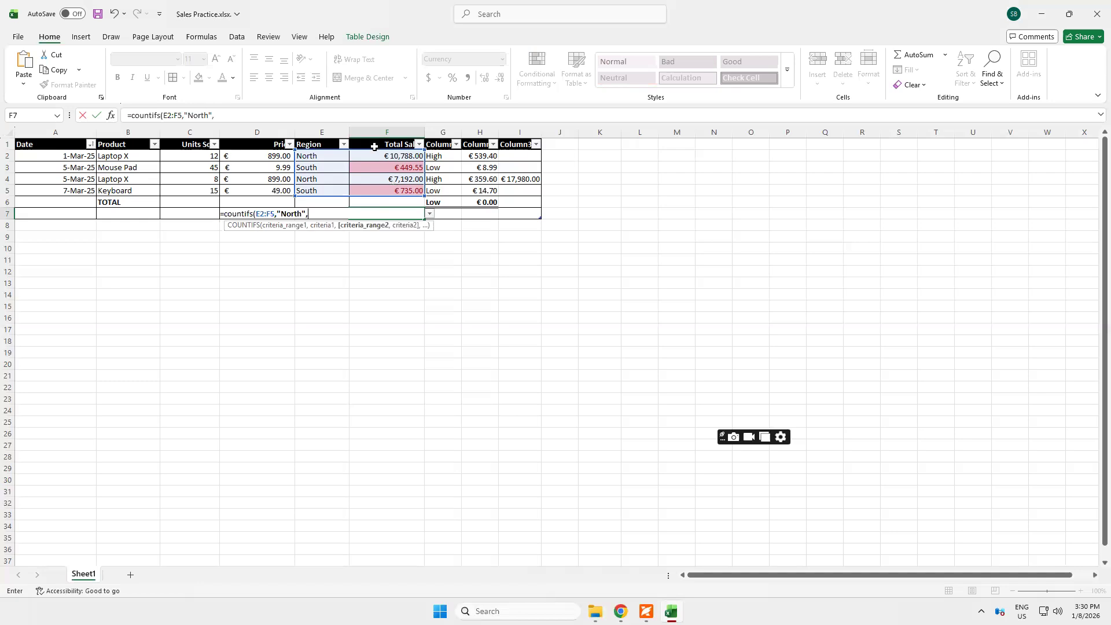
Add the second criteria range F2:F5 with the criterion ">8000" and complete the COUNTIFS formula in F7
{"action": "left_click_drag", "start_coordinate": [378, 157], "coordinate": [381, 197]}
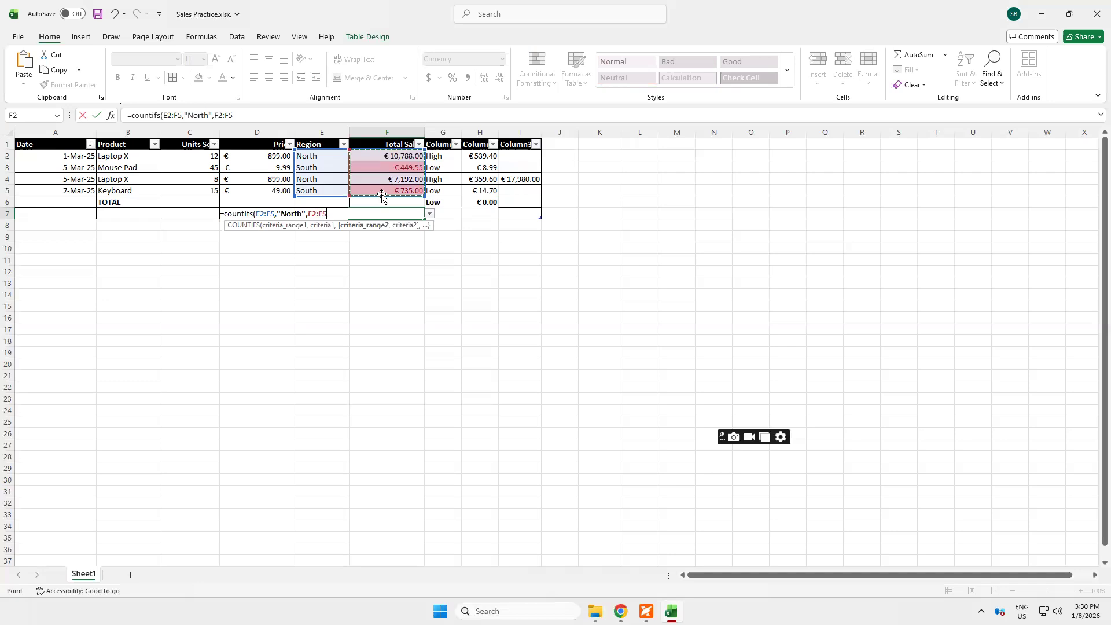
{"action": "type", "text": ","}
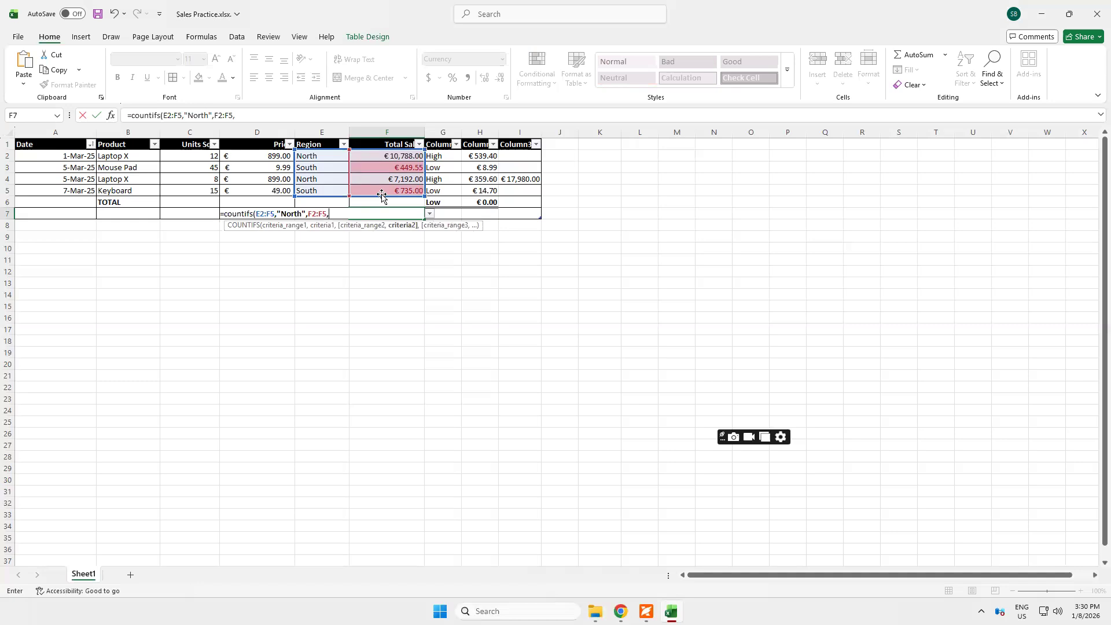
{"action": "type", "text": "\""}
{"action": "type", "text": ">8"}
{"action": "type", "text": "000"}
{"action": "type", "text": ")"}
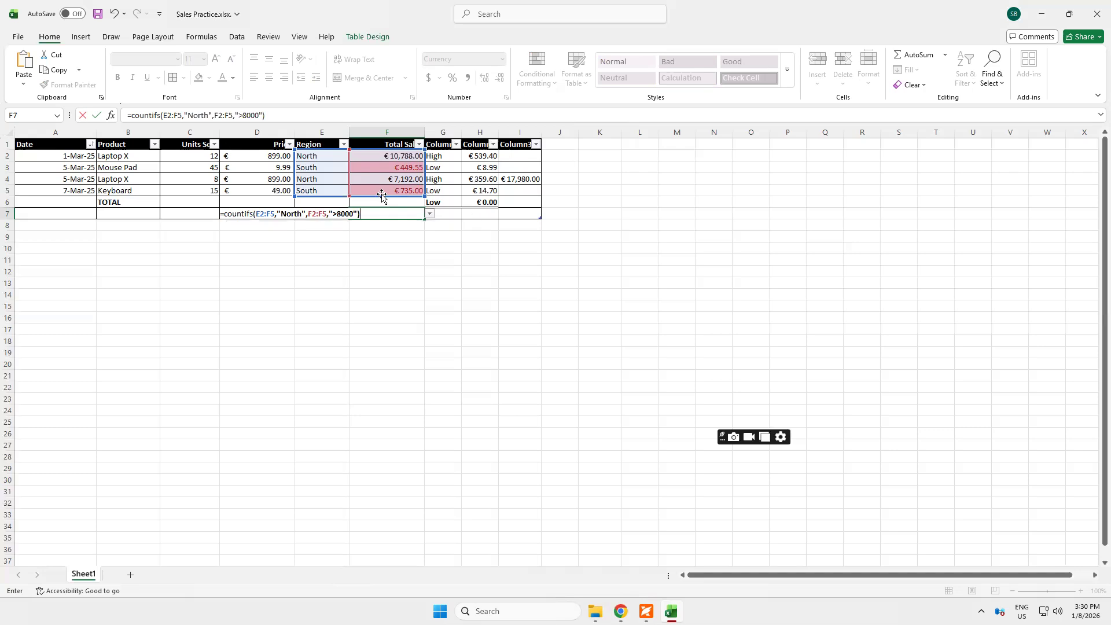
{"action": "key", "text": "Return"}
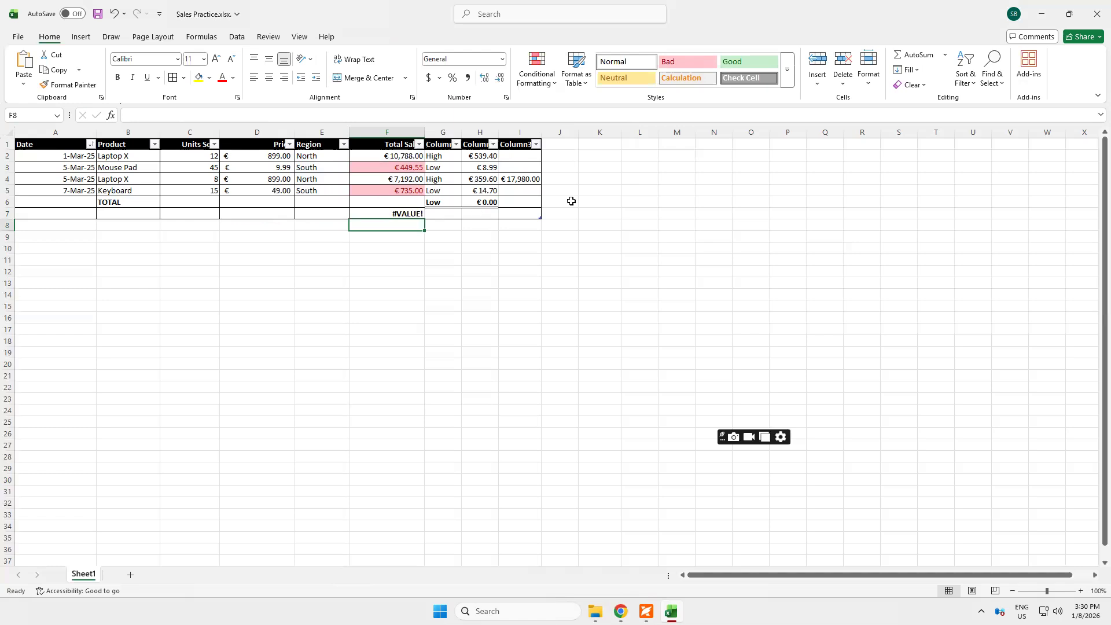
Change the sales criterion in F7's COUNTIFS formula to ">5000" and reselect the cell to review the formula
{"action": "left_click", "coordinate": [383, 214]}
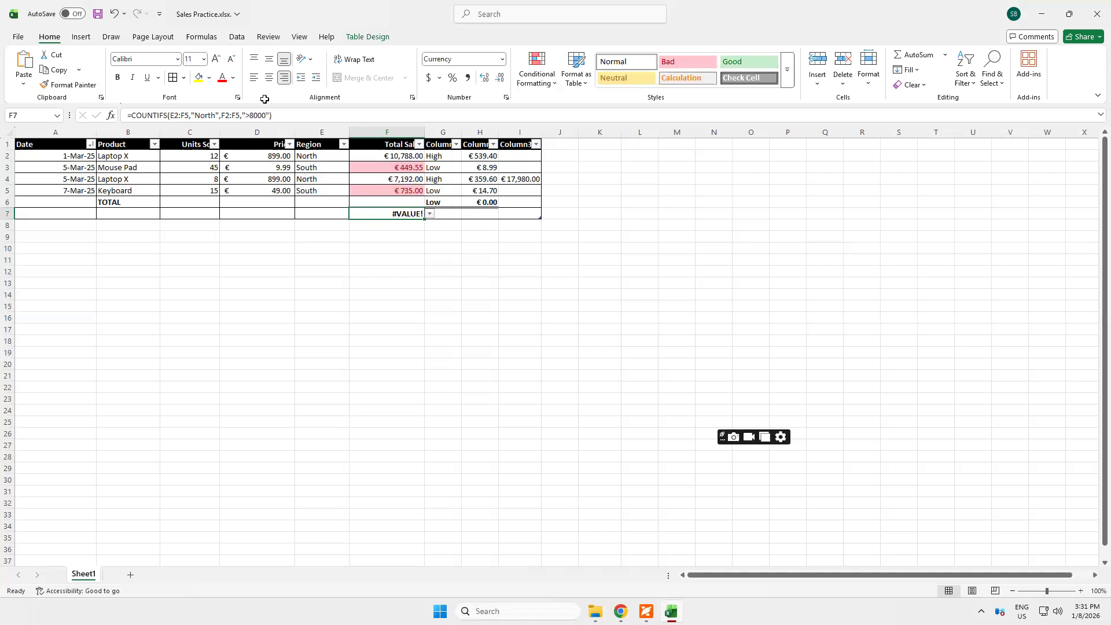
{"action": "left_click", "coordinate": [252, 114]}
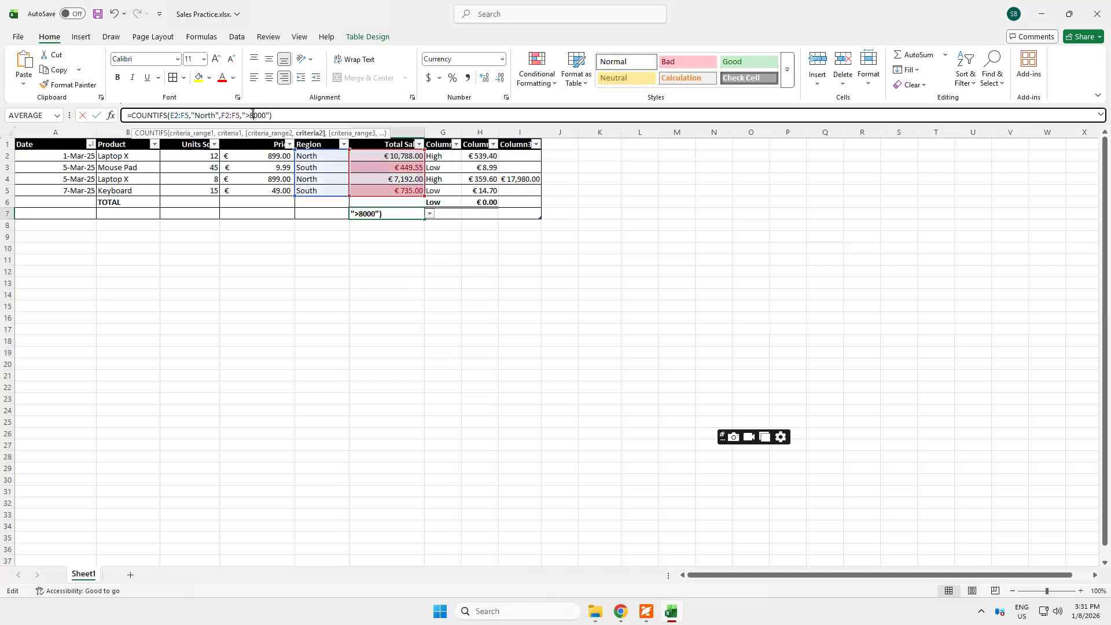
{"action": "key", "text": "BackSpace"}
{"action": "type", "text": "5"}
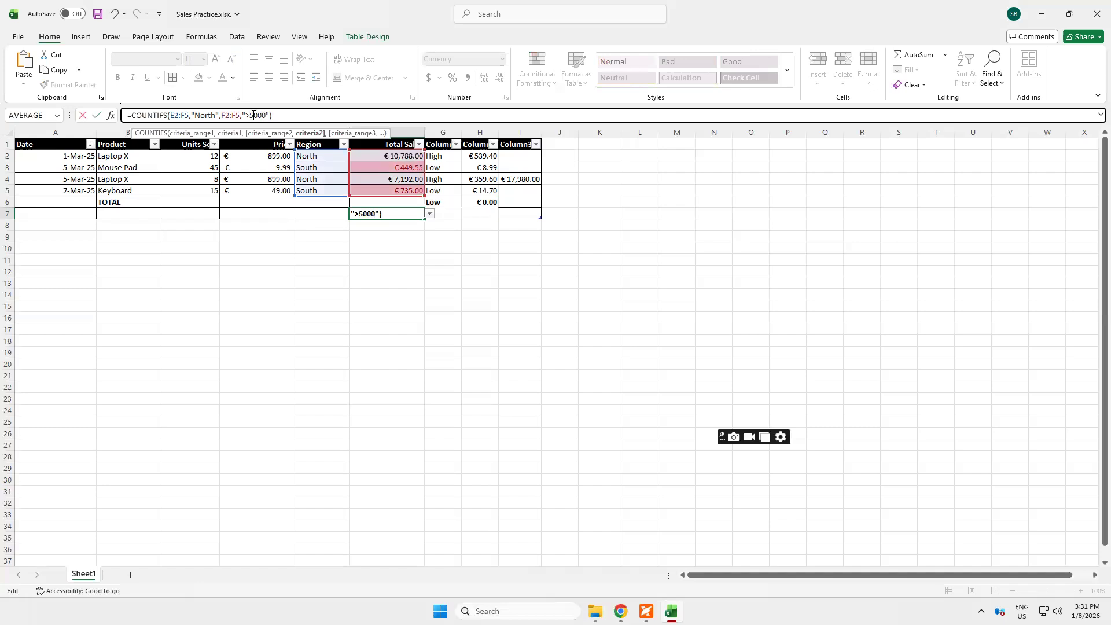
{"action": "key", "text": "Return"}
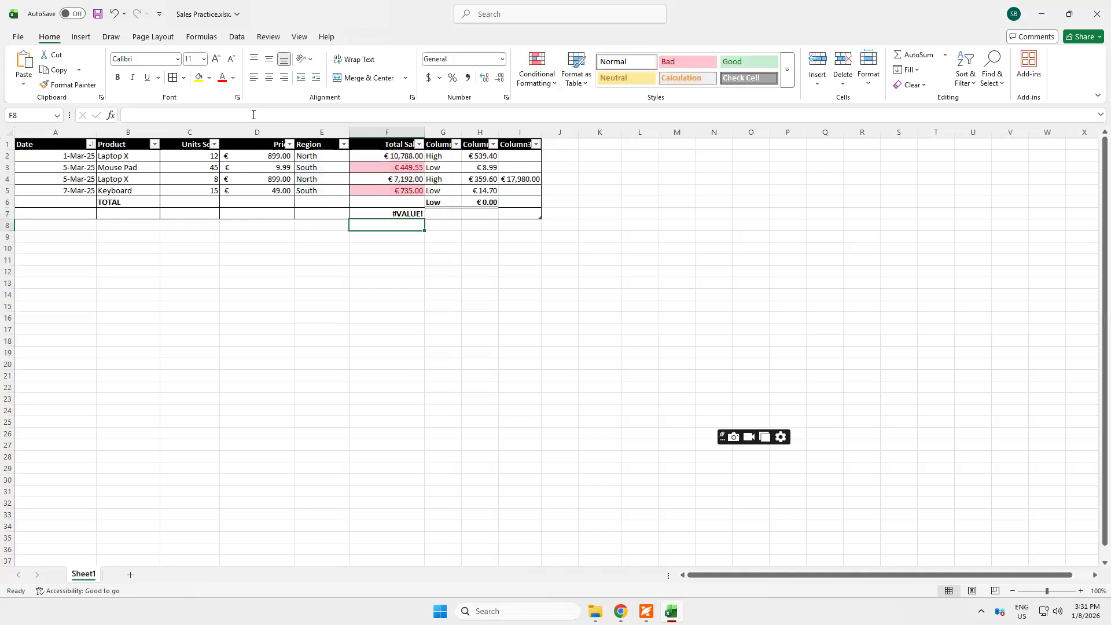
{"action": "left_click", "coordinate": [399, 213]}
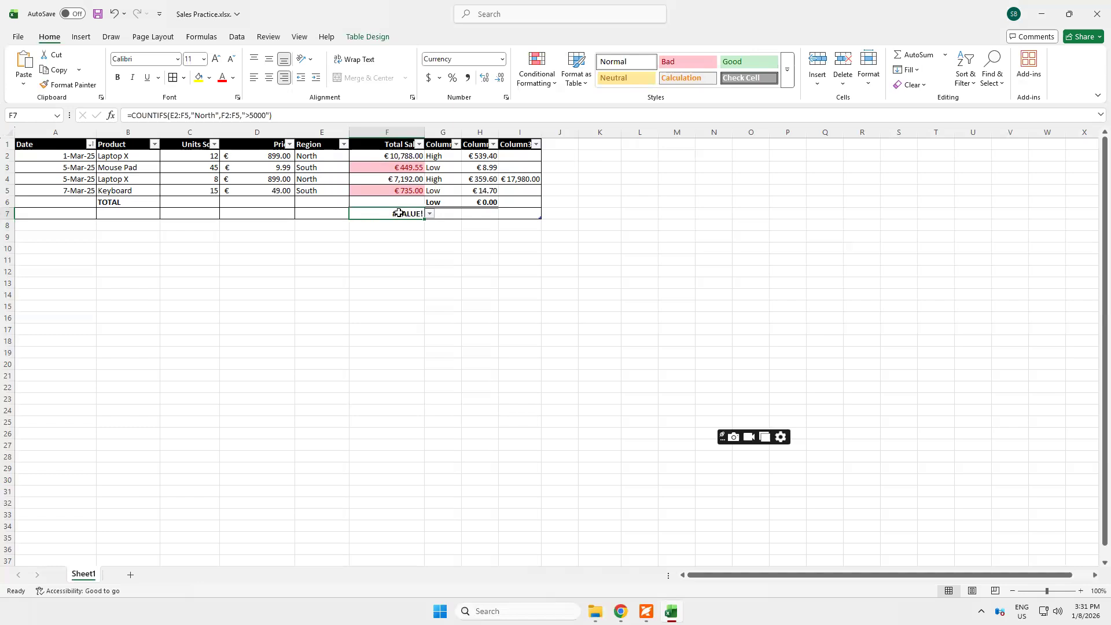